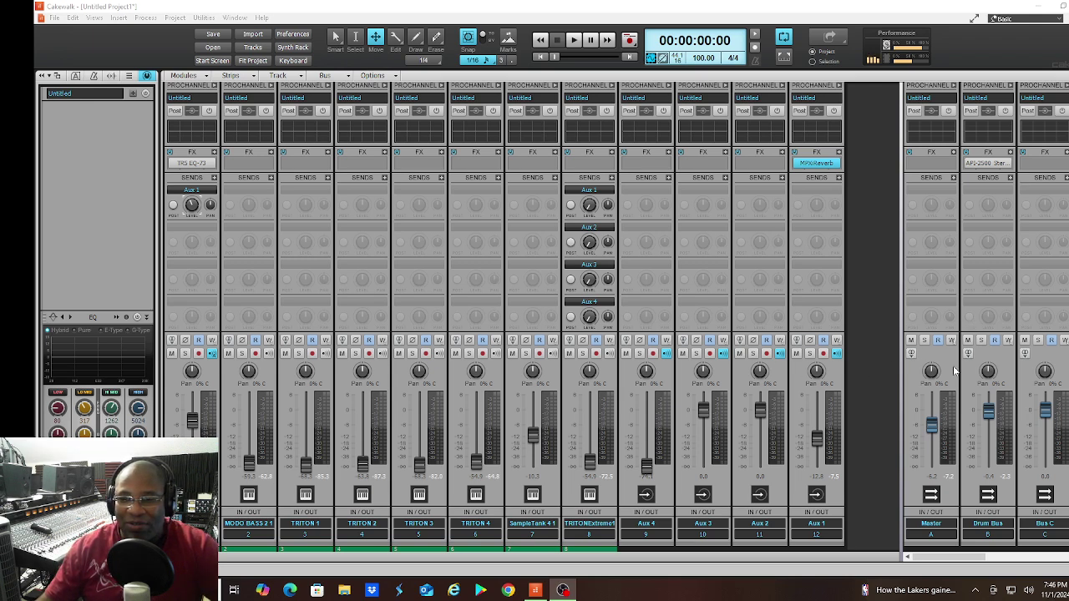
Briefly solo the Drum Bus, return it to unsoloed, and mute both the Drum Bus and the Aux 1 track
{"action": "left_click", "coordinate": [981, 341]}
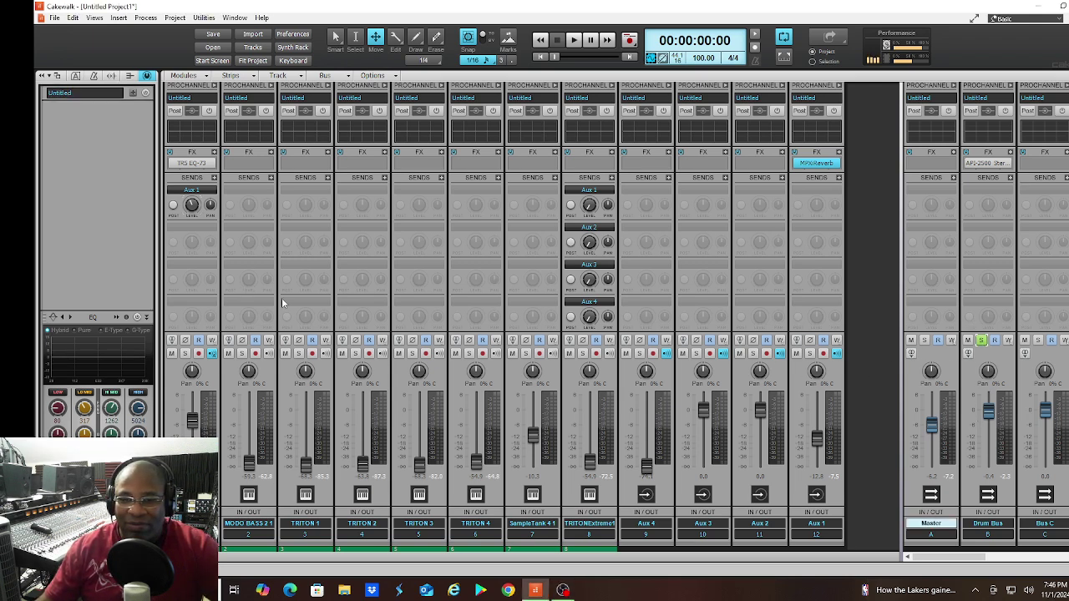
{"action": "left_click", "coordinate": [981, 341]}
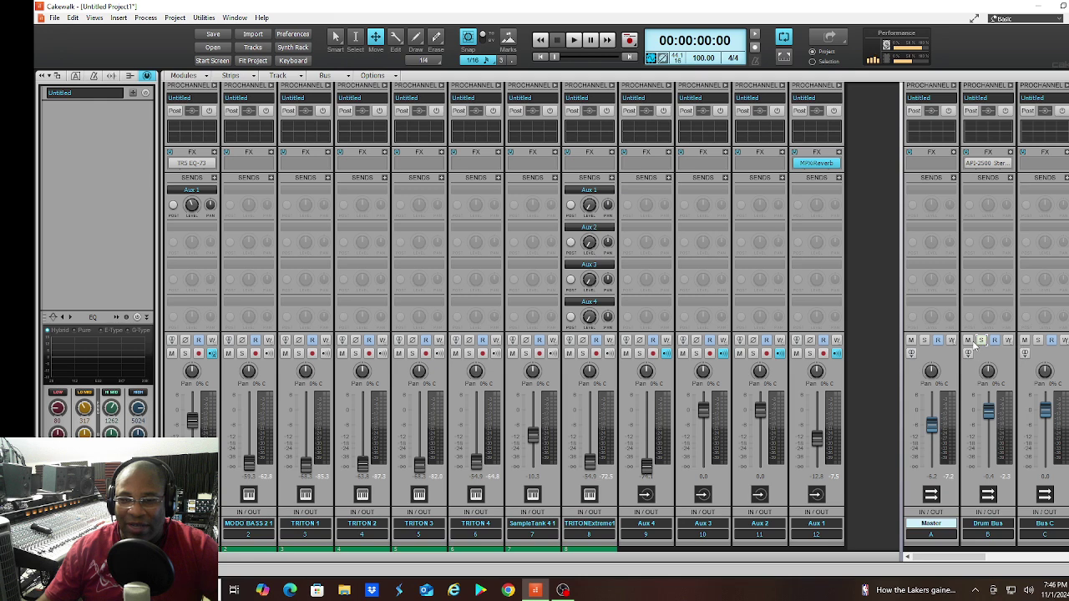
{"action": "left_click", "coordinate": [967, 341]}
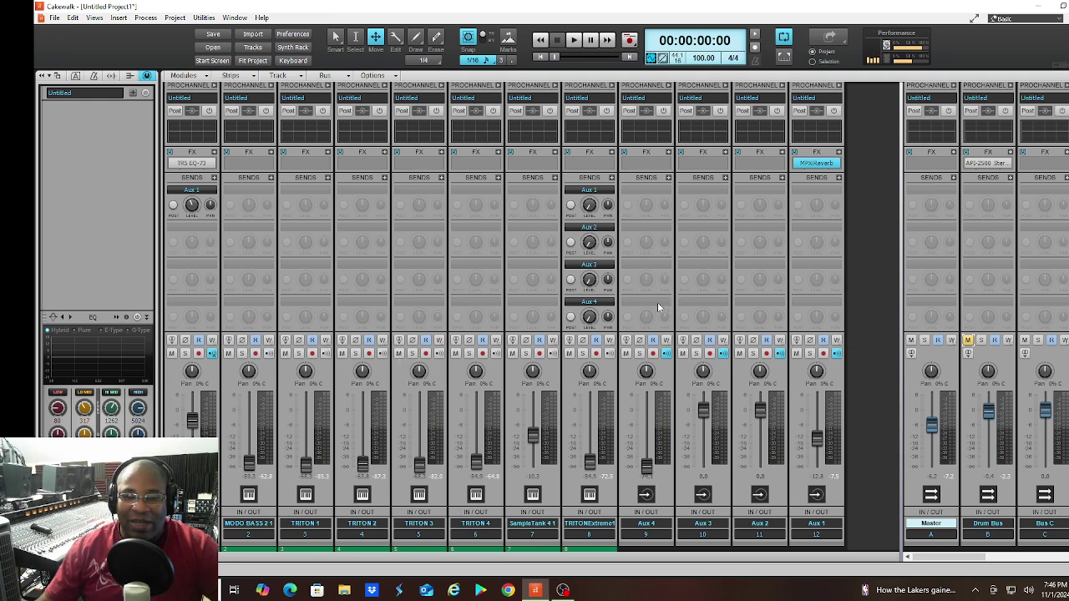
{"action": "left_click", "coordinate": [795, 353]}
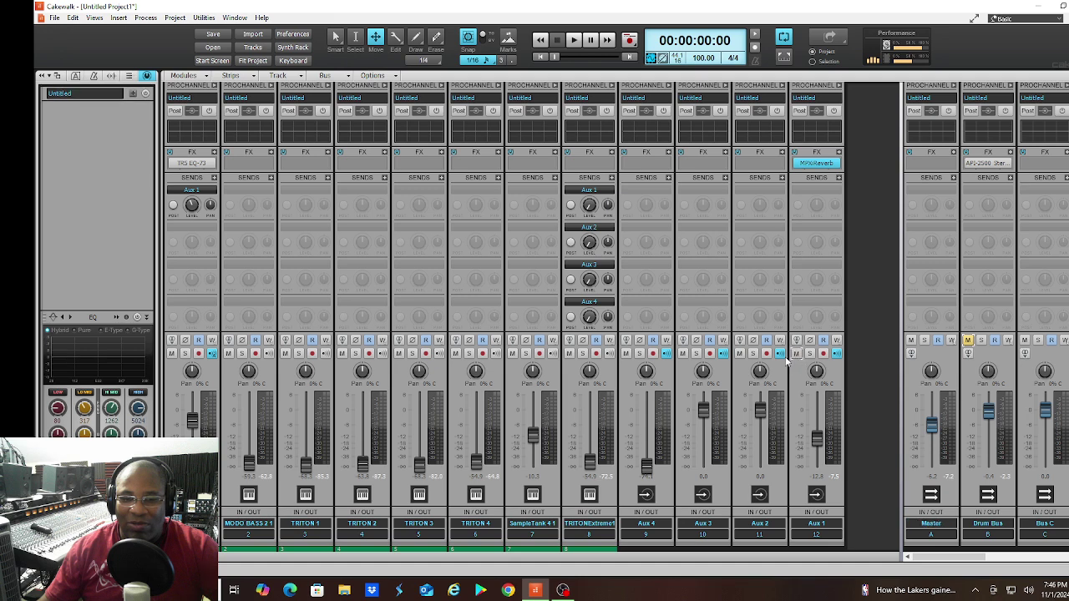
Raise the MODO BASS and TRITON 1 to 4 faders to between about -5 and -7 dB, and TRITON Extreme to about -9.4 dB
{"action": "left_click_drag", "start_coordinate": [248, 463], "coordinate": [248, 423]}
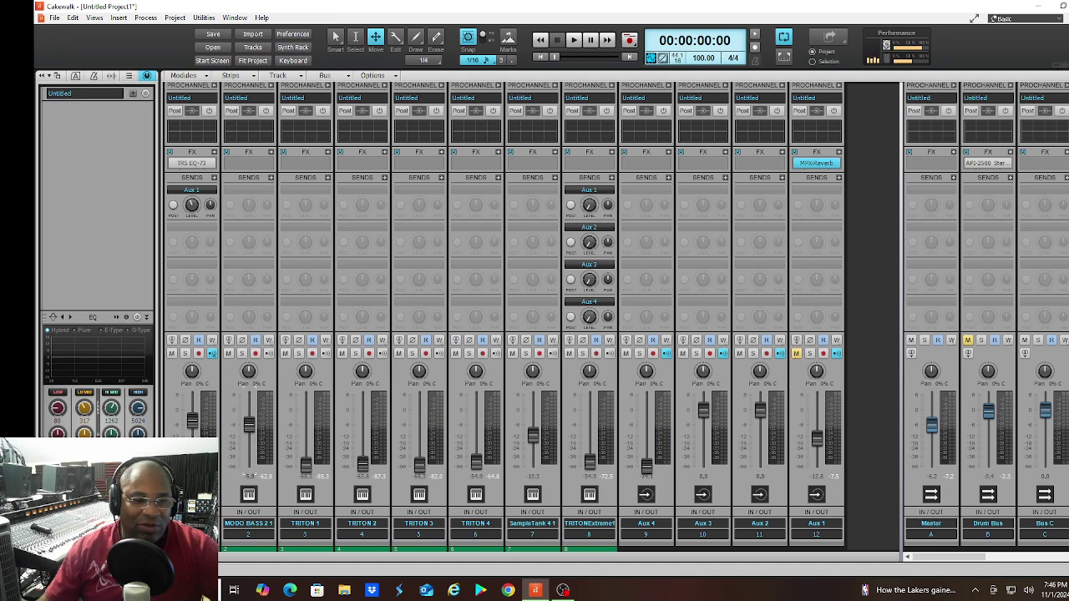
{"action": "left_click_drag", "start_coordinate": [311, 467], "coordinate": [312, 421]}
{"action": "left_click_drag", "start_coordinate": [365, 466], "coordinate": [365, 425]}
{"action": "left_click_drag", "start_coordinate": [420, 466], "coordinate": [419, 426]}
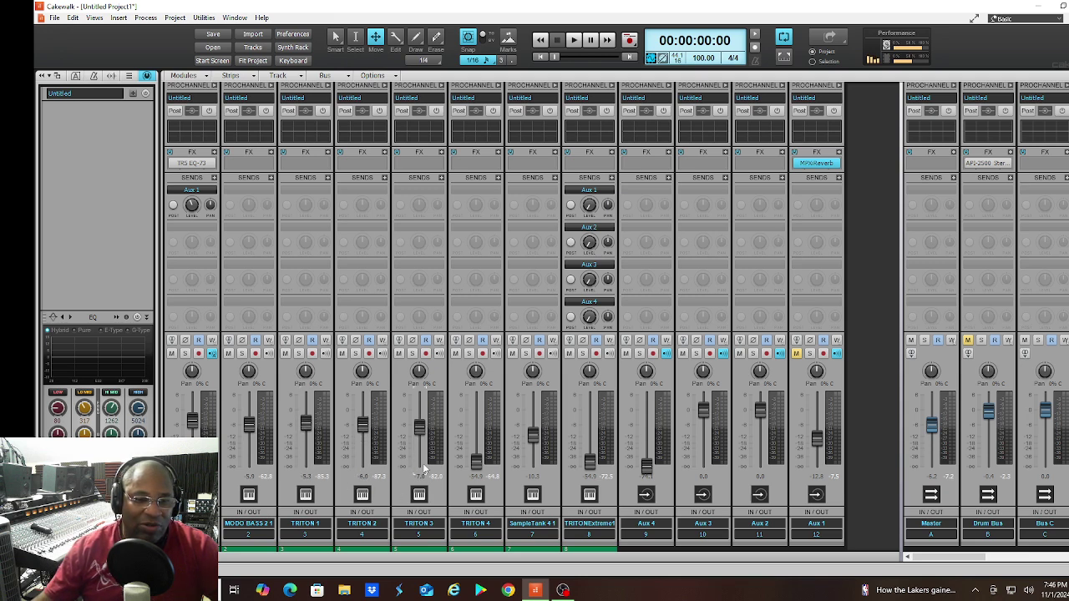
{"action": "left_click_drag", "start_coordinate": [476, 463], "coordinate": [476, 427]}
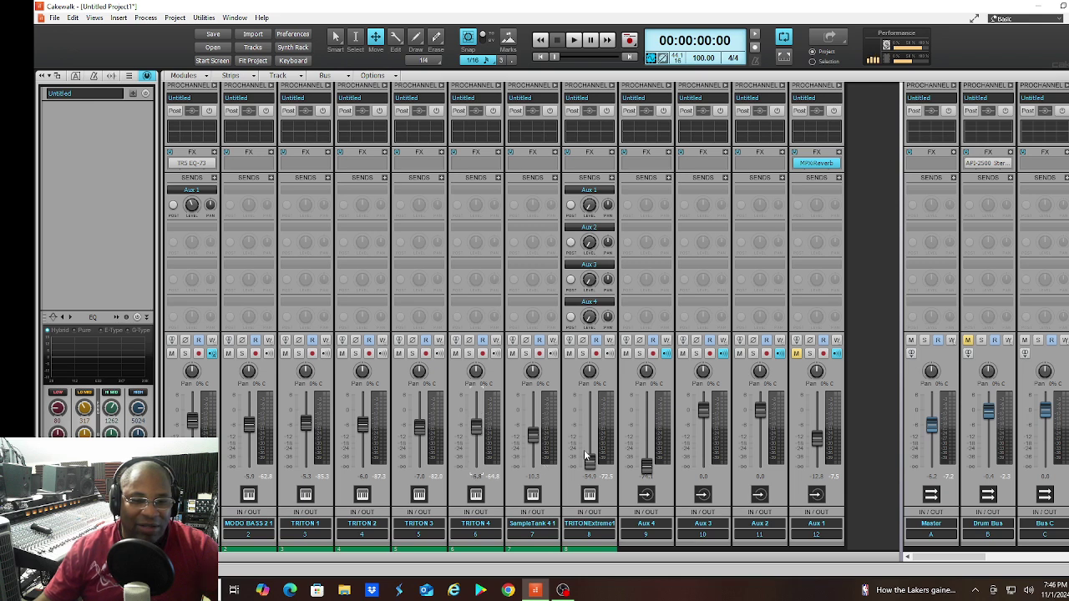
{"action": "left_click_drag", "start_coordinate": [589, 461], "coordinate": [589, 433]}
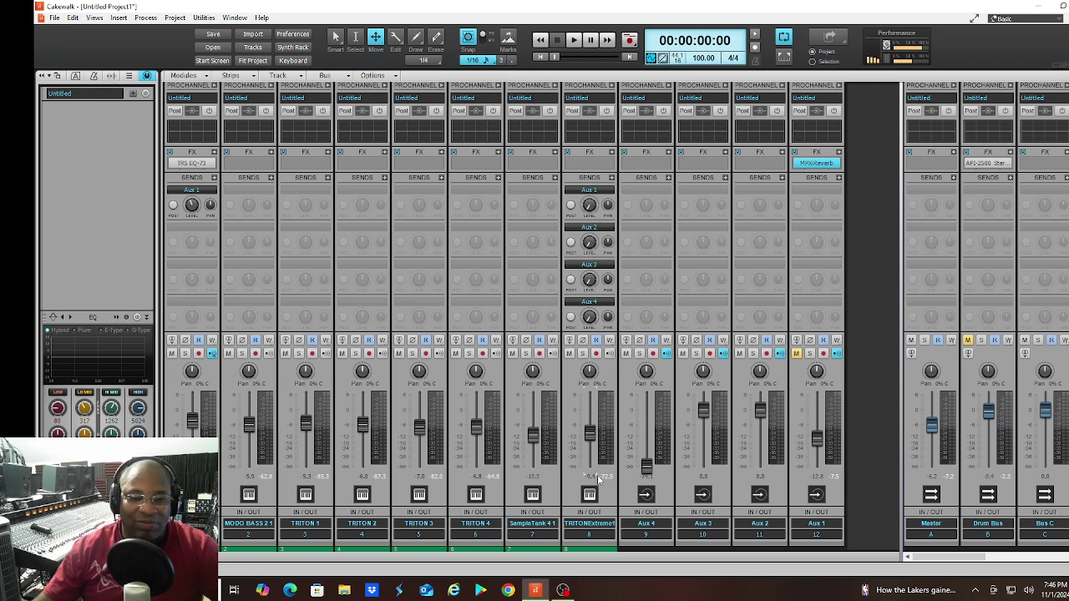
Lower the Aux 3 and Aux 2 faders all the way down to match Aux 4
{"action": "left_click_drag", "start_coordinate": [703, 411], "coordinate": [703, 457]}
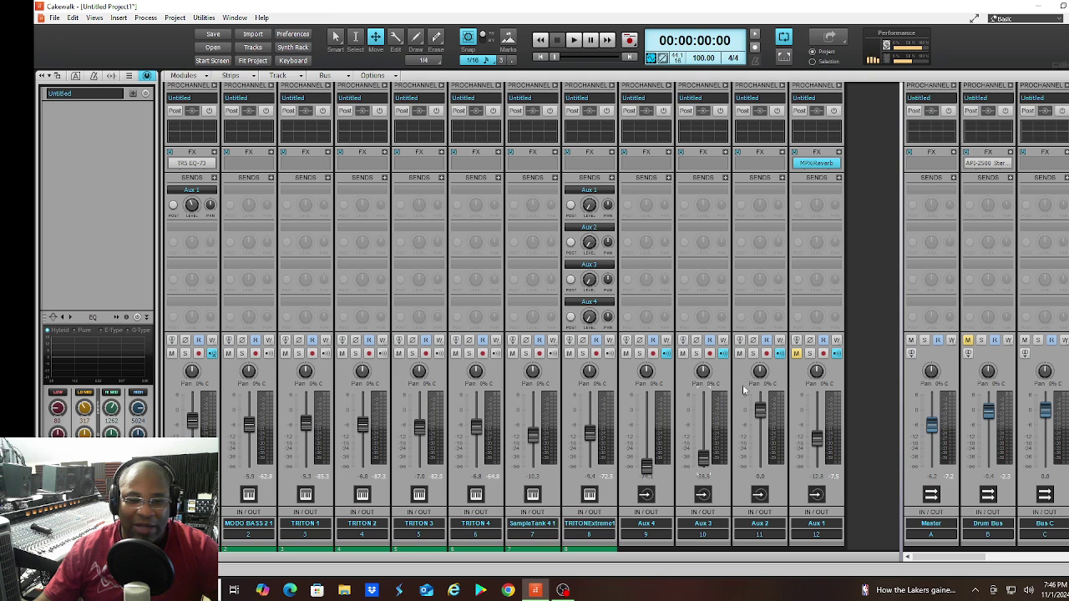
{"action": "left_click_drag", "start_coordinate": [763, 418], "coordinate": [764, 472]}
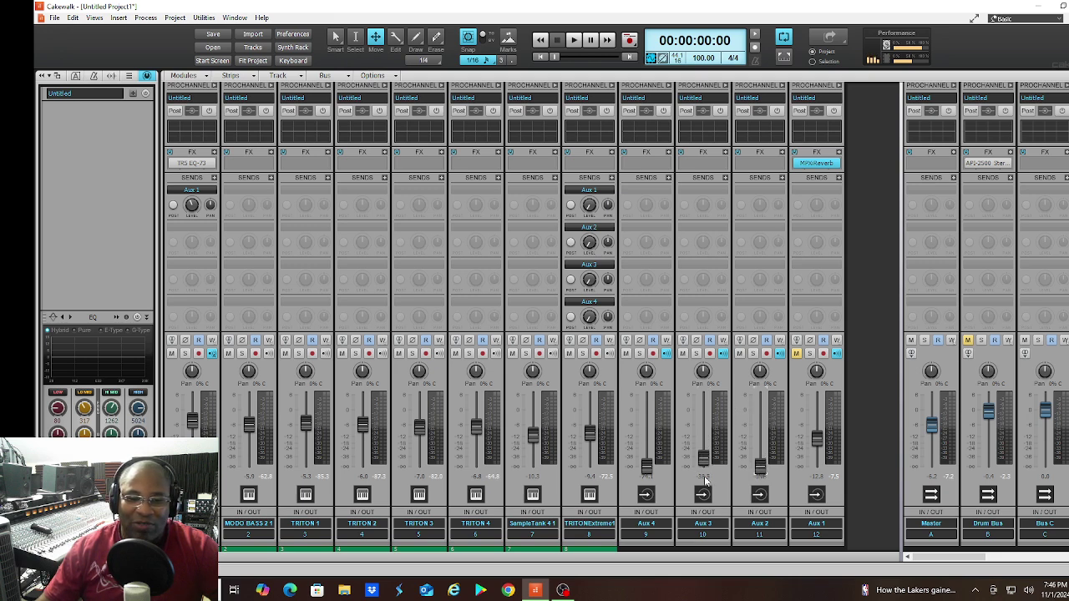
{"action": "left_click_drag", "start_coordinate": [699, 462], "coordinate": [699, 472]}
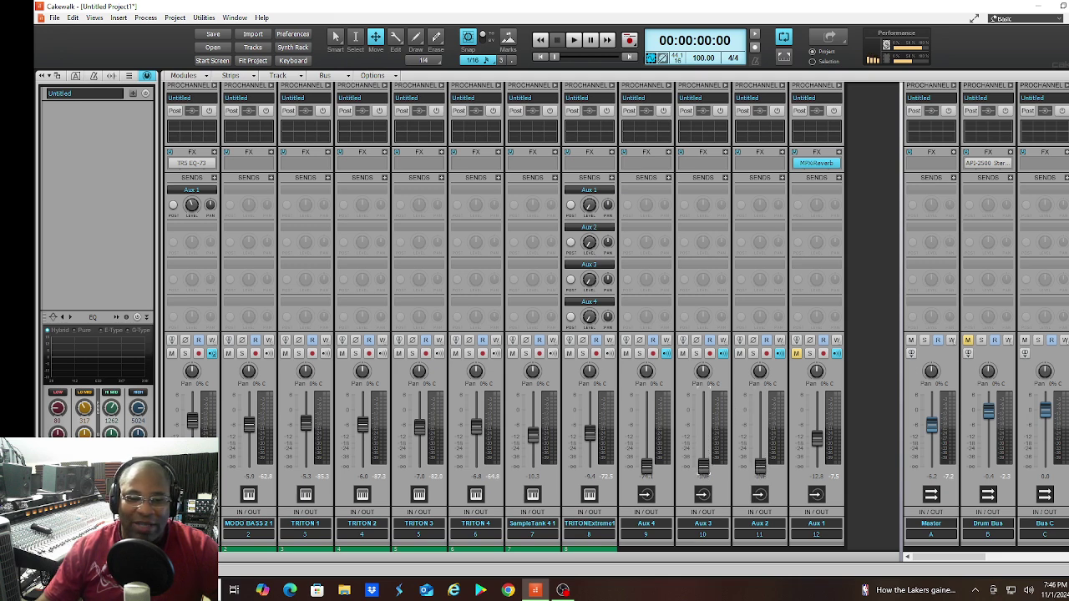
{"action": "left_click", "coordinate": [641, 473]}
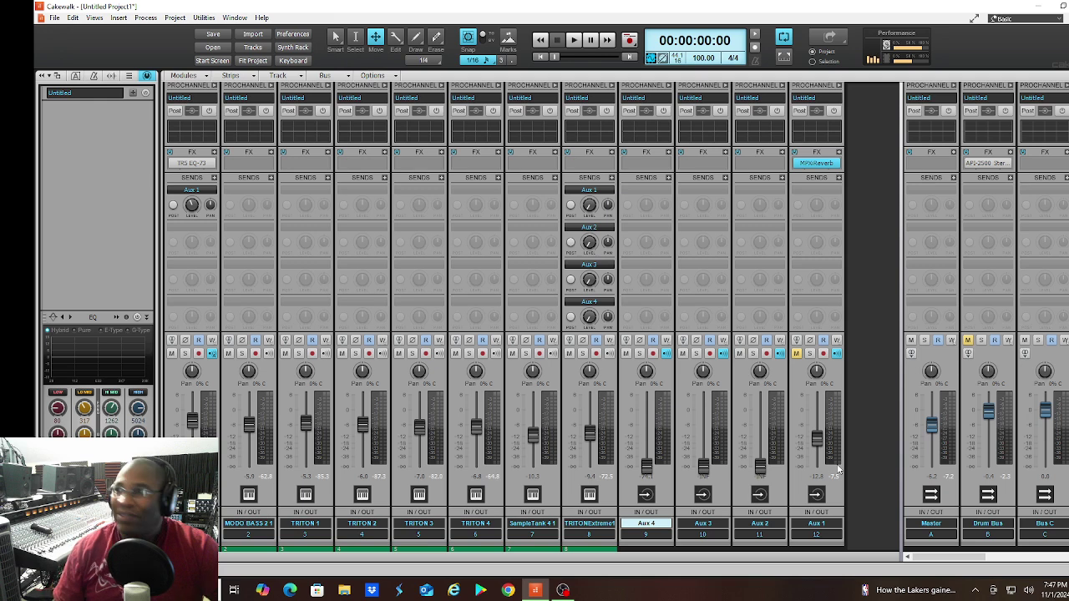
Play the mix without drums, unmute the Drum Bus during playback to hear the difference, and stop playback
{"action": "key", "text": "space"}
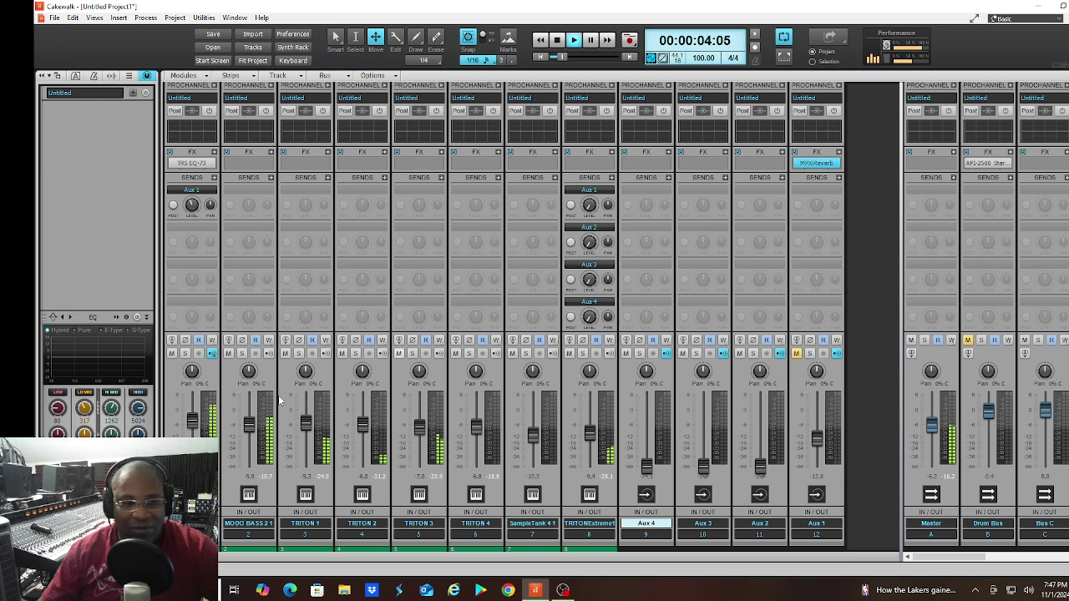
{"action": "left_click", "coordinate": [967, 340]}
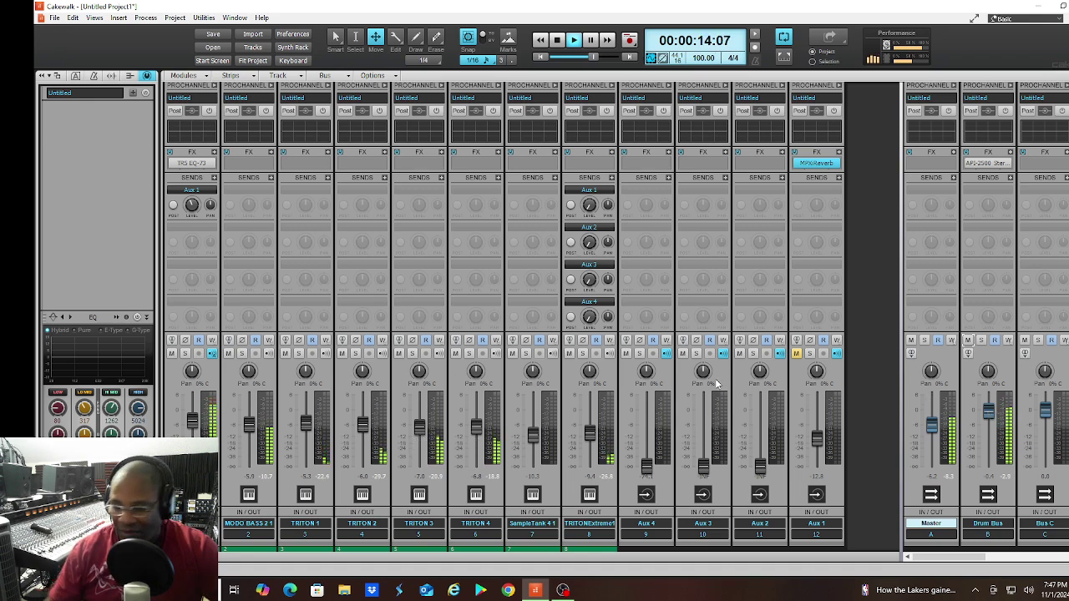
{"action": "key", "text": "space"}
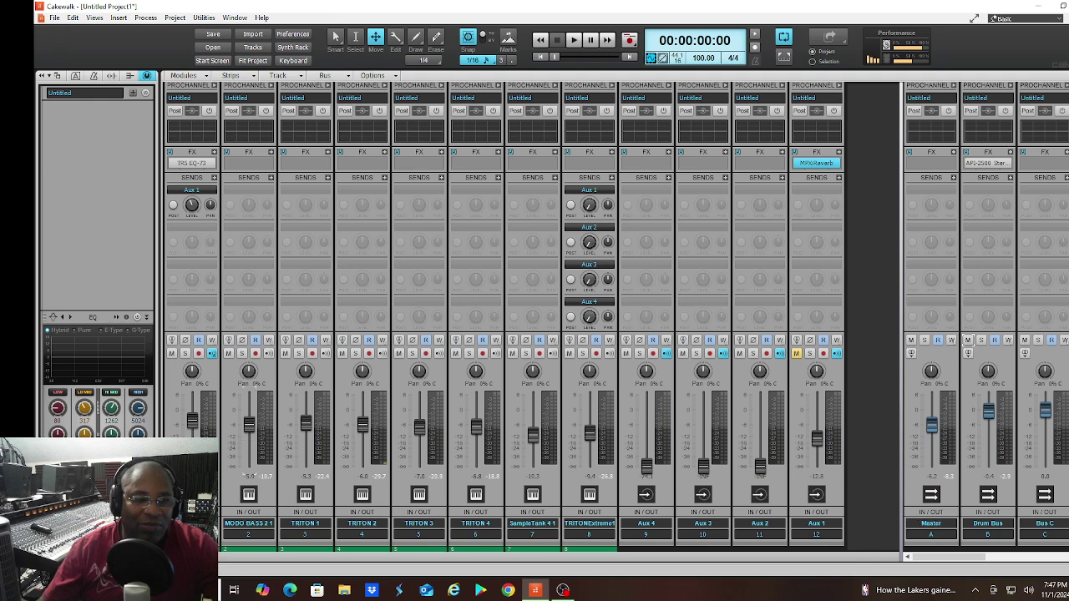
Pull the MODO BASS, TRITON 1 to 4, SampleTank and TRITON Extreme faders fully down, leaving only the drum track audible
{"action": "left_click_drag", "start_coordinate": [250, 428], "coordinate": [250, 465]}
{"action": "left_click_drag", "start_coordinate": [305, 425], "coordinate": [306, 465]}
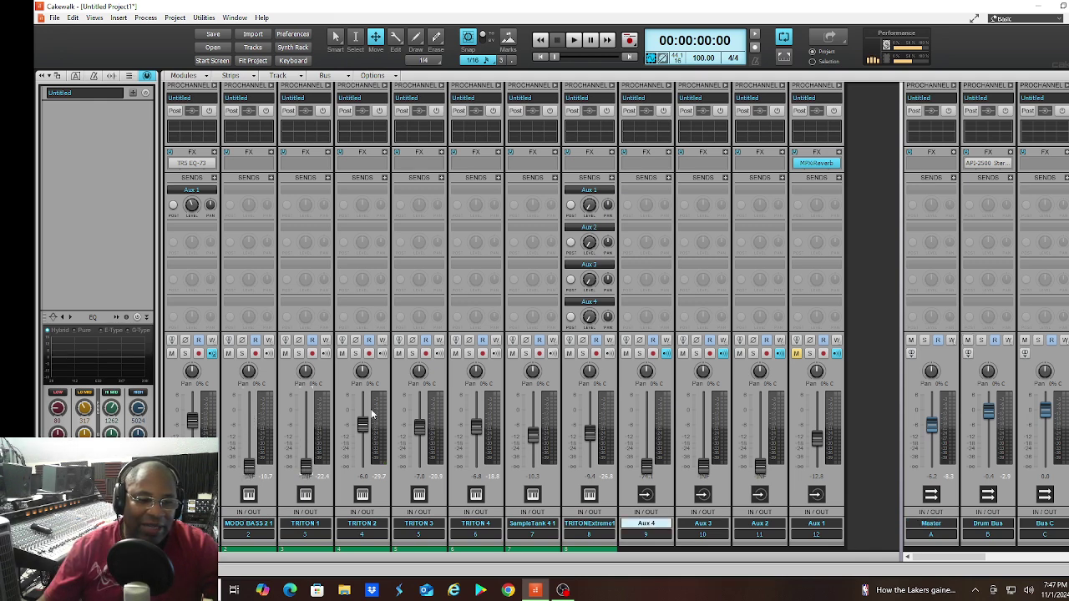
{"action": "left_click_drag", "start_coordinate": [363, 424], "coordinate": [362, 466]}
{"action": "left_click_drag", "start_coordinate": [419, 427], "coordinate": [419, 466]}
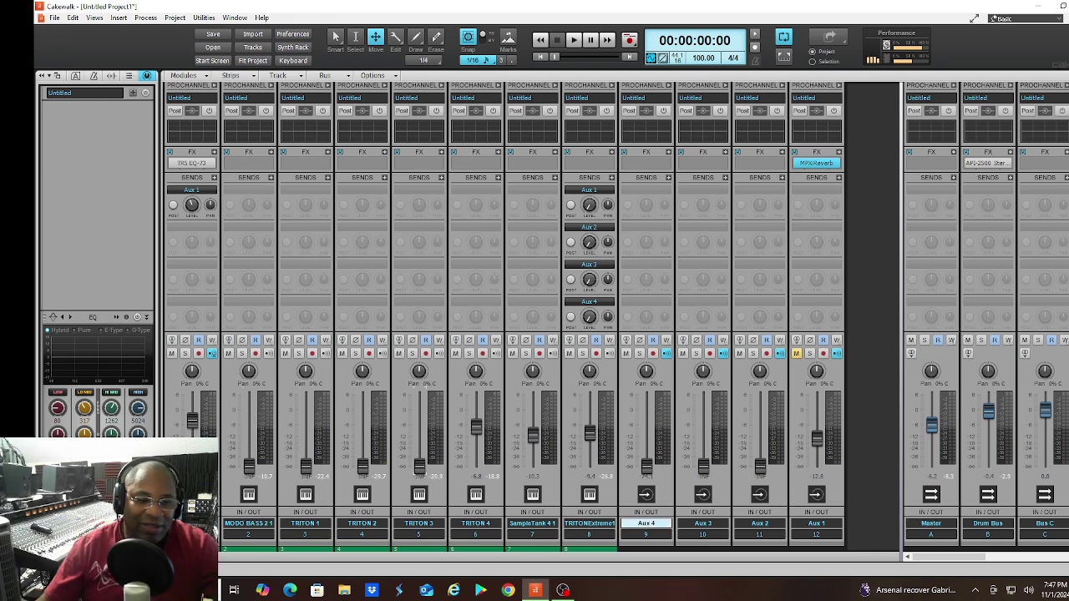
{"action": "left_click_drag", "start_coordinate": [476, 425], "coordinate": [475, 466]}
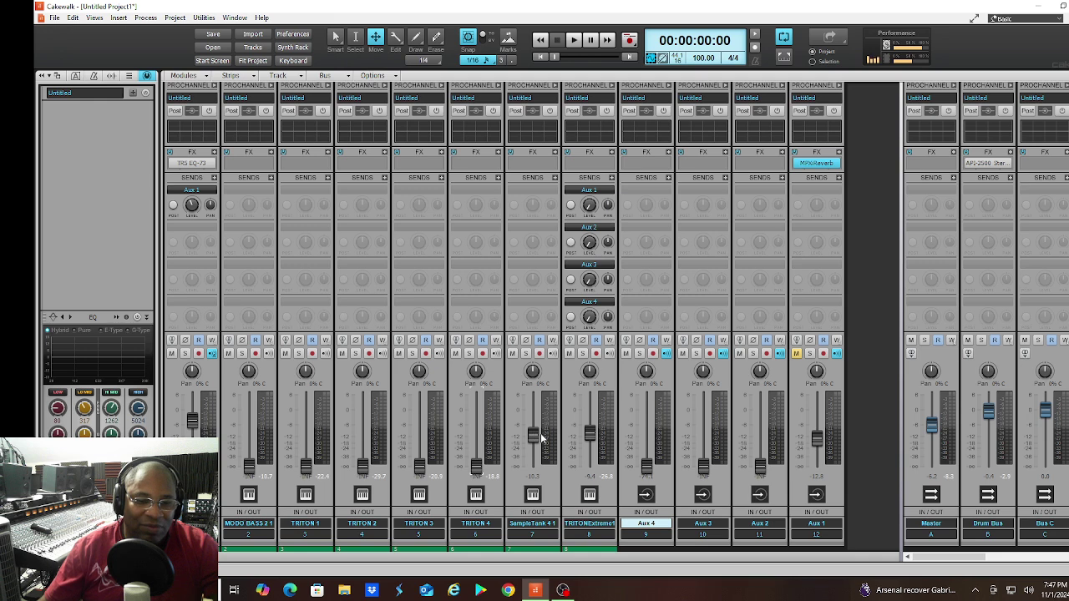
{"action": "left_click_drag", "start_coordinate": [533, 434], "coordinate": [533, 466]}
{"action": "left_click_drag", "start_coordinate": [590, 433], "coordinate": [589, 466]}
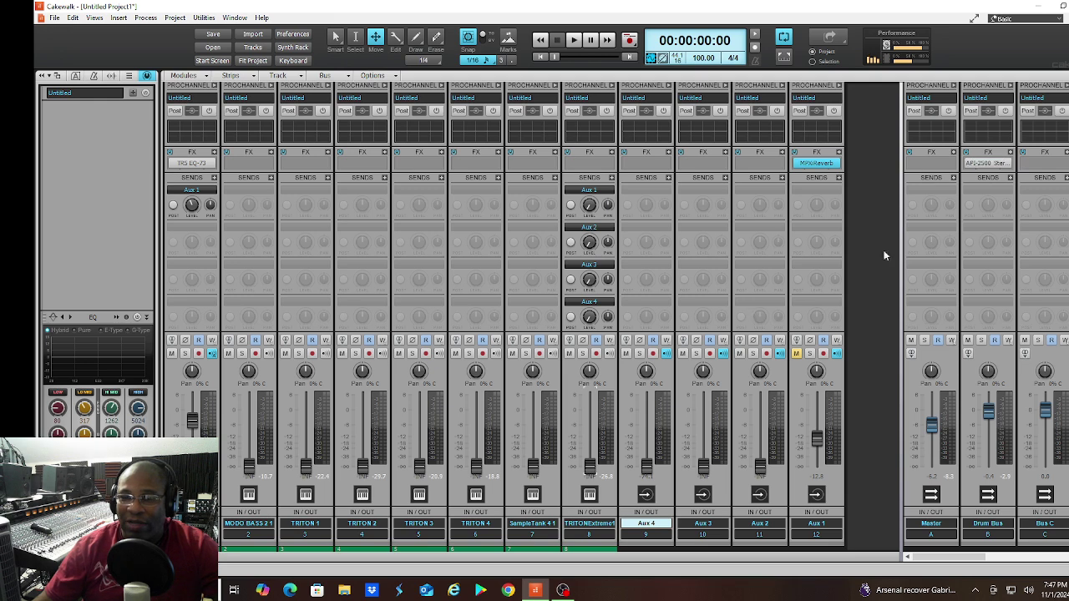
Raise the Master bus fader to about -2.9 dB while auditioning the drums alone
{"action": "mouse_move", "coordinate": [899, 242]}
{"action": "left_mouse_down"}
{"action": "mouse_move", "coordinate": [769, 251]}
{"action": "mouse_move", "coordinate": [887, 235]}
{"action": "left_mouse_up"}
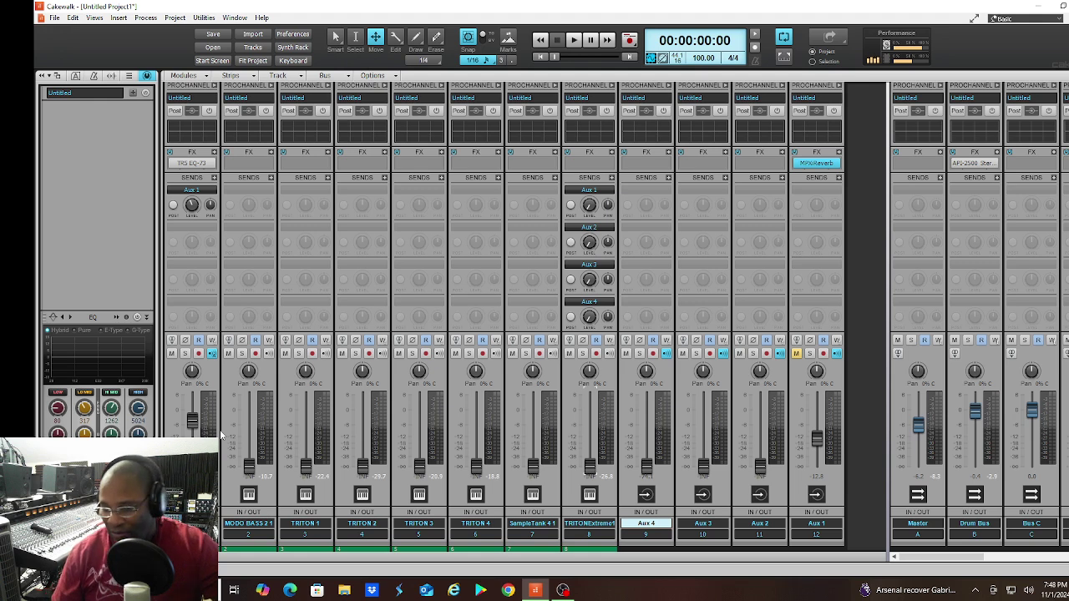
{"action": "key", "text": "space"}
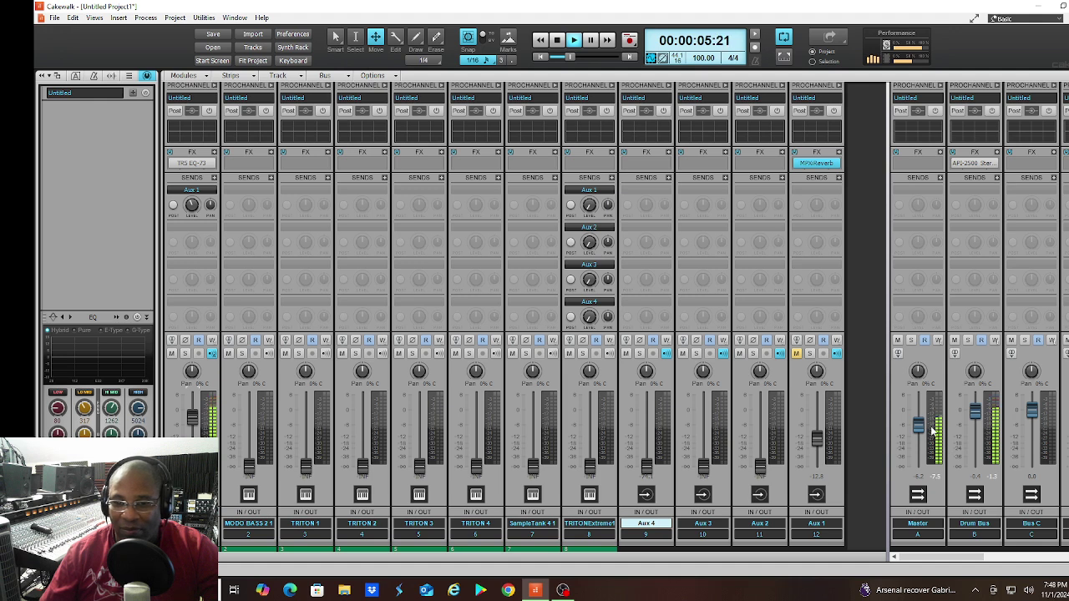
{"action": "left_click_drag", "start_coordinate": [918, 427], "coordinate": [918, 418]}
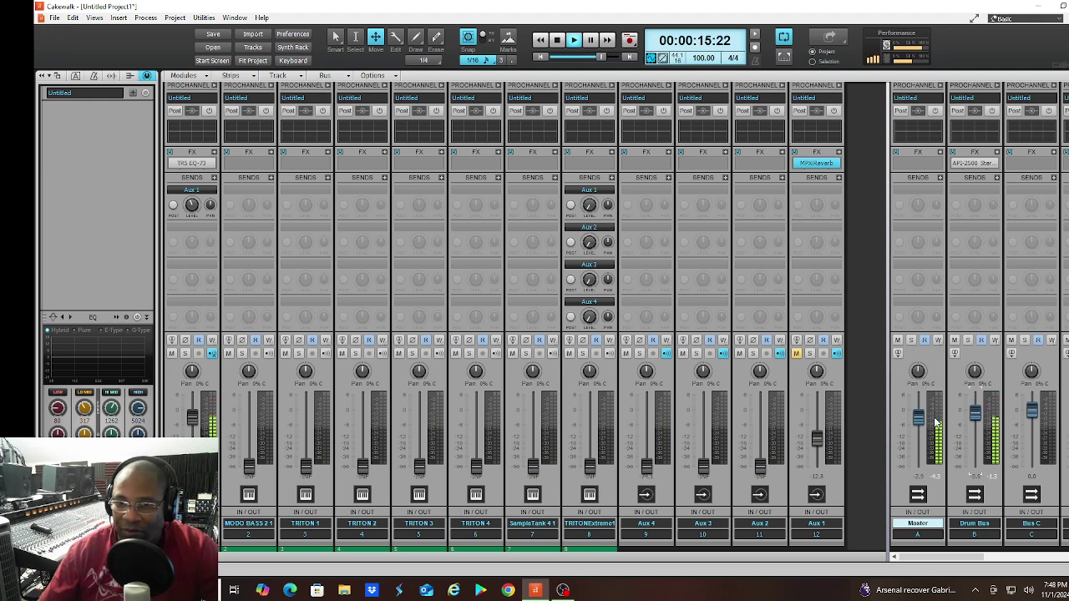
{"action": "scroll", "coordinate": [883, 426], "scroll_direction": "down", "scroll_amount": 1}
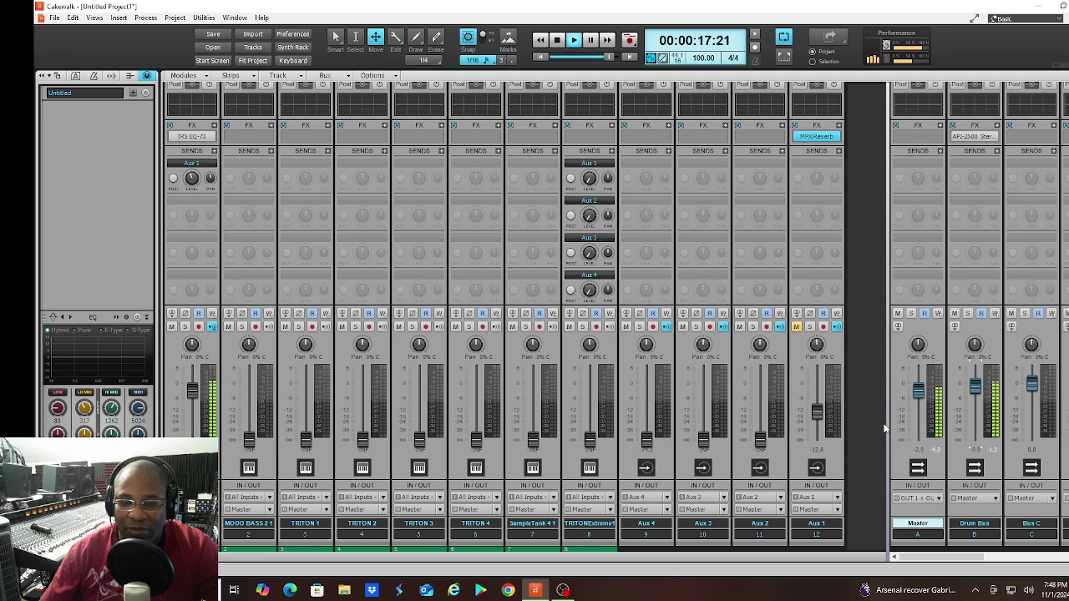
{"action": "key", "text": "w"}
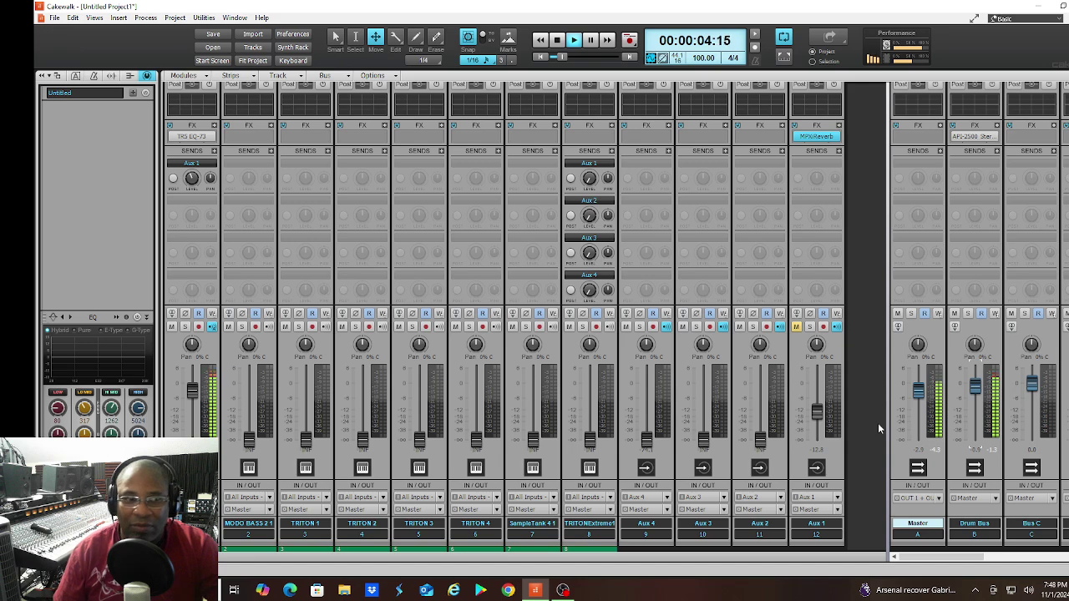
{"action": "key", "text": "space"}
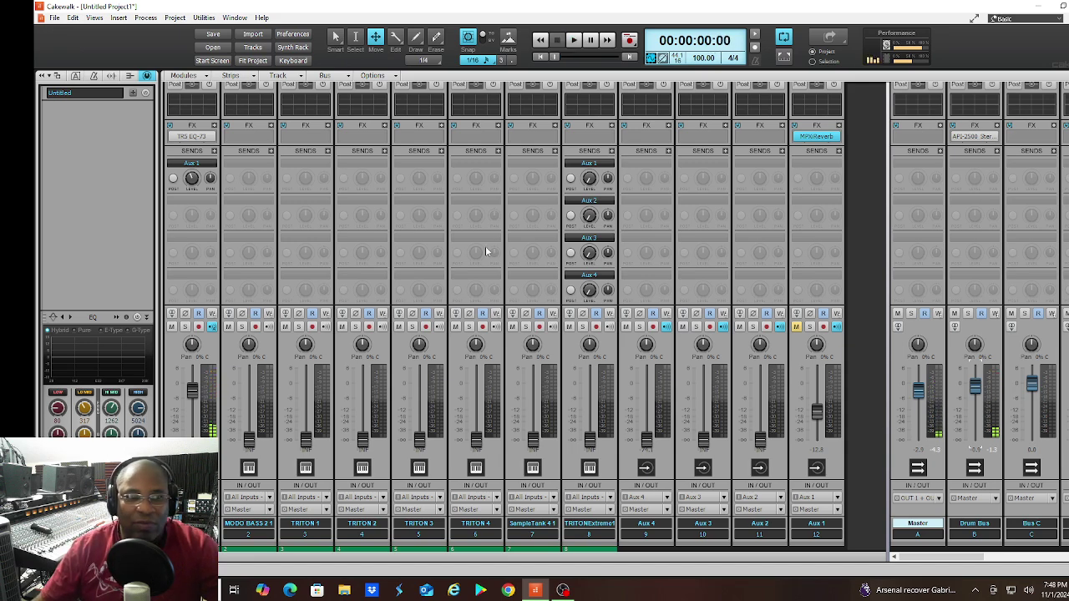
Open the T-RackS EQ-73 on the drum track and compare the drums with the processing off and on during playback
{"action": "double_click", "coordinate": [192, 137]}
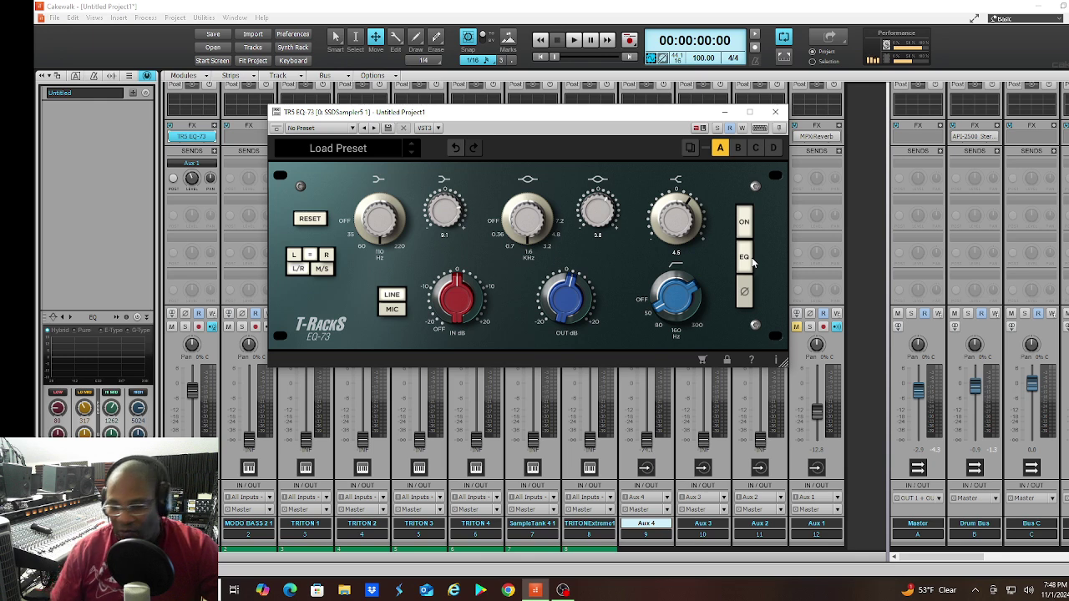
{"action": "key", "text": "space"}
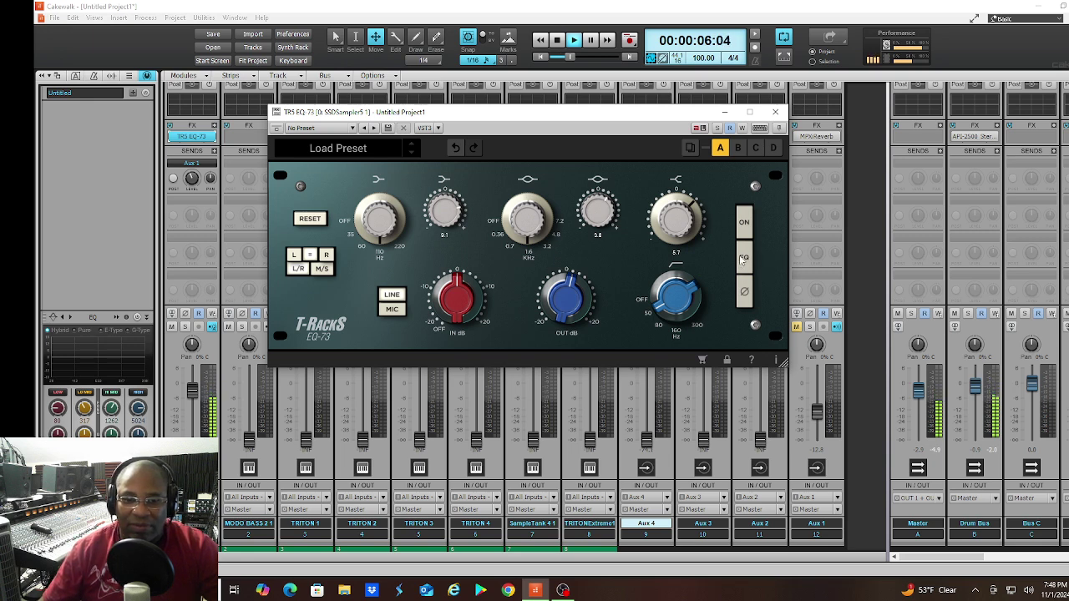
{"action": "left_click", "coordinate": [743, 260]}
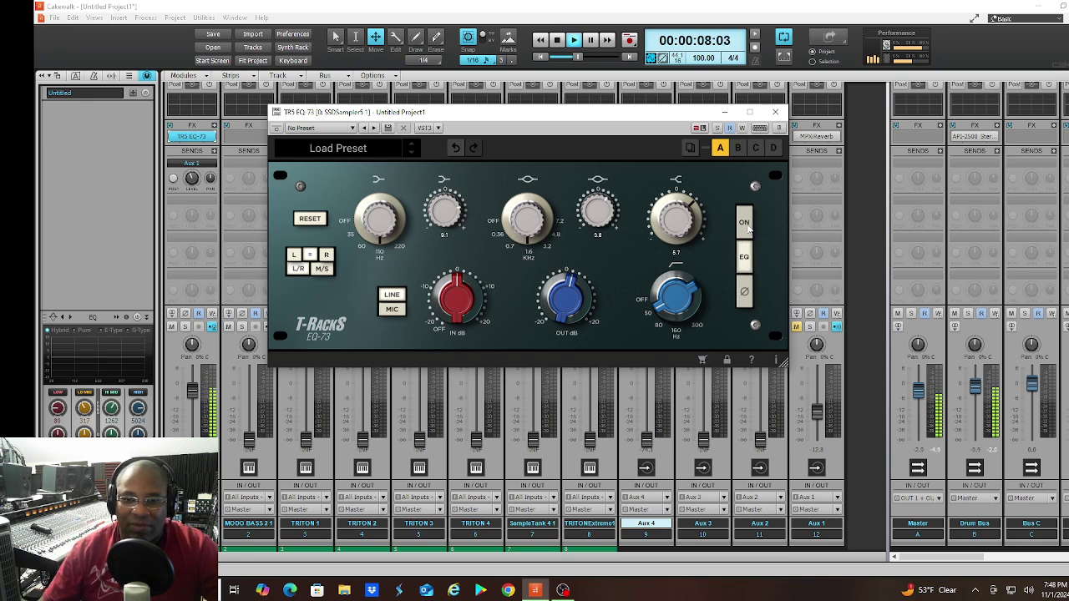
{"action": "left_click", "coordinate": [748, 226]}
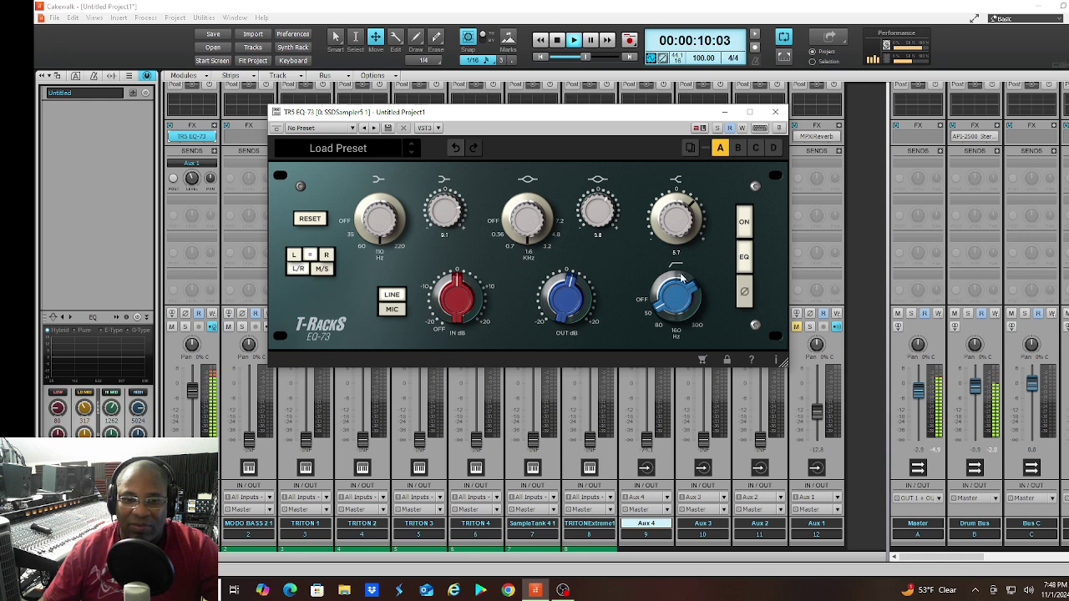
Sweep the EQ-73's high-pass filter and fine-tune its low-shelf and input gain while the drums play
{"action": "left_click_drag", "start_coordinate": [666, 292], "coordinate": [665, 318]}
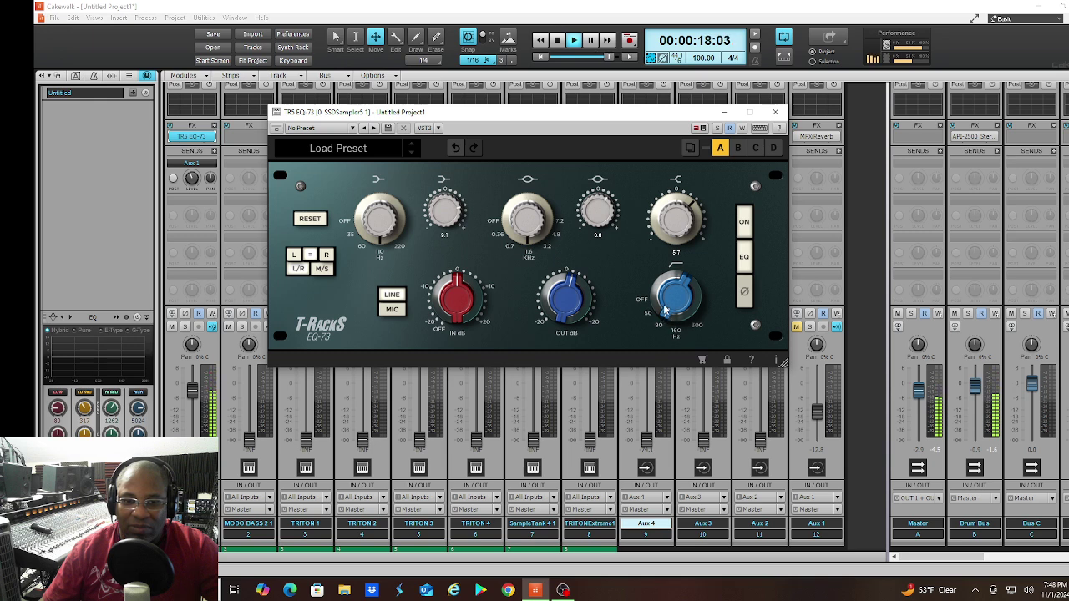
{"action": "left_click_drag", "start_coordinate": [665, 311], "coordinate": [654, 284]}
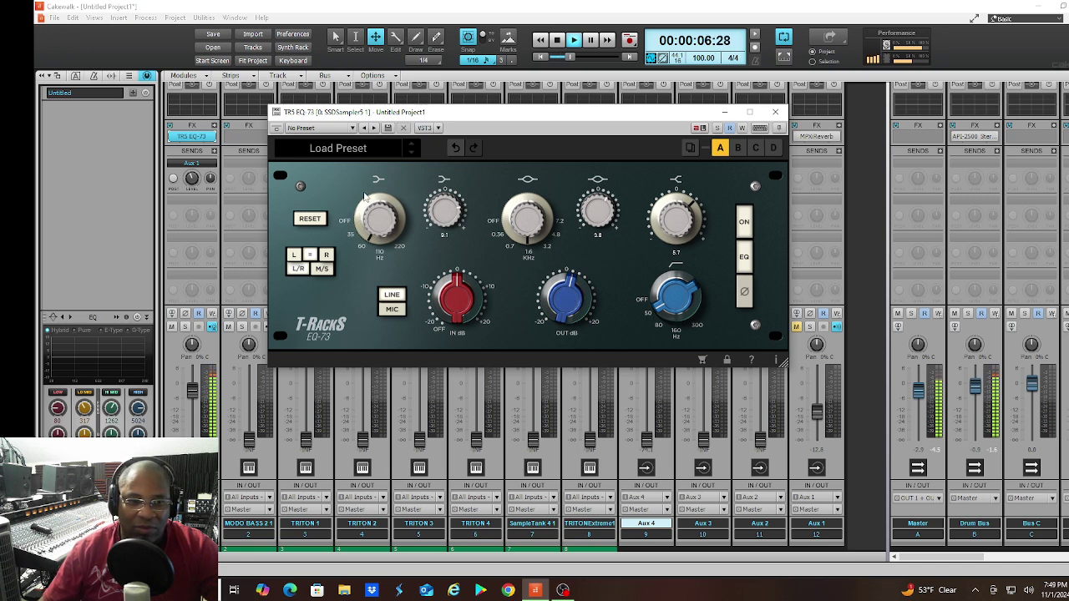
{"action": "left_click_drag", "start_coordinate": [443, 219], "coordinate": [443, 220]}
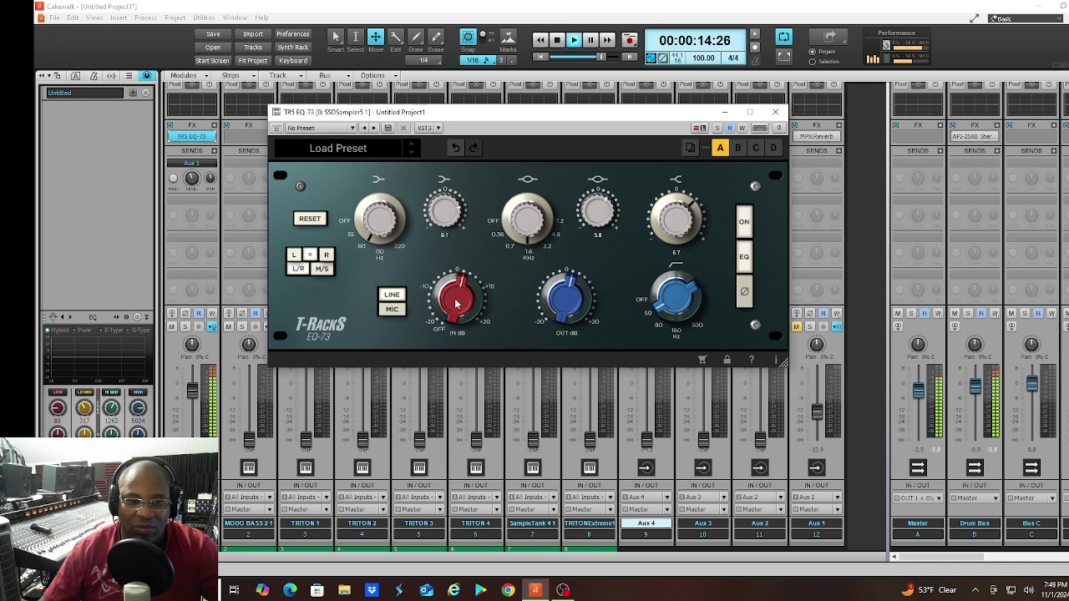
{"action": "mouse_move", "coordinate": [456, 305]}
{"action": "left_mouse_down"}
{"action": "mouse_move", "coordinate": [445, 309]}
{"action": "mouse_move", "coordinate": [441, 297]}
{"action": "left_mouse_up"}
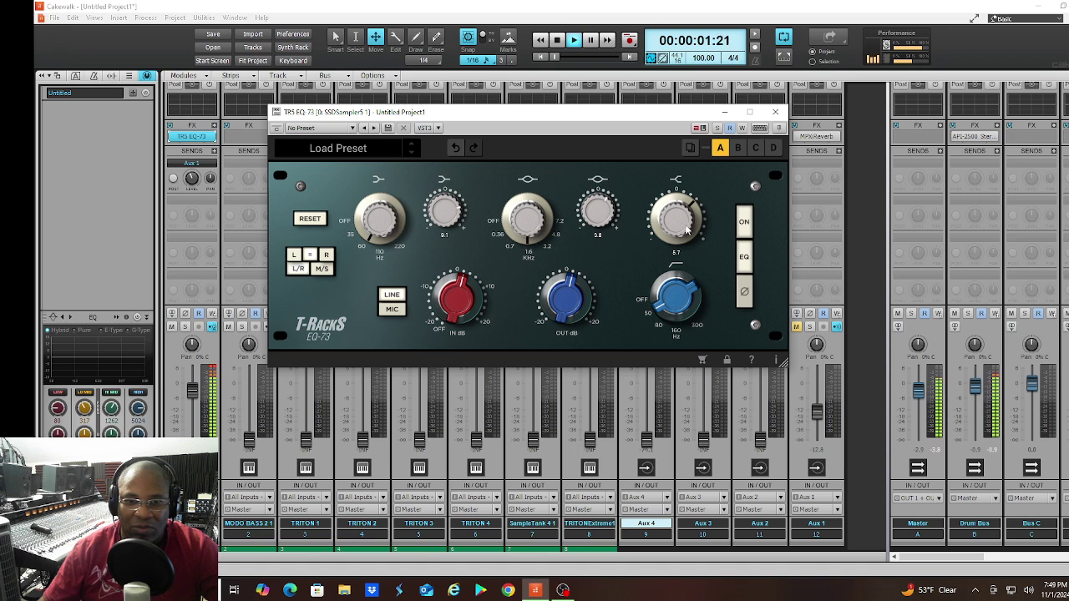
Reduce the EQ-73's high-shelf gain to about 3.7 and readjust its midrange gain by ear
{"action": "mouse_move", "coordinate": [685, 225]}
{"action": "left_mouse_down"}
{"action": "mouse_move", "coordinate": [673, 244]}
{"action": "mouse_move", "coordinate": [666, 232]}
{"action": "left_mouse_up"}
{"action": "left_click_drag", "start_coordinate": [593, 210], "coordinate": [592, 222]}
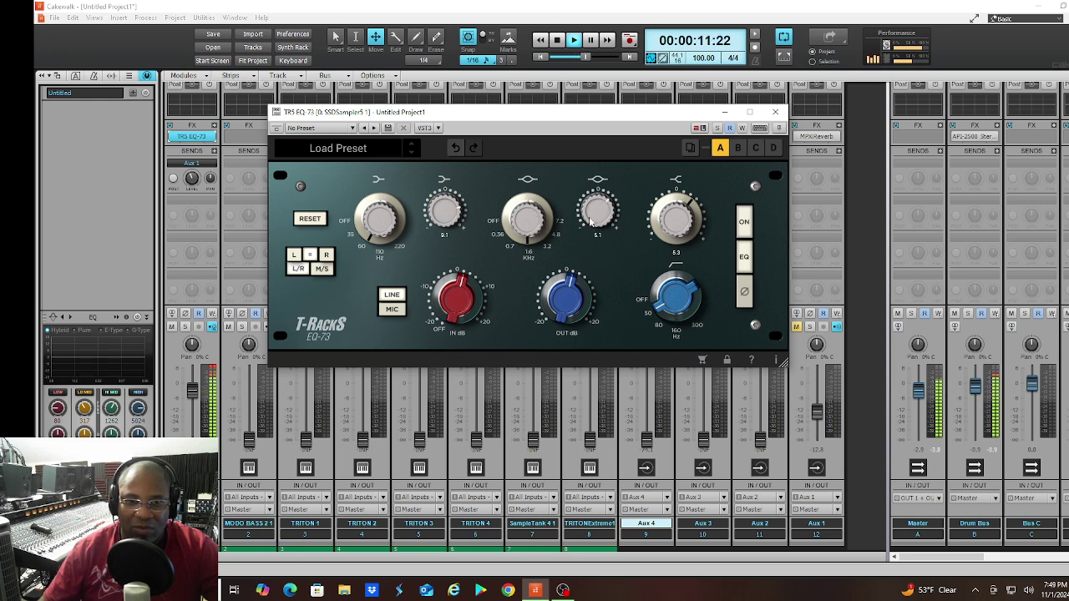
{"action": "left_click_drag", "start_coordinate": [652, 234], "coordinate": [653, 240]}
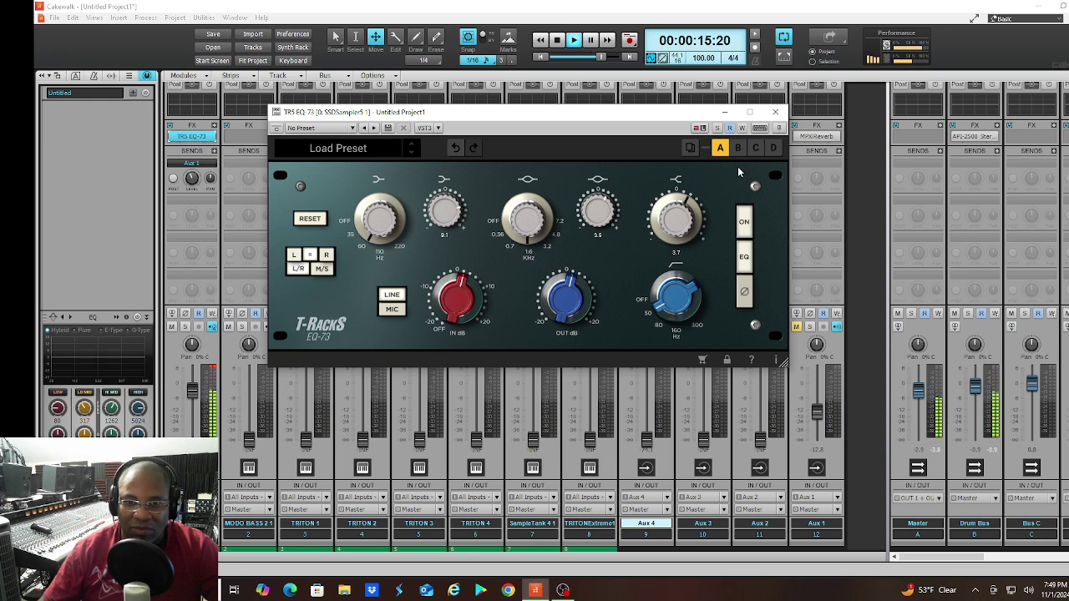
Close the drum track's EQ-73 and open the API-2500 compressor on the Drum Bus with the drums playing
{"action": "left_click", "coordinate": [775, 112]}
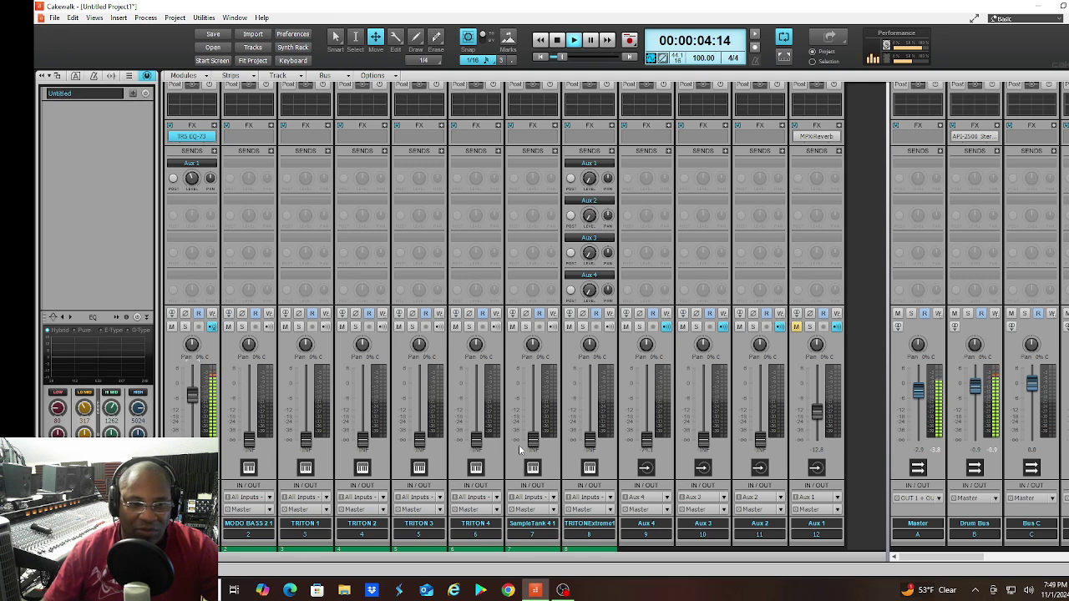
{"action": "key", "text": "space"}
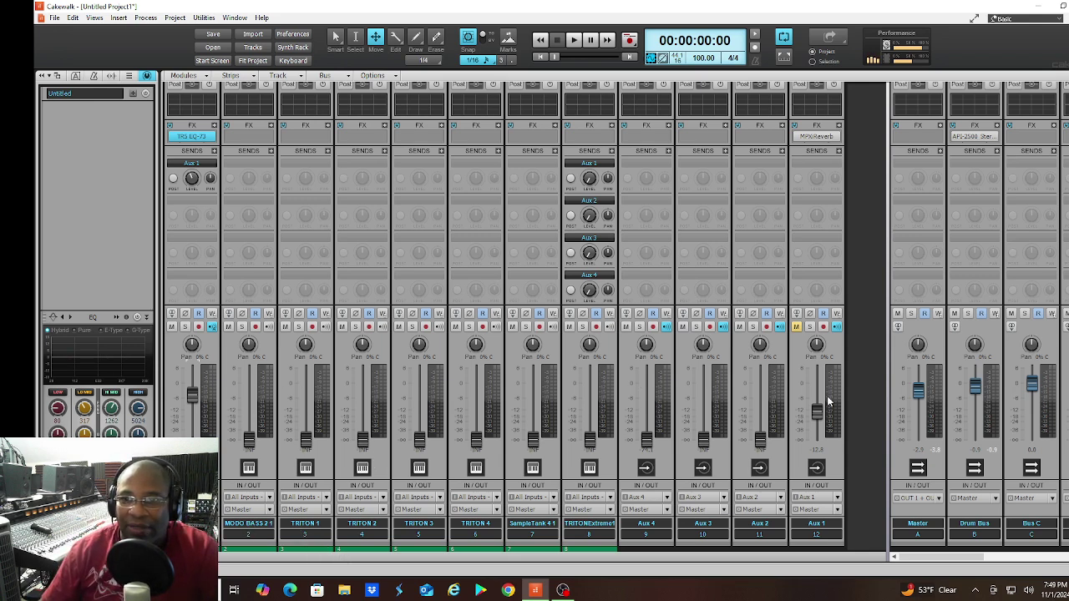
{"action": "double_click", "coordinate": [974, 136]}
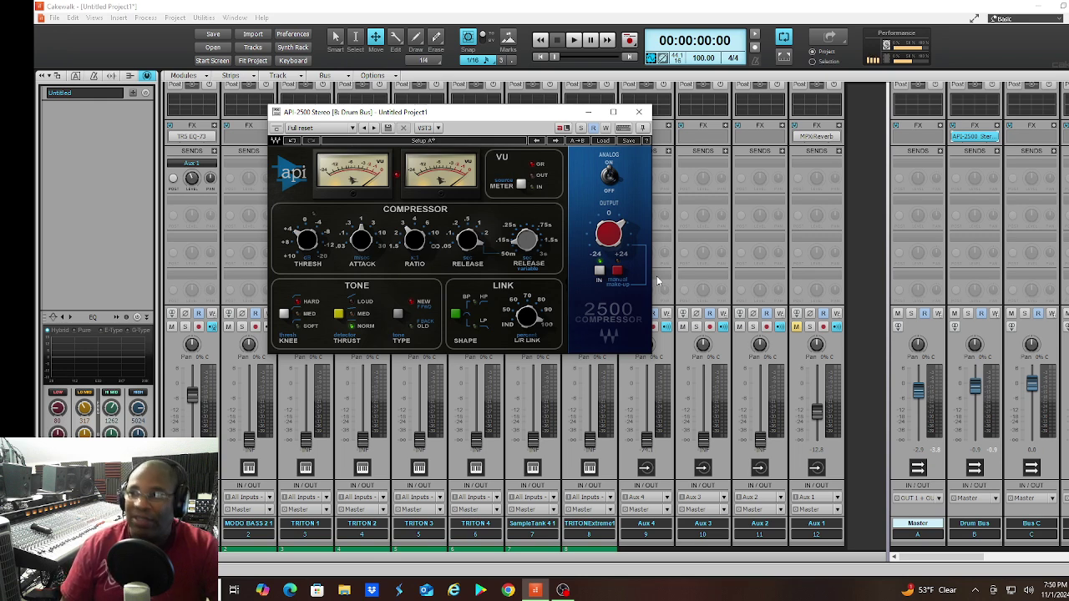
{"action": "key", "text": "space"}
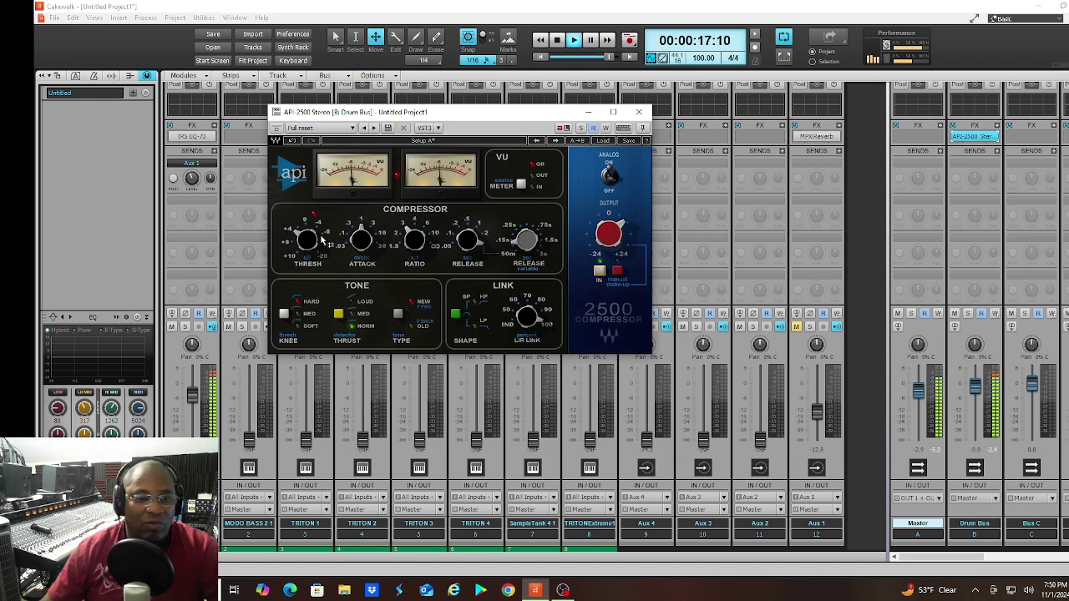
Adjust the API-2500's ratio, threshold and variable release by ear while the drums play
{"action": "left_click", "coordinate": [354, 240]}
{"action": "key", "text": "w"}
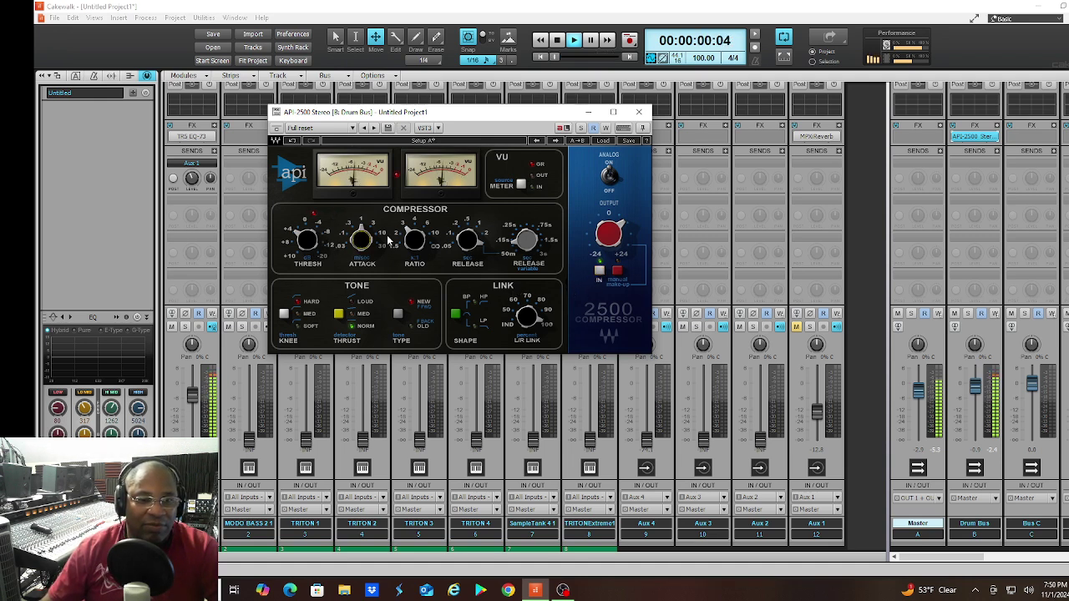
{"action": "left_click", "coordinate": [412, 240]}
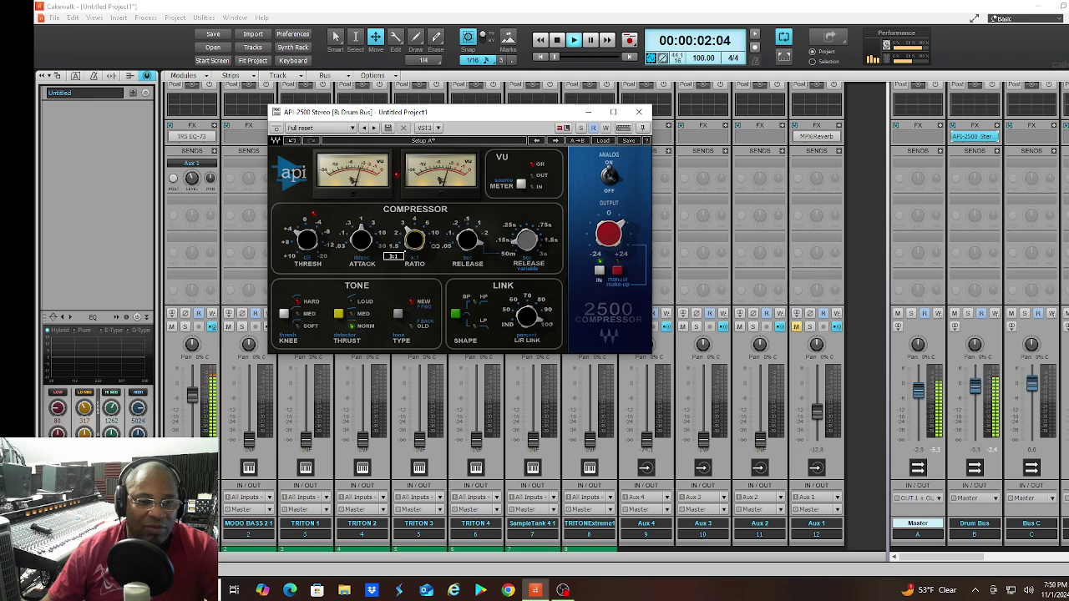
{"action": "mouse_move", "coordinate": [411, 240]}
{"action": "left_mouse_down"}
{"action": "mouse_move", "coordinate": [410, 214]}
{"action": "mouse_move", "coordinate": [412, 237]}
{"action": "left_mouse_up"}
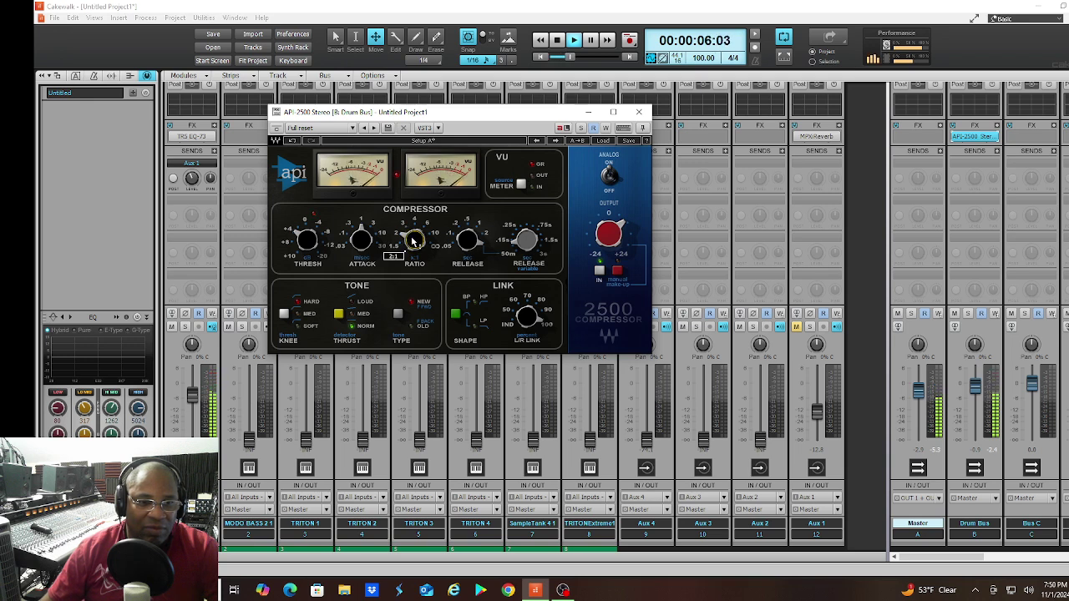
{"action": "left_click_drag", "start_coordinate": [305, 238], "coordinate": [305, 233]}
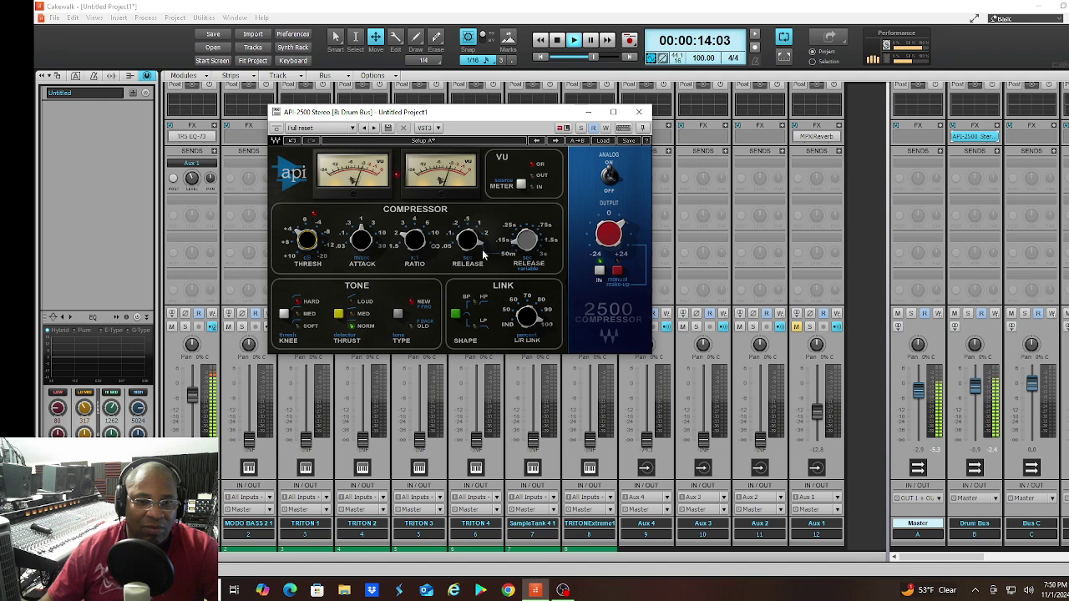
{"action": "mouse_move", "coordinate": [525, 243]}
{"action": "left_mouse_down"}
{"action": "mouse_move", "coordinate": [526, 229]}
{"action": "mouse_move", "coordinate": [525, 240]}
{"action": "left_mouse_up"}
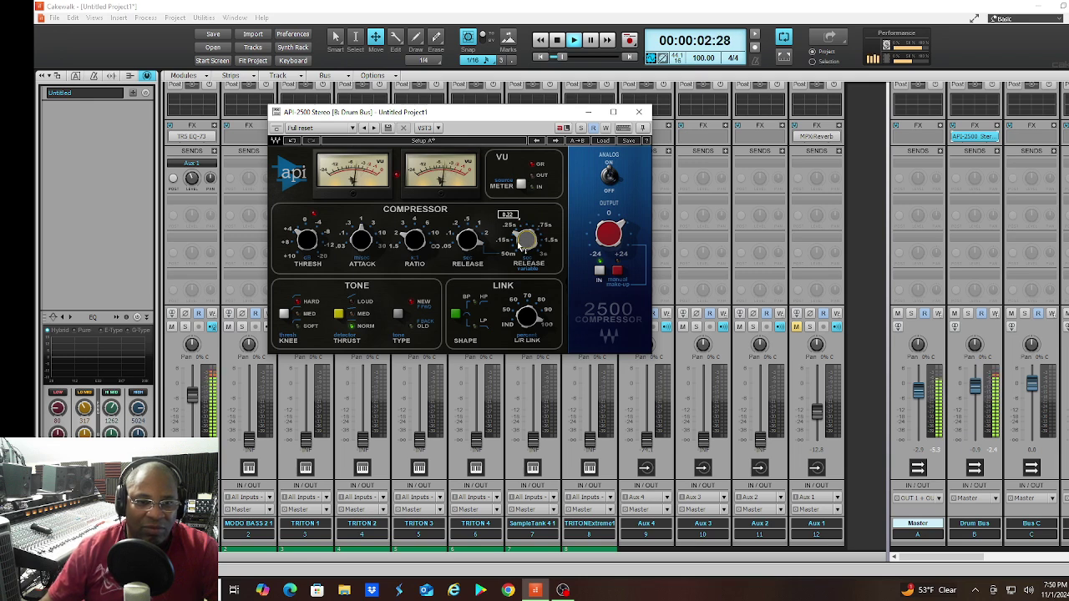
Set both the thrust and the knee of the Drum Bus API-2500 to Med
{"action": "left_click", "coordinate": [339, 315]}
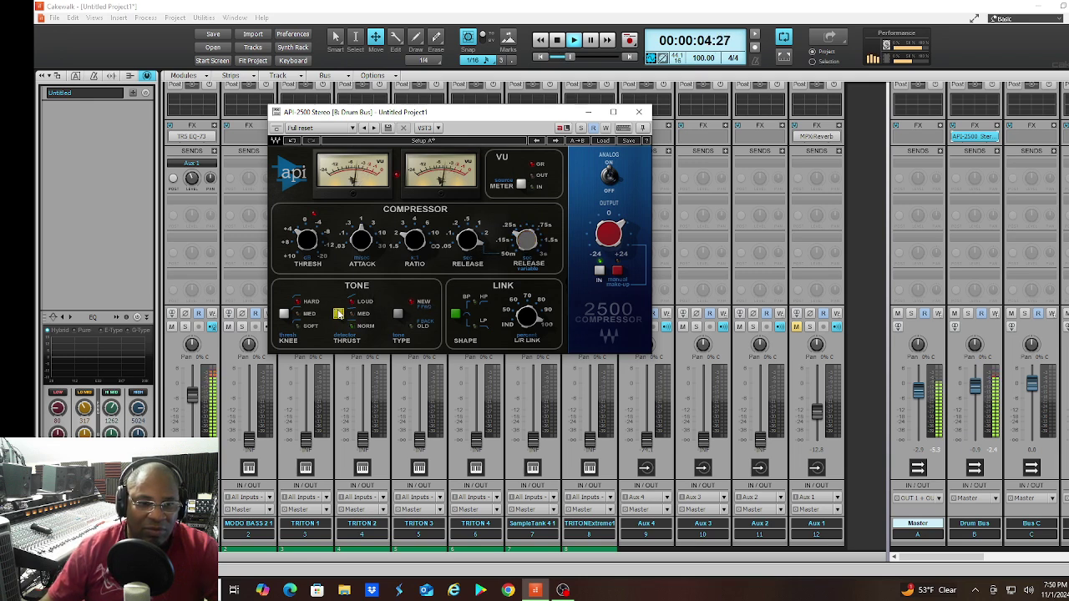
{"action": "left_click", "coordinate": [339, 315]}
{"action": "left_click", "coordinate": [282, 315]}
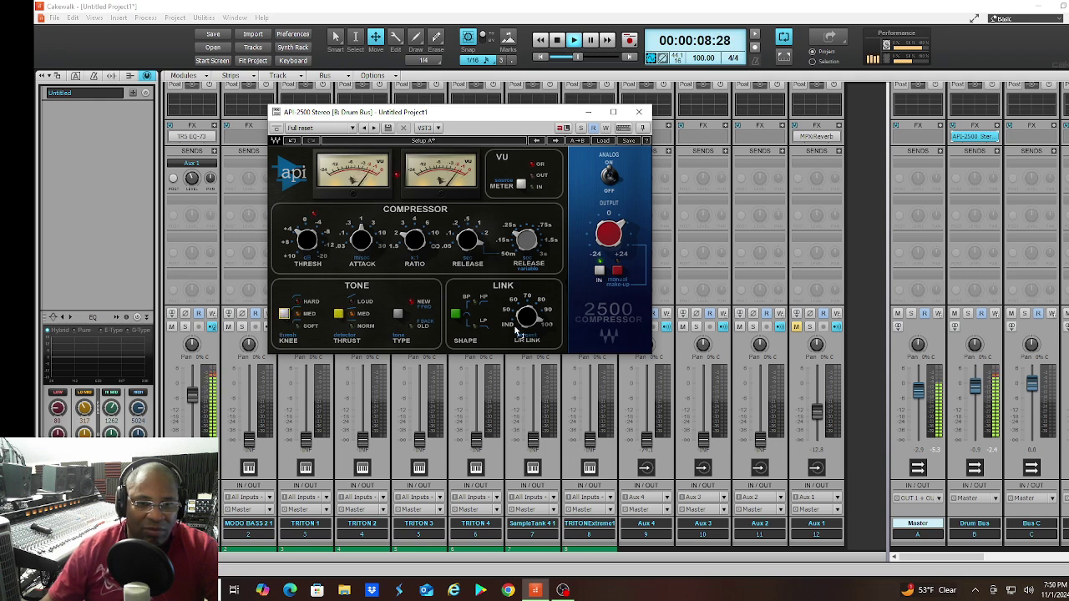
Compare the API-2500's Old and New compression types during playback, keep New, and close the compressor
{"action": "left_click", "coordinate": [399, 315]}
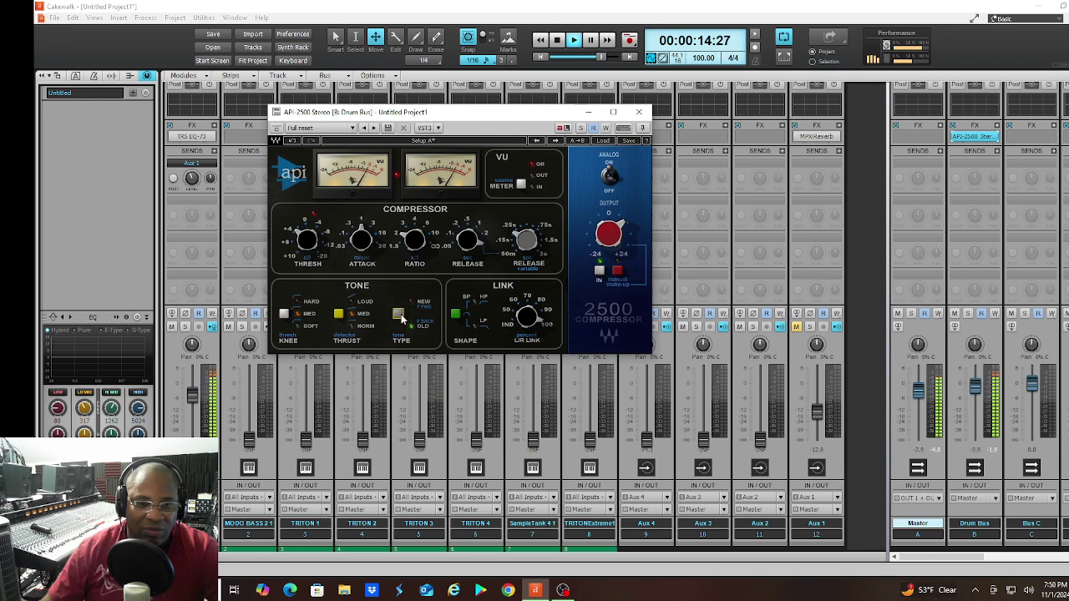
{"action": "left_click", "coordinate": [399, 315]}
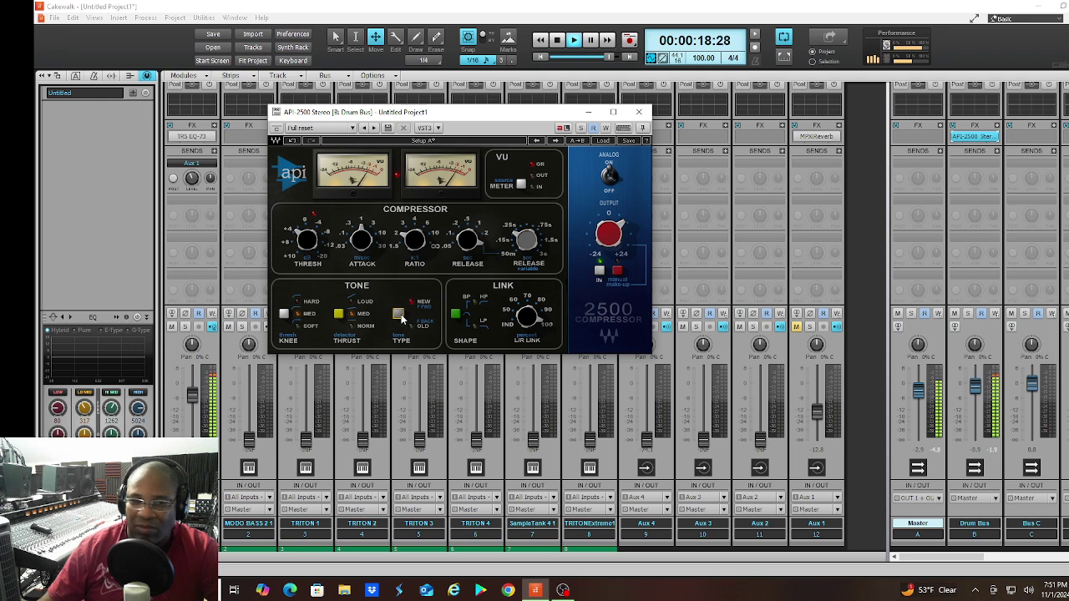
{"action": "left_click", "coordinate": [399, 315]}
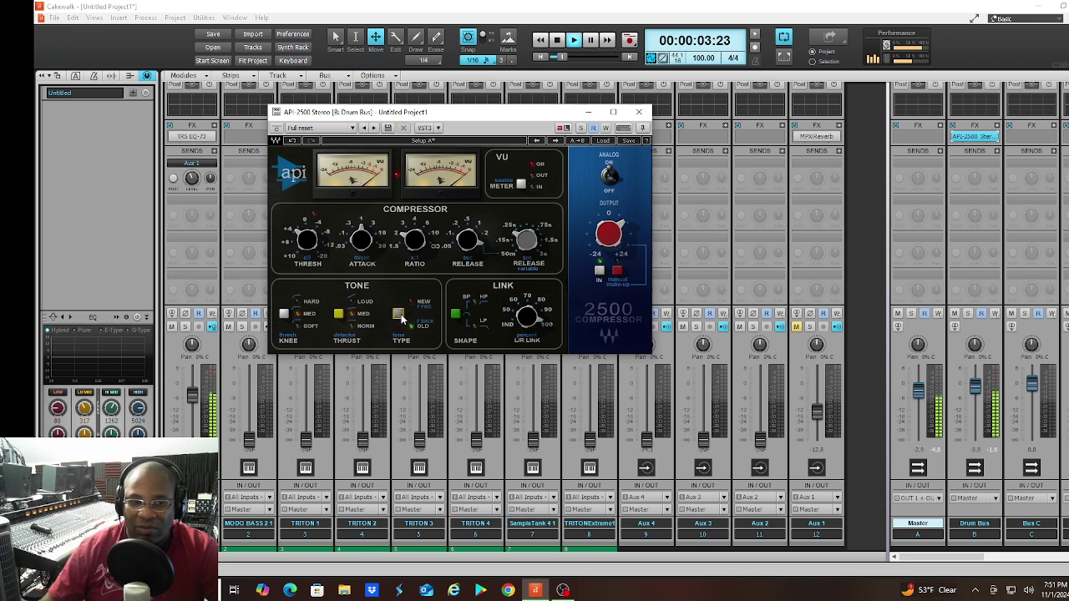
{"action": "left_click", "coordinate": [399, 314]}
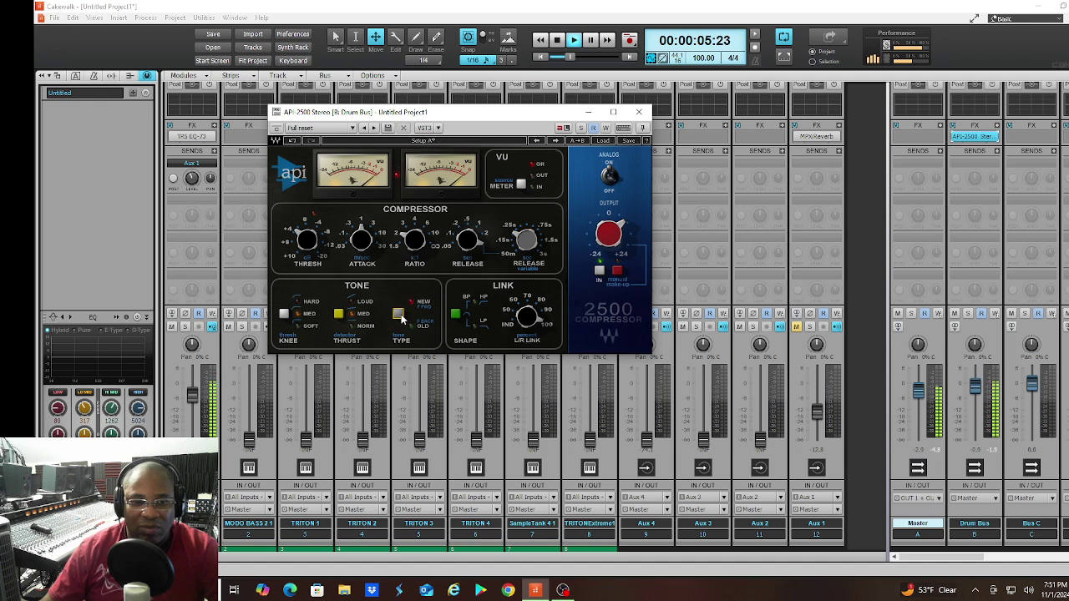
{"action": "left_click", "coordinate": [638, 112]}
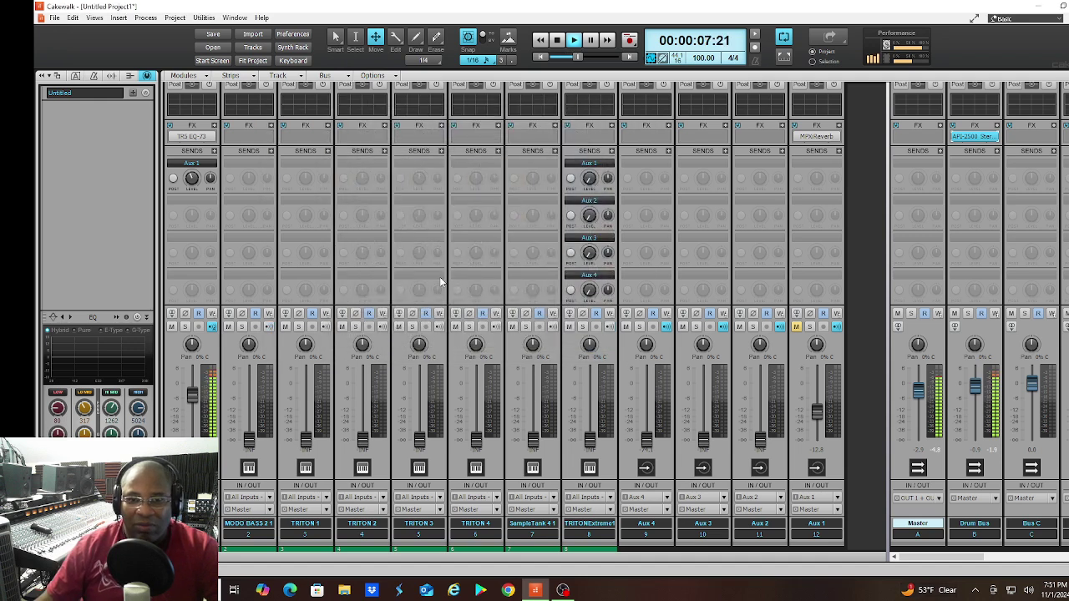
{"action": "key", "text": "space"}
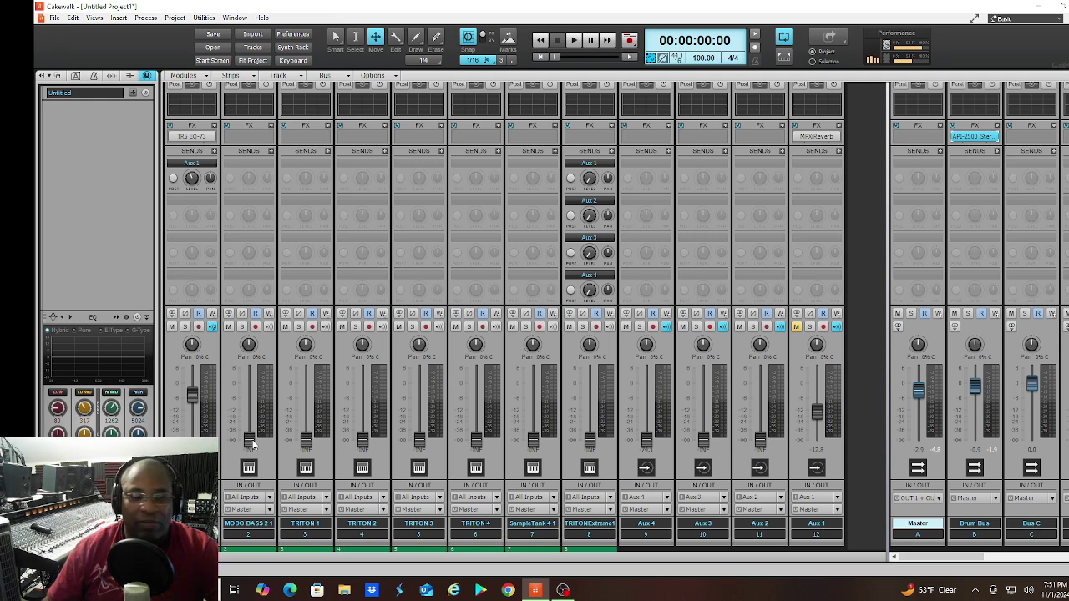
Raise the MODO BASS fader to about -4.1 dB against the playing drums and nudge the drum track's fader up slightly
{"action": "key", "text": "space"}
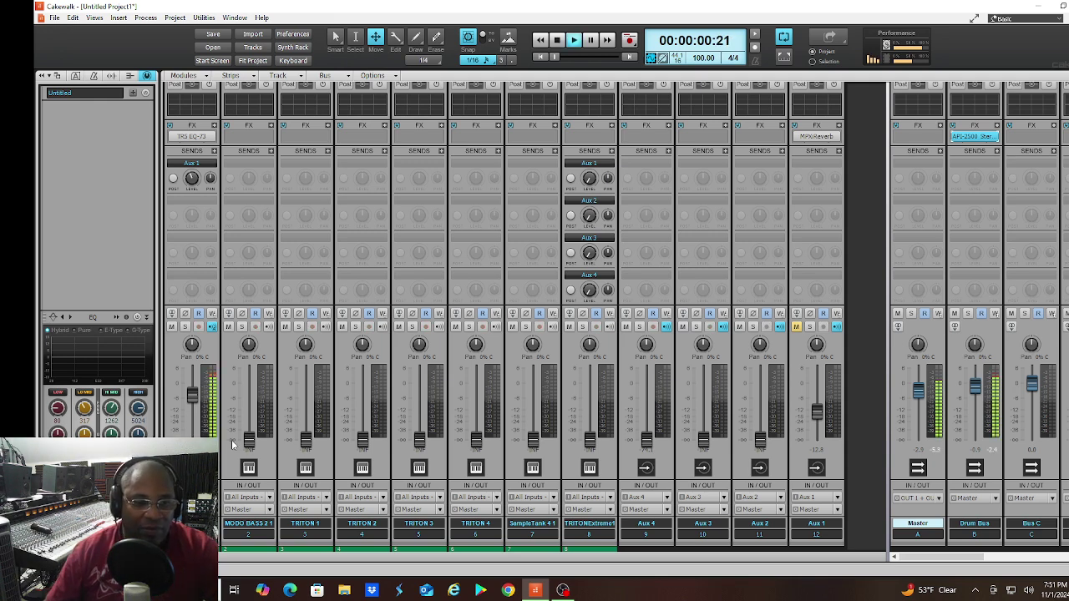
{"action": "left_click_drag", "start_coordinate": [249, 438], "coordinate": [249, 392]}
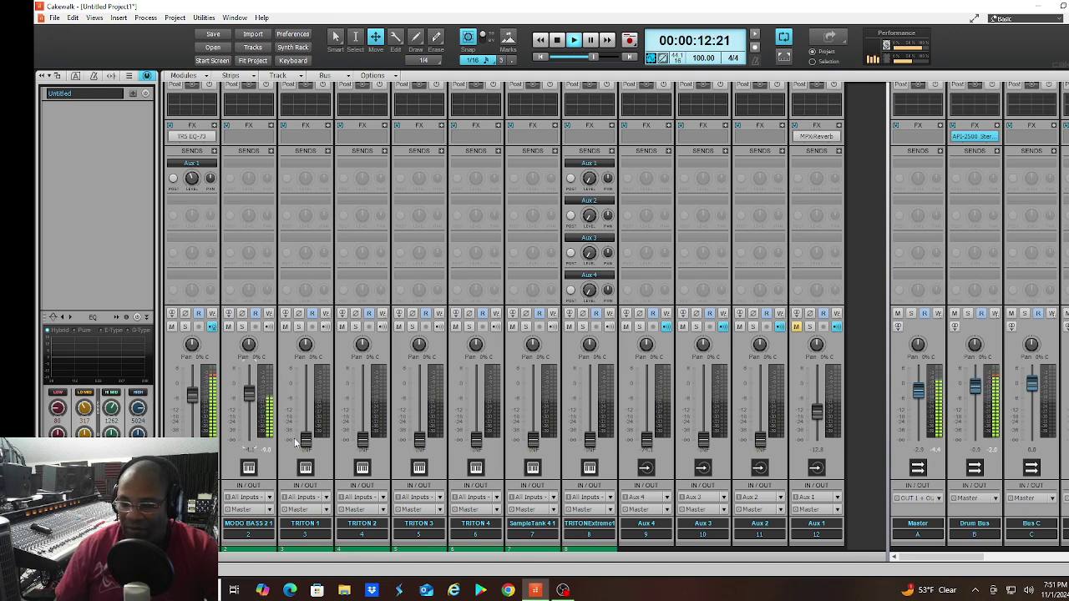
{"action": "key", "text": "space"}
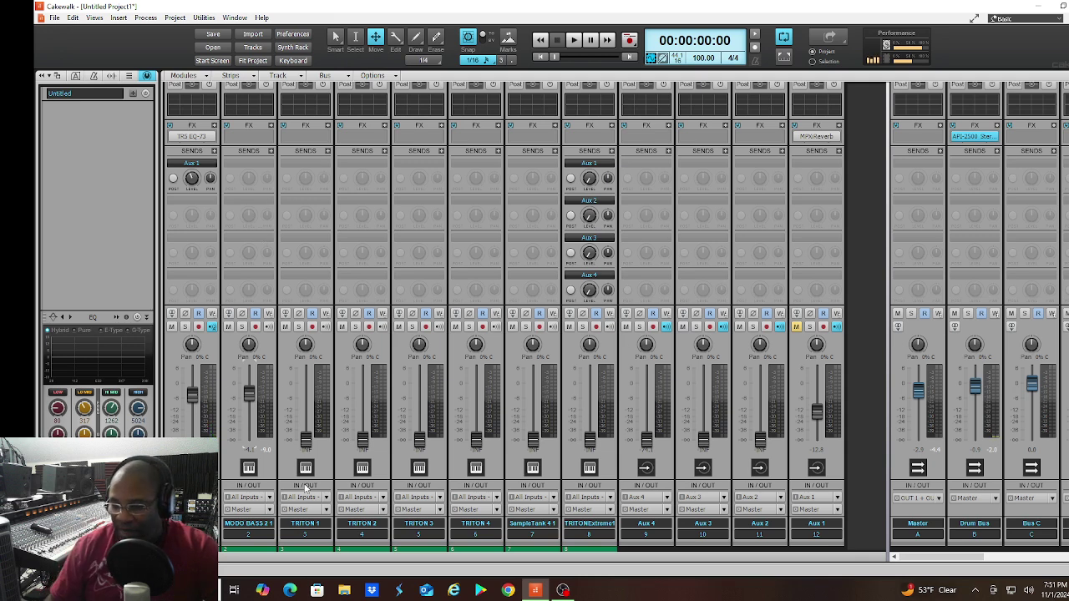
{"action": "key", "text": "space"}
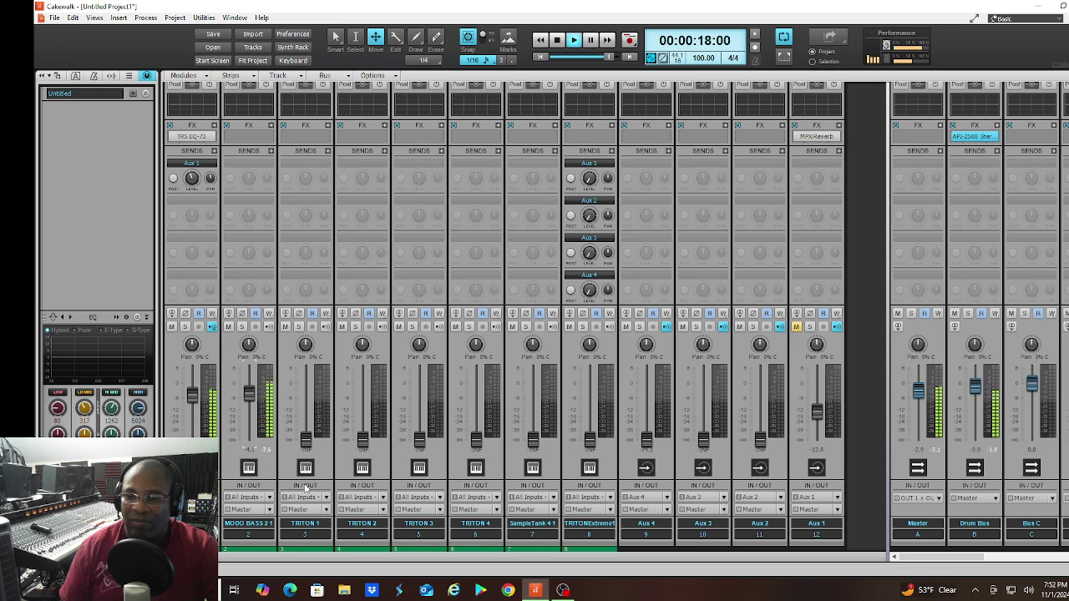
{"action": "key", "text": "space"}
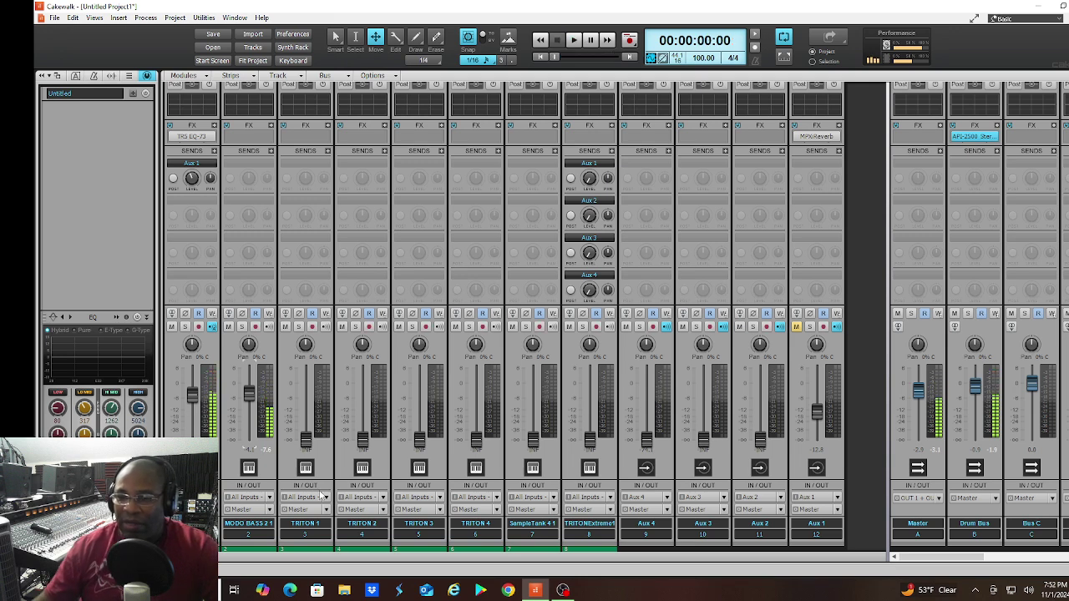
{"action": "left_click_drag", "start_coordinate": [189, 396], "coordinate": [187, 390]}
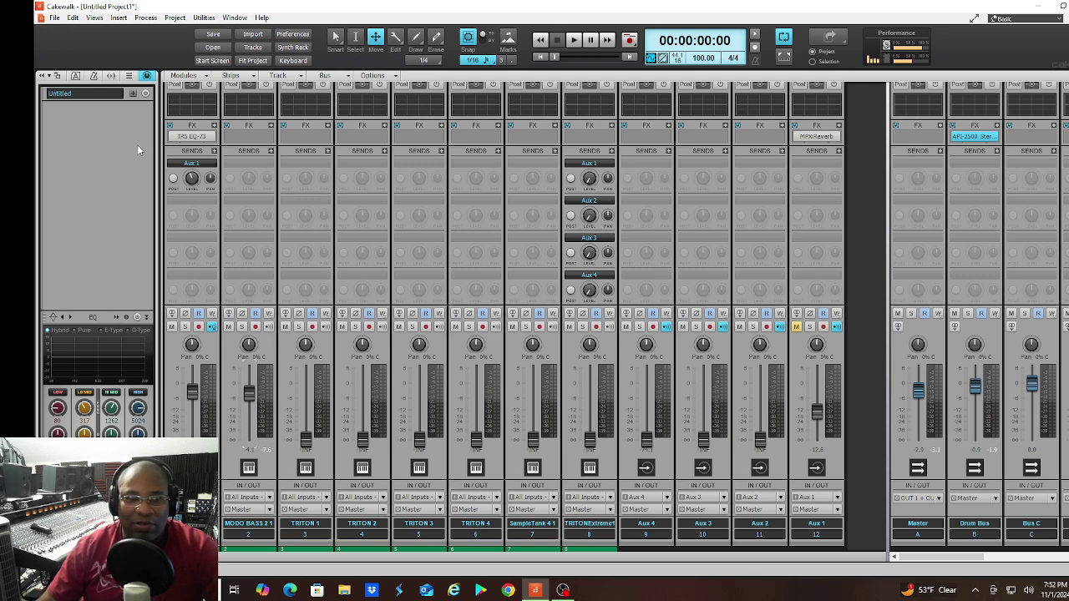
Insert the T-RackS White 2A compressor in the MODO BASS track's effects rack
{"action": "left_click", "coordinate": [272, 127]}
{"action": "mouse_move", "coordinate": [341, 155]}
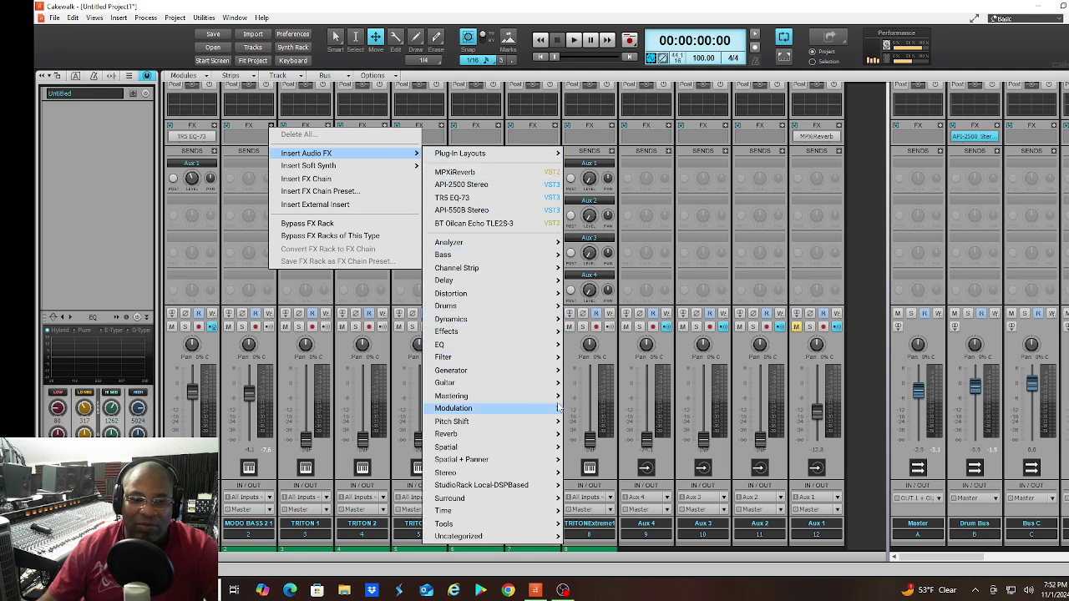
{"action": "mouse_move", "coordinate": [485, 322]}
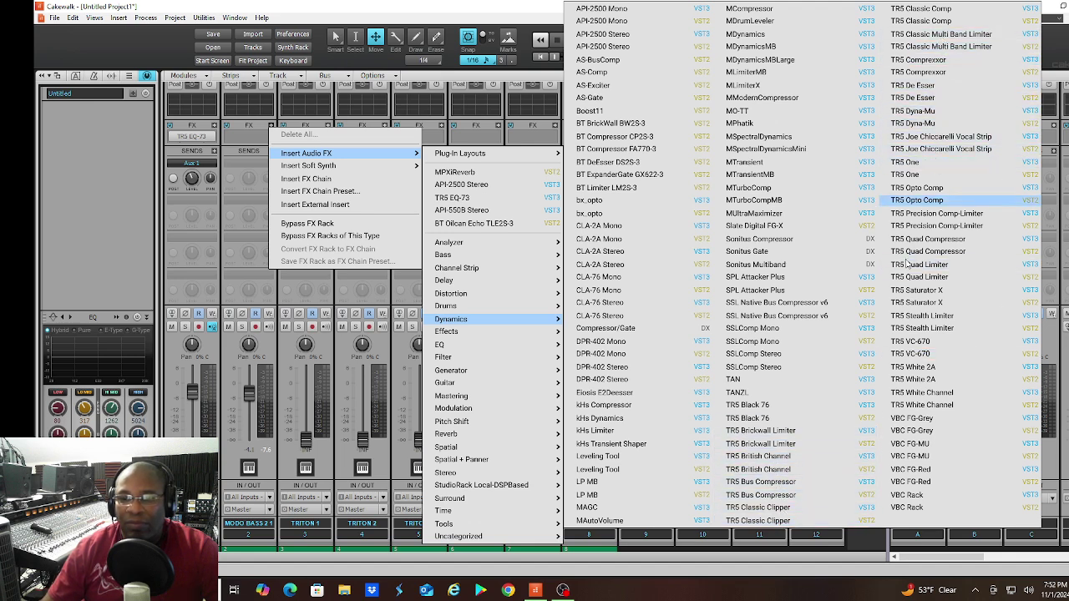
{"action": "left_click", "coordinate": [913, 368]}
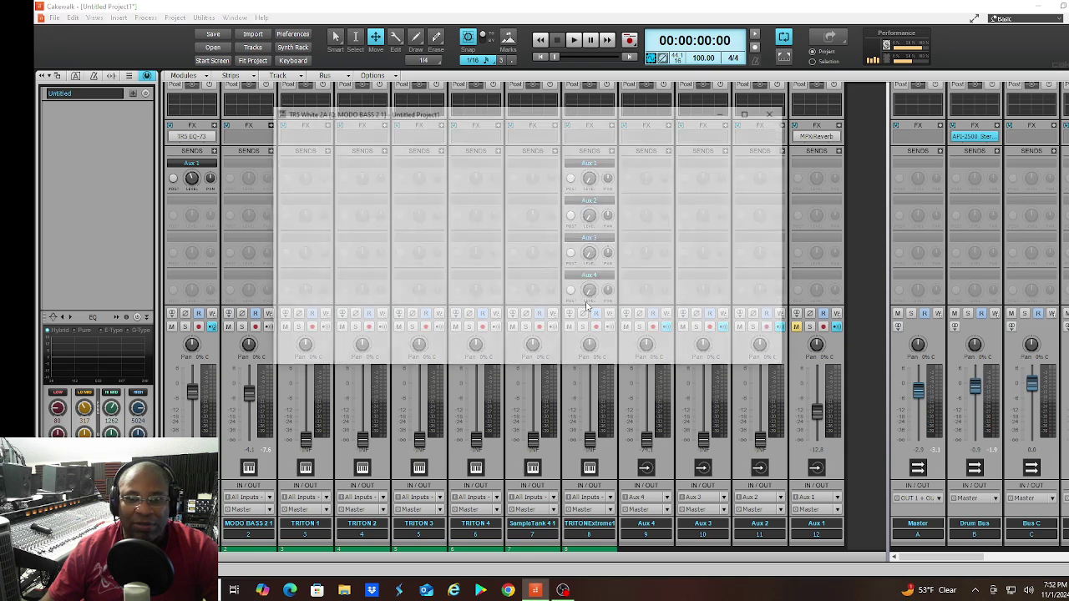
Adjust the White 2A's gain on the bass, set its peak reduction to about 50, and close the plug-in
{"action": "left_click_drag", "start_coordinate": [397, 261], "coordinate": [398, 277]}
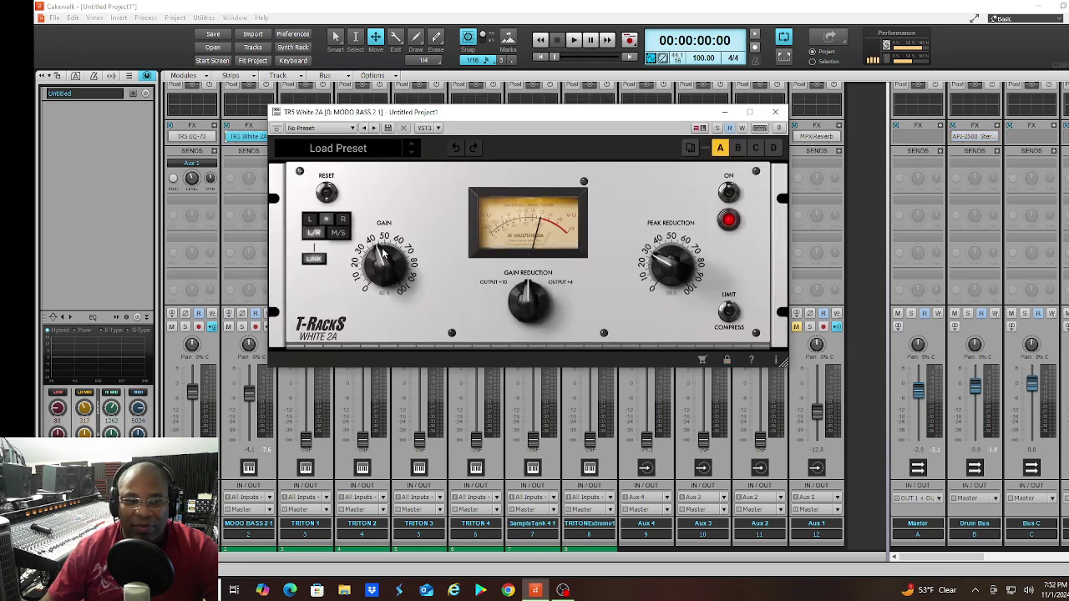
{"action": "left_click_drag", "start_coordinate": [660, 273], "coordinate": [660, 255]}
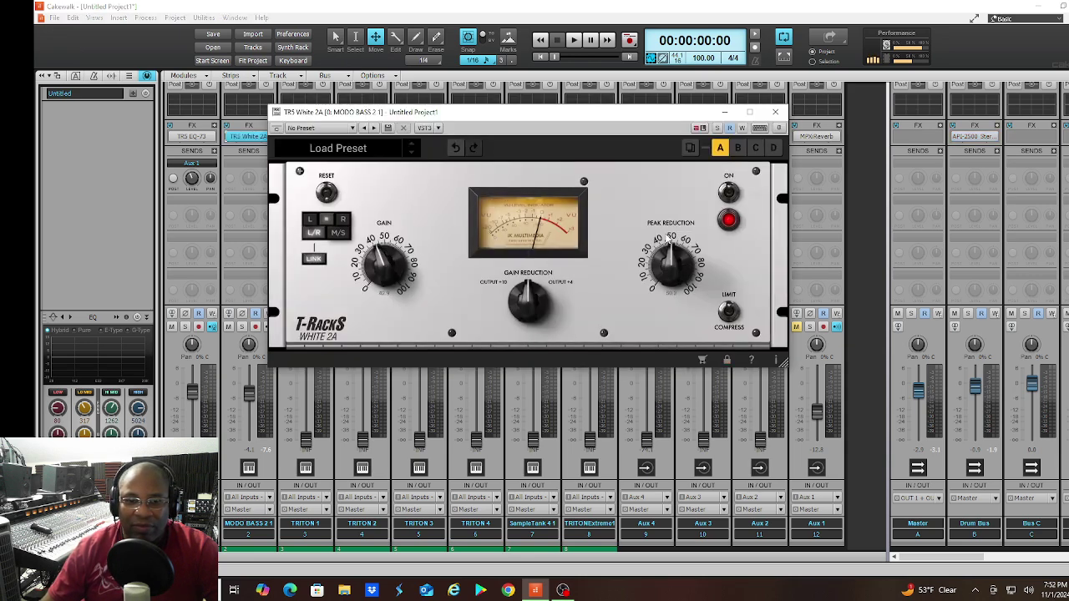
{"action": "left_click", "coordinate": [775, 111]}
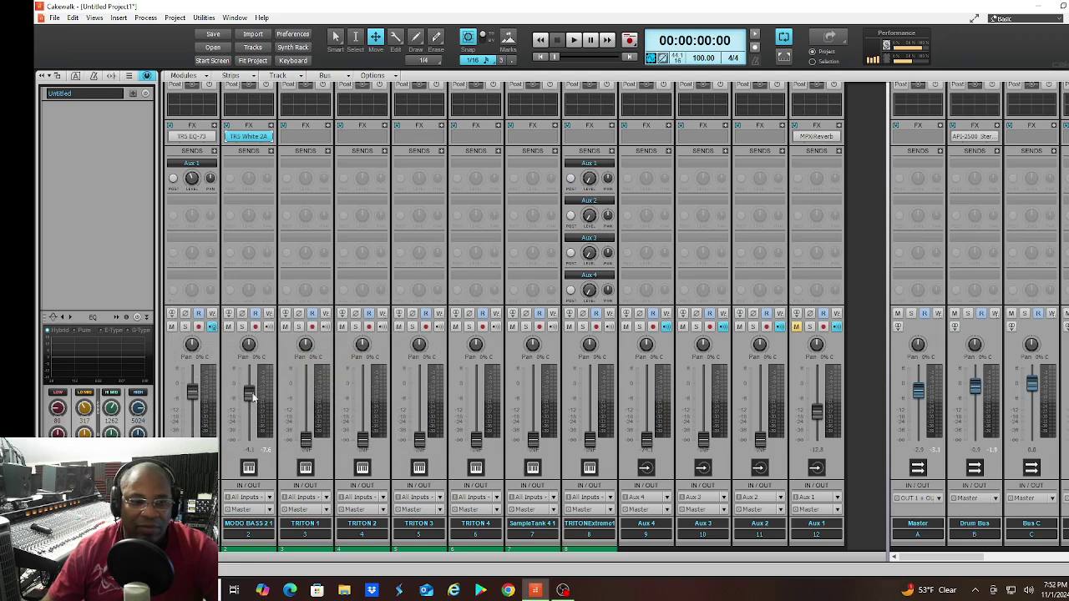
Lower the MODO BASS fader to about -9.9 dB and the Drum Bus fader to about -2.3 dB while auditioning
{"action": "left_click_drag", "start_coordinate": [249, 390], "coordinate": [249, 405]}
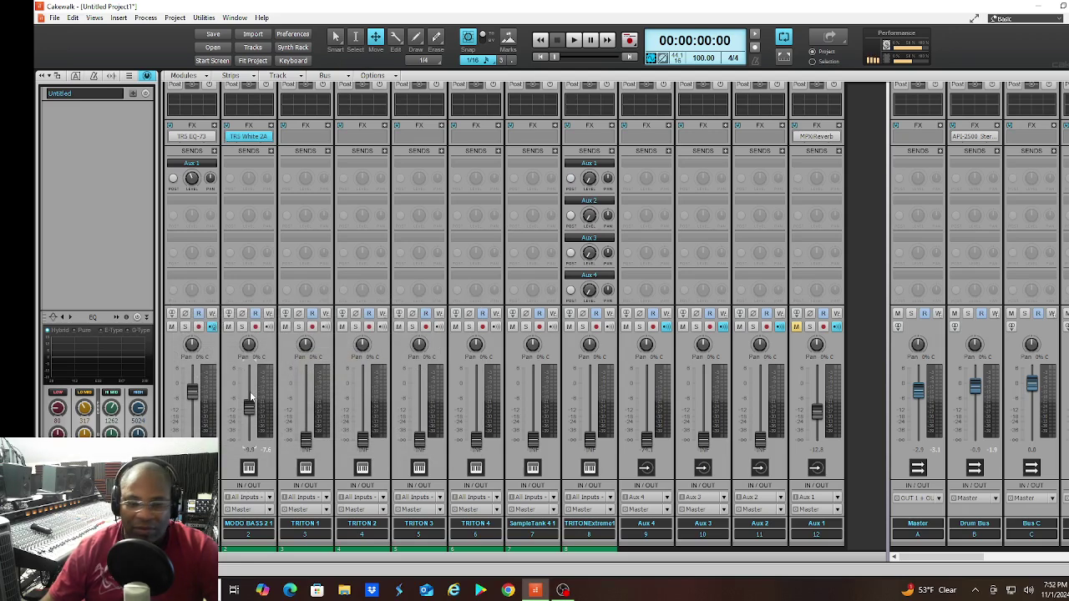
{"action": "key", "text": "space"}
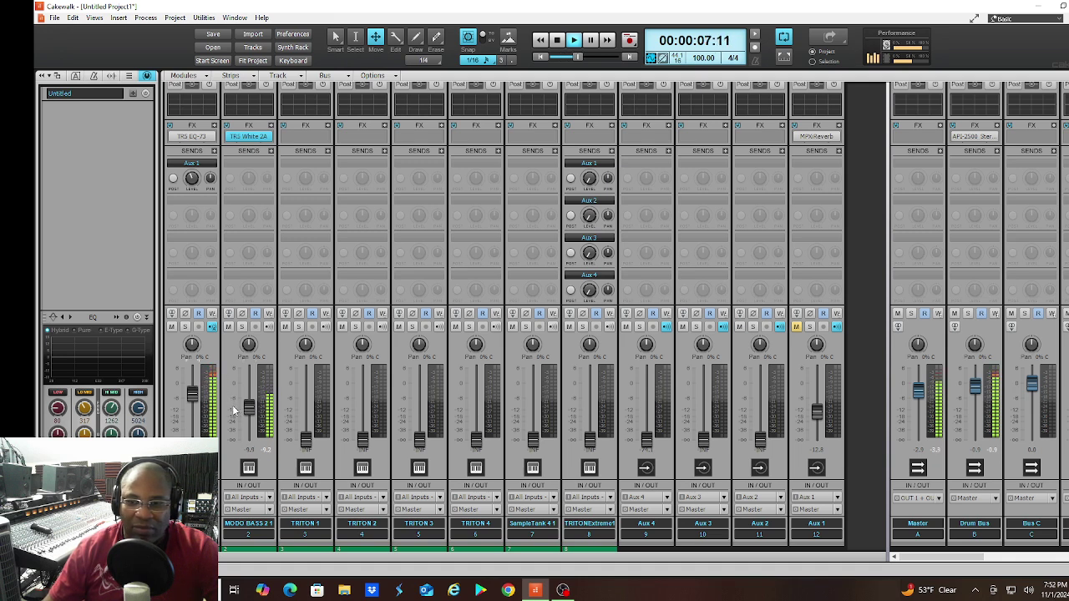
{"action": "left_click", "coordinate": [918, 523]}
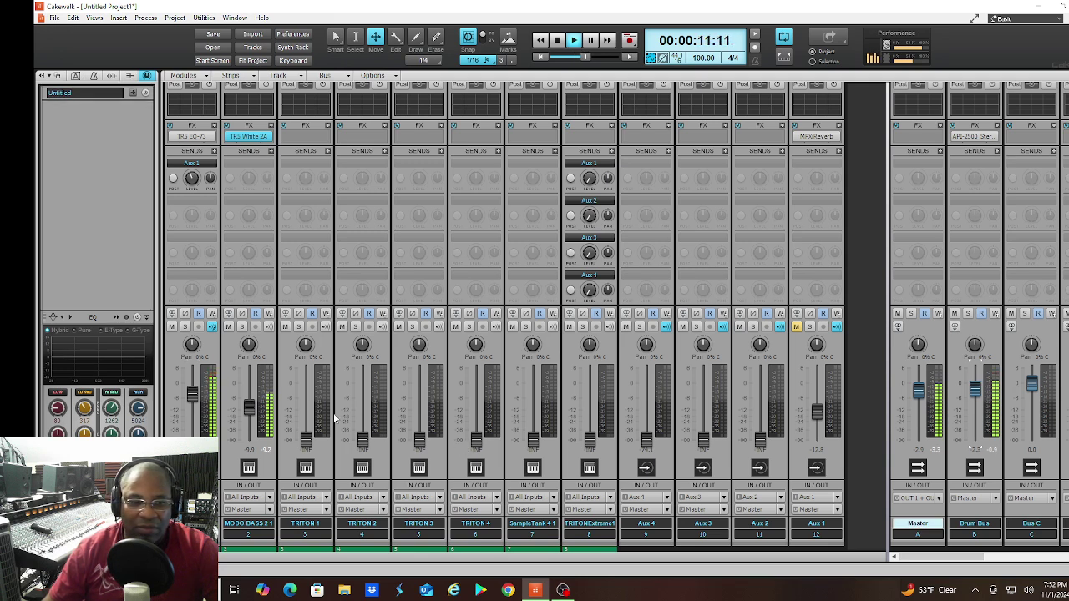
{"action": "mouse_move", "coordinate": [248, 410]}
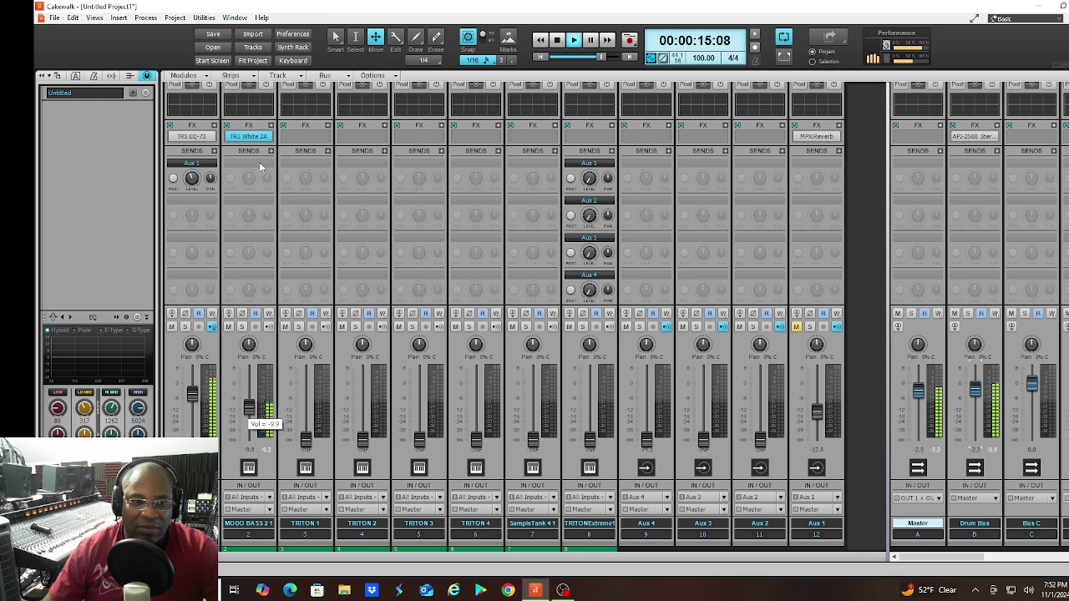
Reopen the bass track's White 2A, switch its meter to Output +4 and raise its gain while the mix plays
{"action": "left_click", "coordinate": [243, 139]}
{"action": "double_click", "coordinate": [244, 139]}
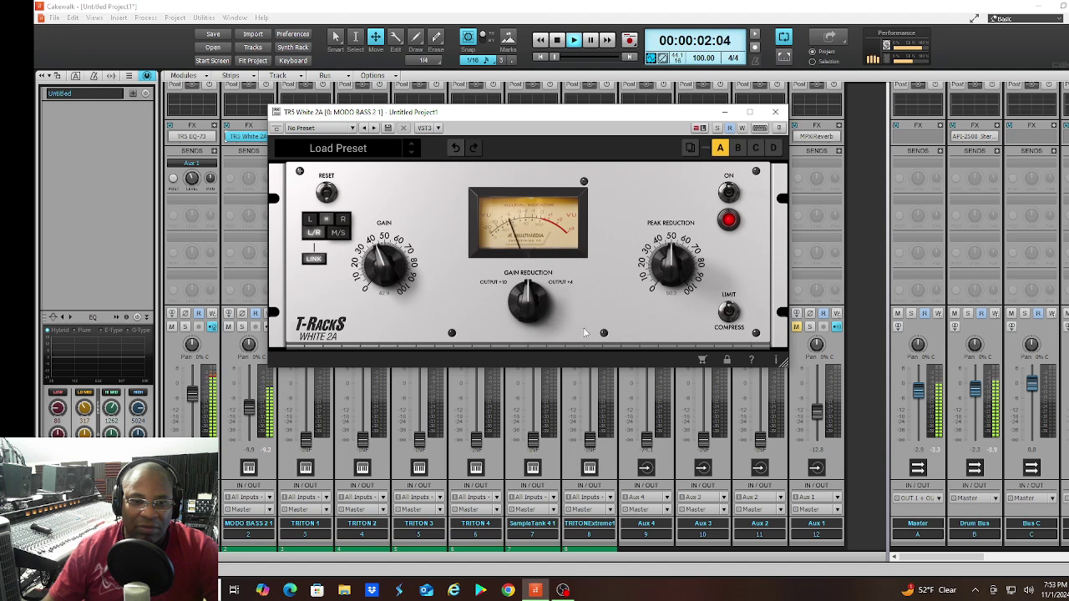
{"action": "left_click_drag", "start_coordinate": [524, 303], "coordinate": [529, 294]}
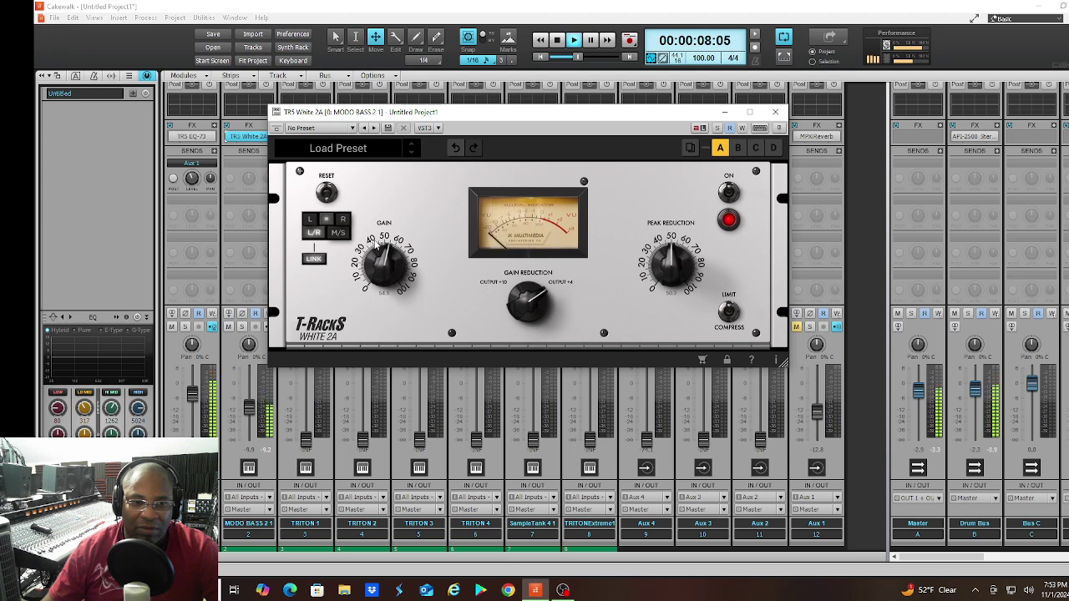
Fine-tune the bass White 2A's gain to about 46 and peak reduction to about 47 during playback, then close the plug-in
{"action": "left_click_drag", "start_coordinate": [376, 261], "coordinate": [377, 258]}
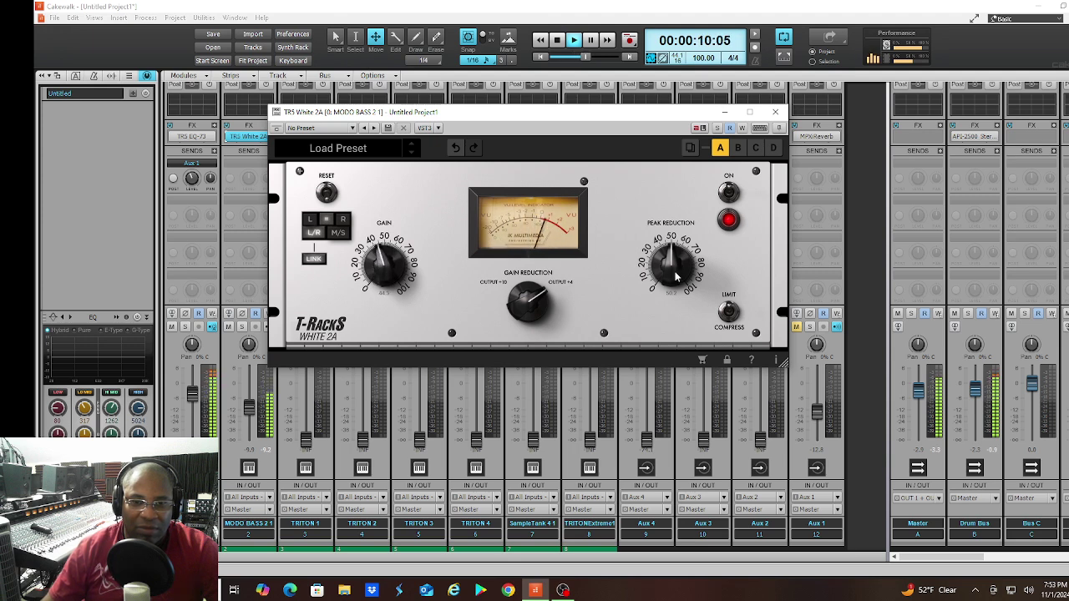
{"action": "left_click_drag", "start_coordinate": [673, 275], "coordinate": [655, 303]}
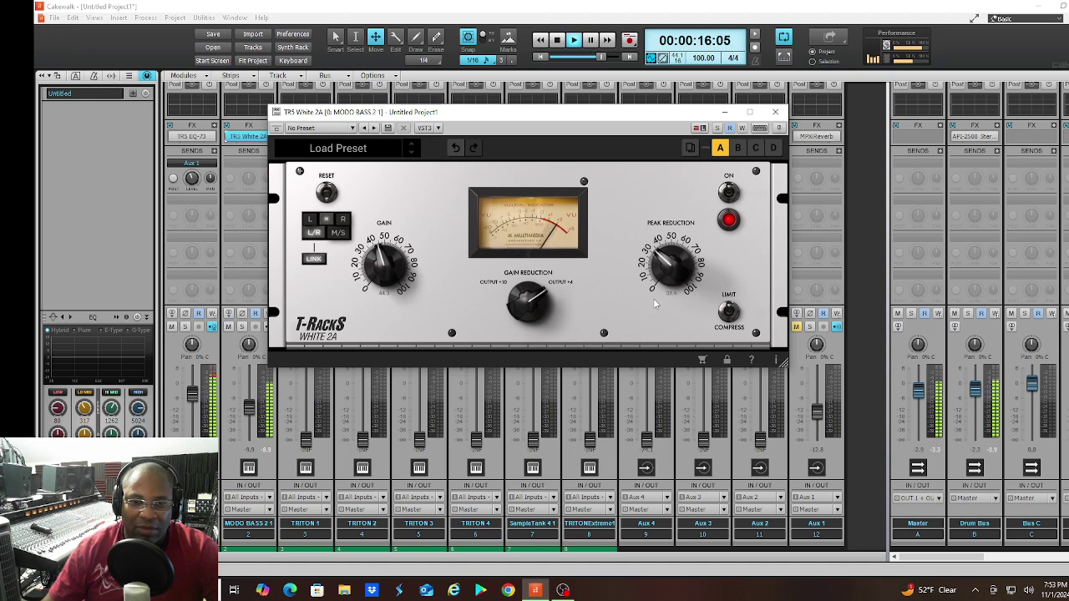
{"action": "left_click_drag", "start_coordinate": [655, 303], "coordinate": [650, 277]}
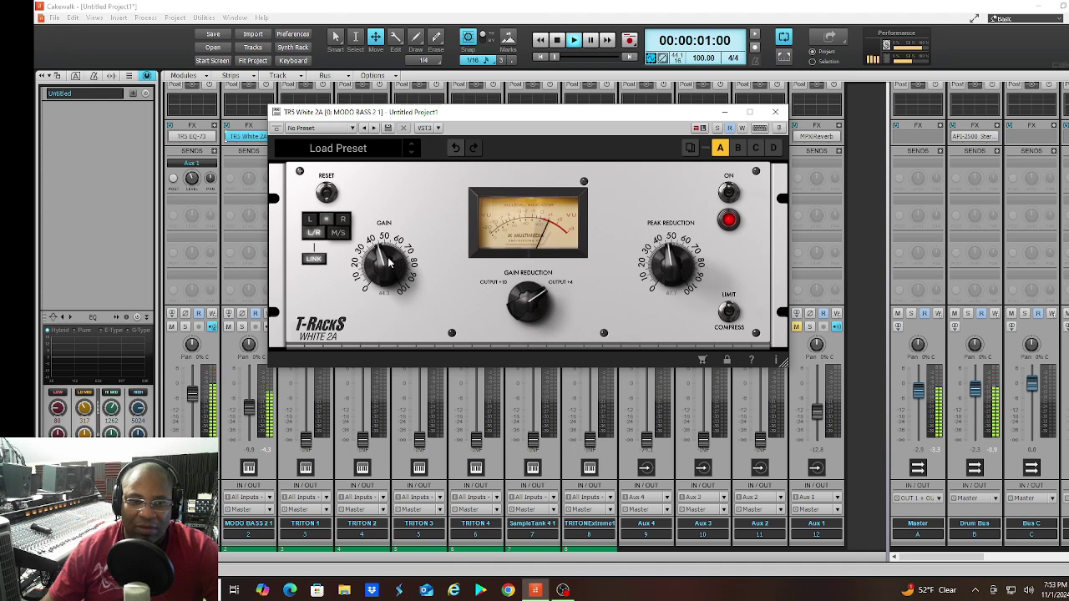
{"action": "left_click_drag", "start_coordinate": [396, 266], "coordinate": [380, 255]}
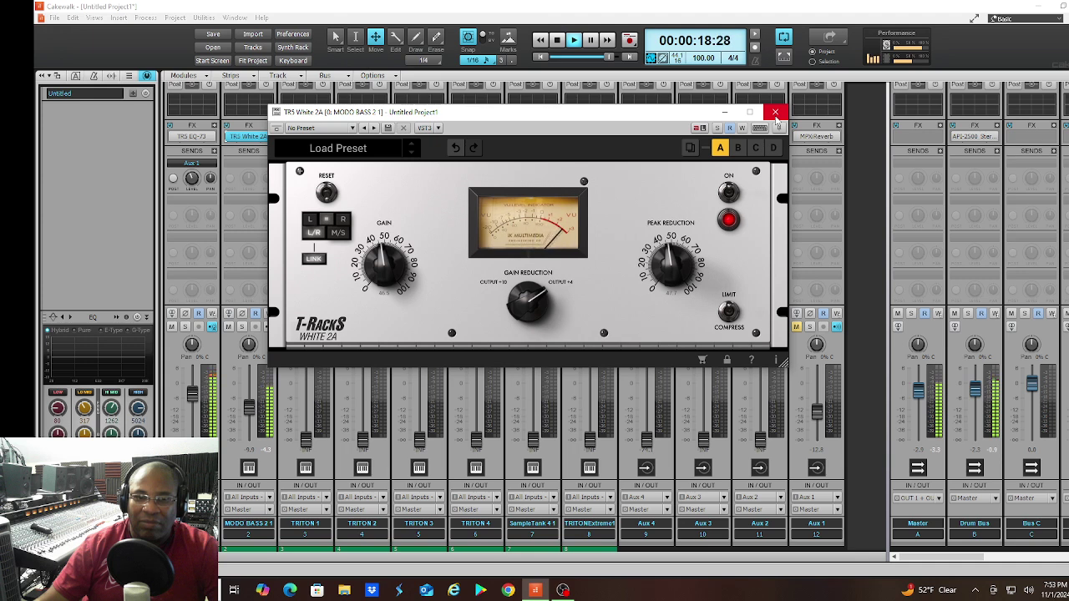
{"action": "left_click", "coordinate": [776, 114]}
Reopen the bass White 2A, compare the mix with the compressor off and on, close it and stop playback
{"action": "double_click", "coordinate": [233, 137]}
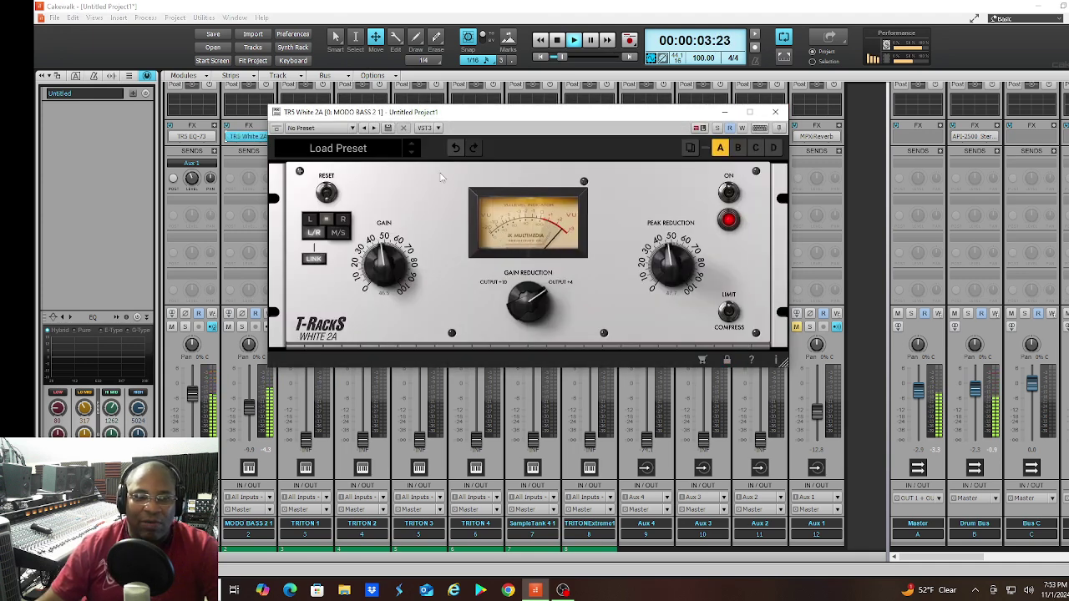
{"action": "left_click", "coordinate": [730, 194]}
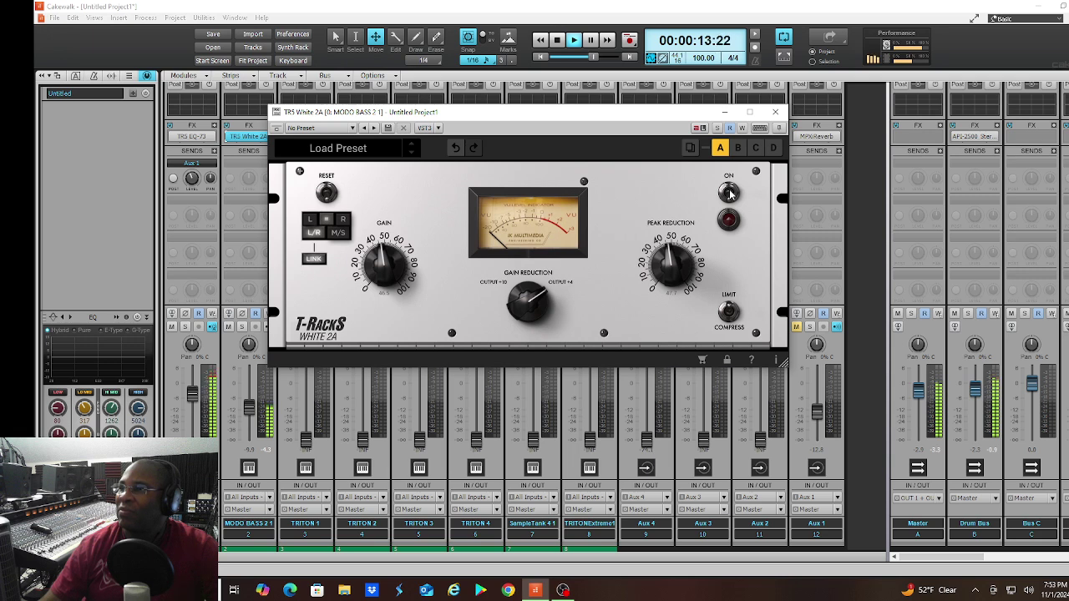
{"action": "left_click", "coordinate": [730, 193]}
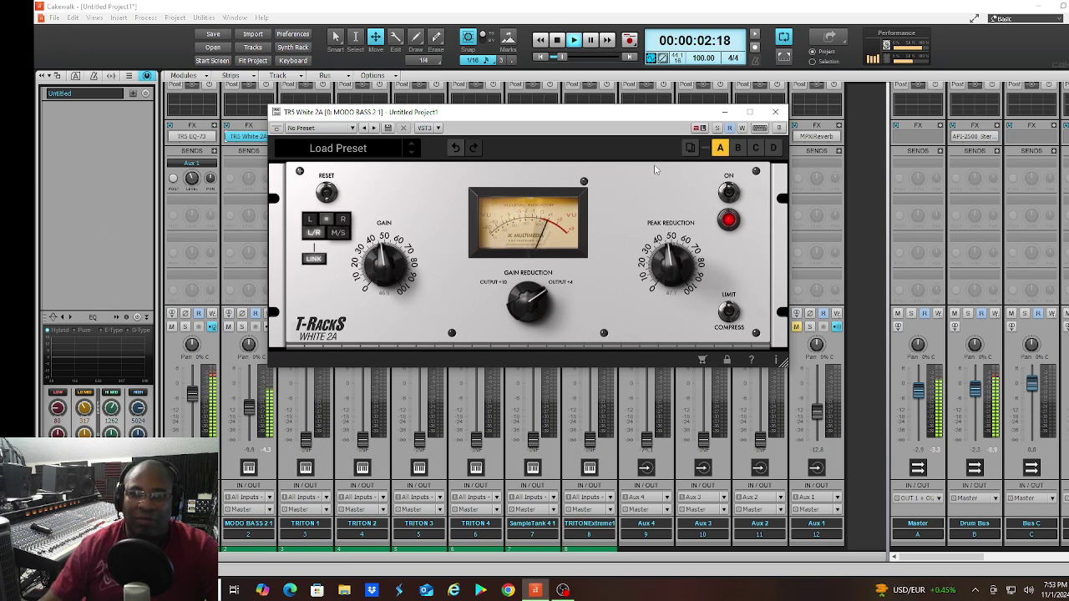
{"action": "left_click", "coordinate": [775, 111]}
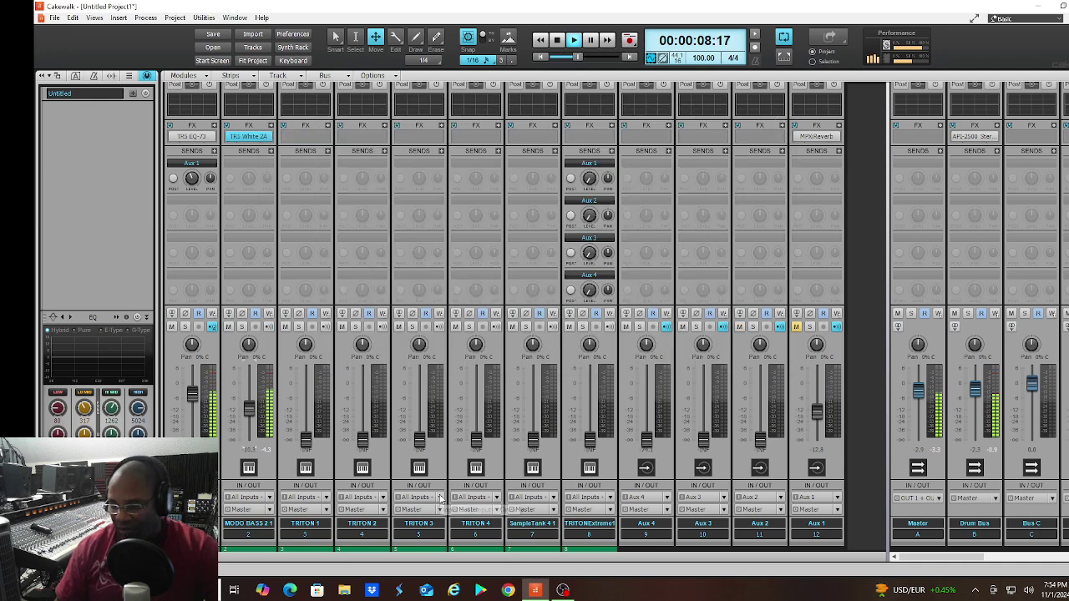
{"action": "key", "text": "space"}
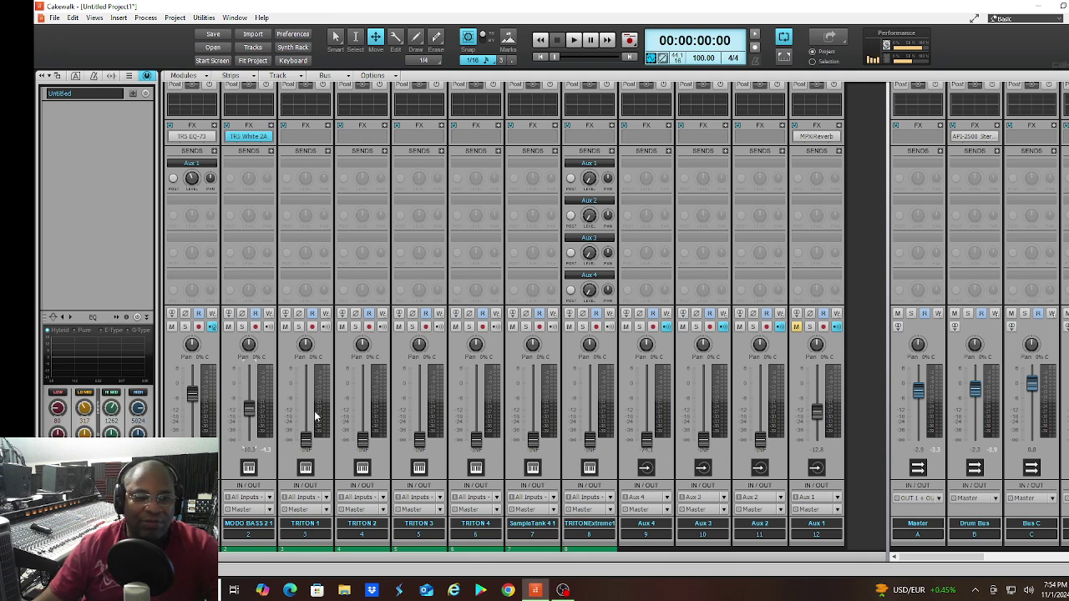
Raise the TRITON 1 fader to about -1.1 dB while auditioning the mix, and stop playback
{"action": "left_click_drag", "start_coordinate": [306, 442], "coordinate": [307, 406]}
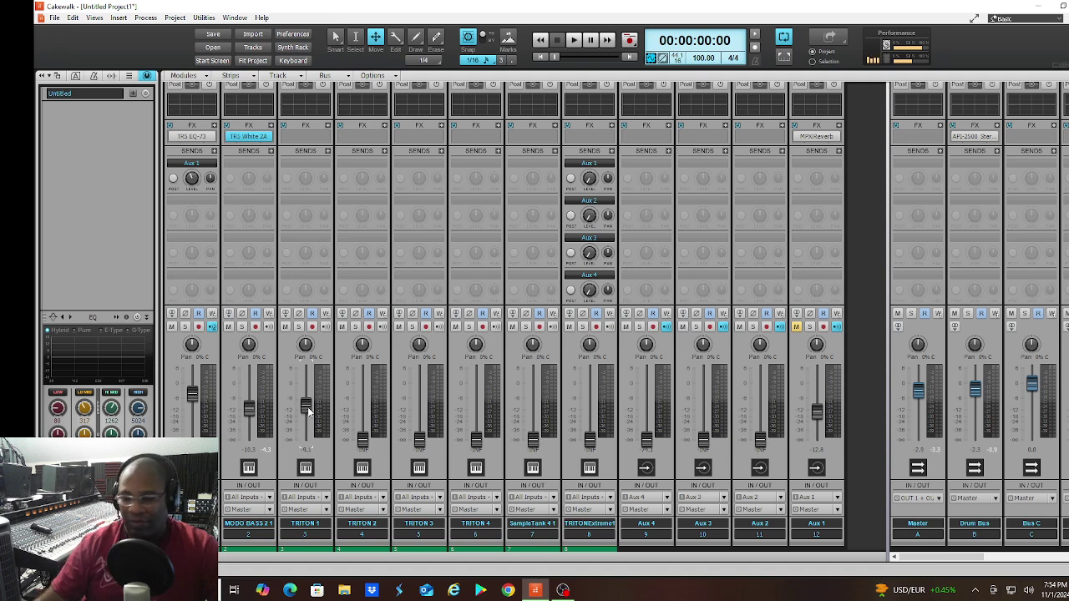
{"action": "key", "text": "space"}
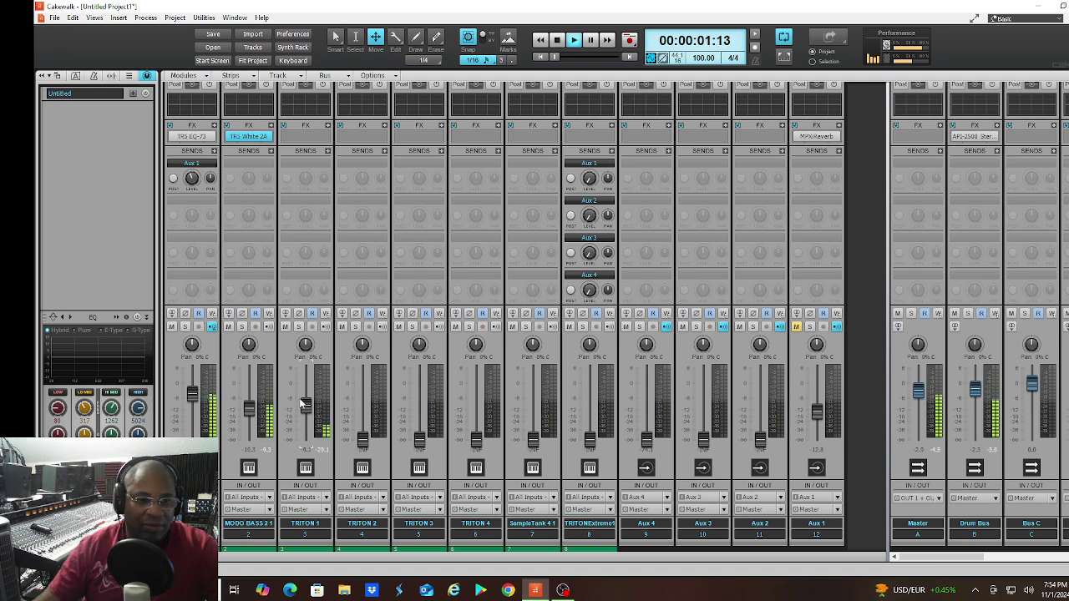
{"action": "left_click_drag", "start_coordinate": [306, 404], "coordinate": [305, 384]}
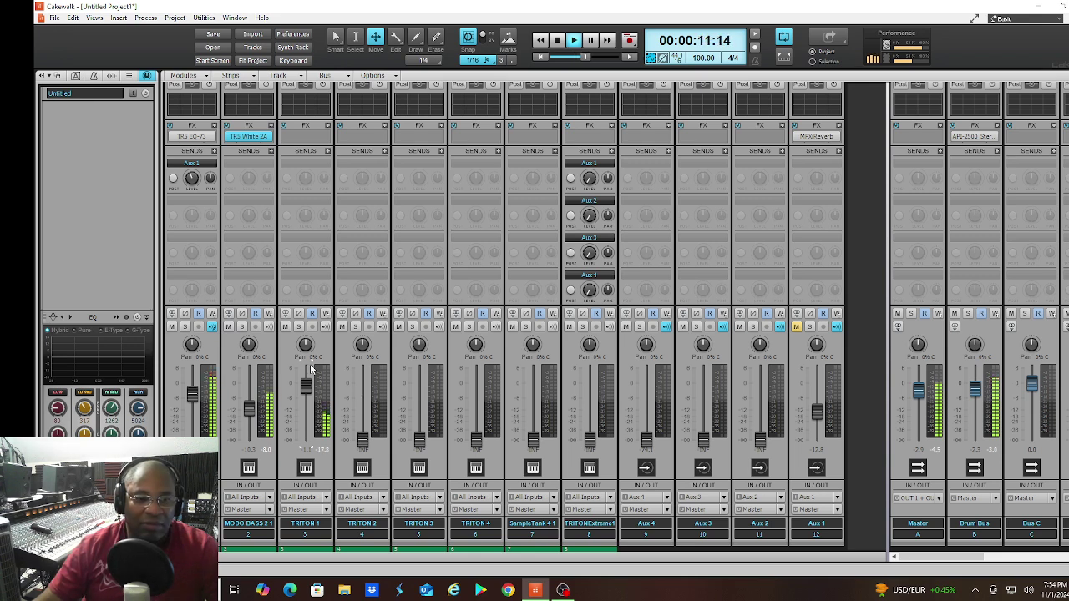
{"action": "mouse_move", "coordinate": [312, 373]}
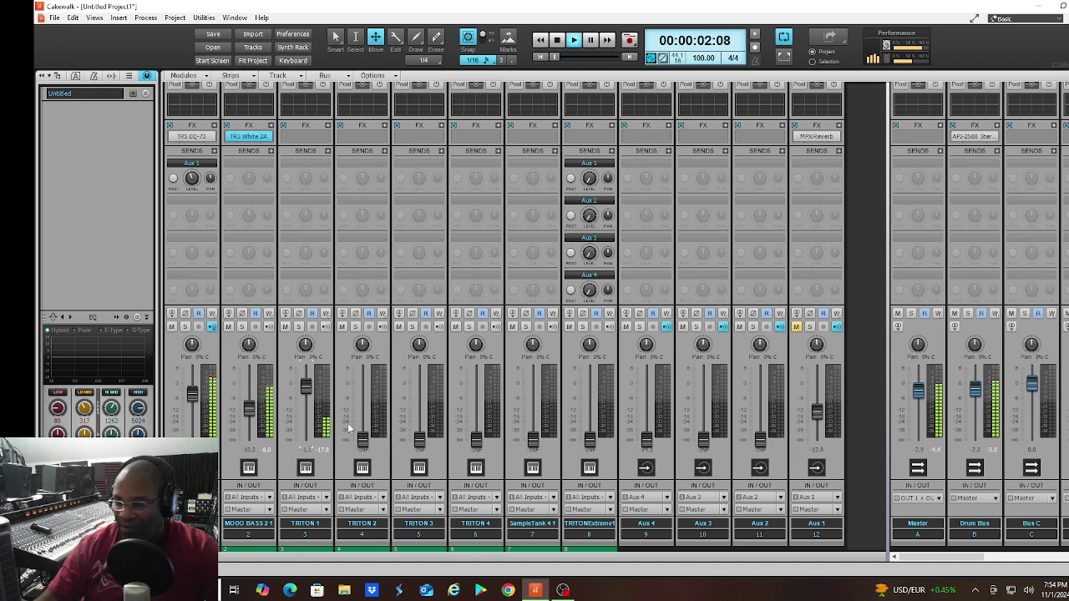
{"action": "key", "text": "space"}
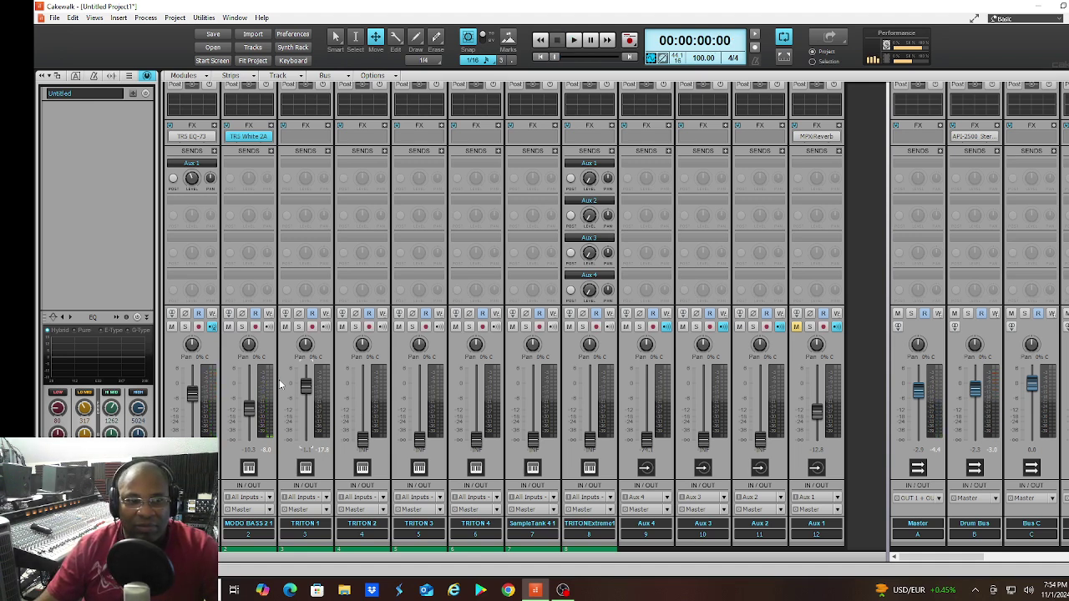
Insert the Maag EQ2 equalizer in the TRITON 1 track's effects rack and move its window clear of that strip
{"action": "right_click", "coordinate": [327, 130]}
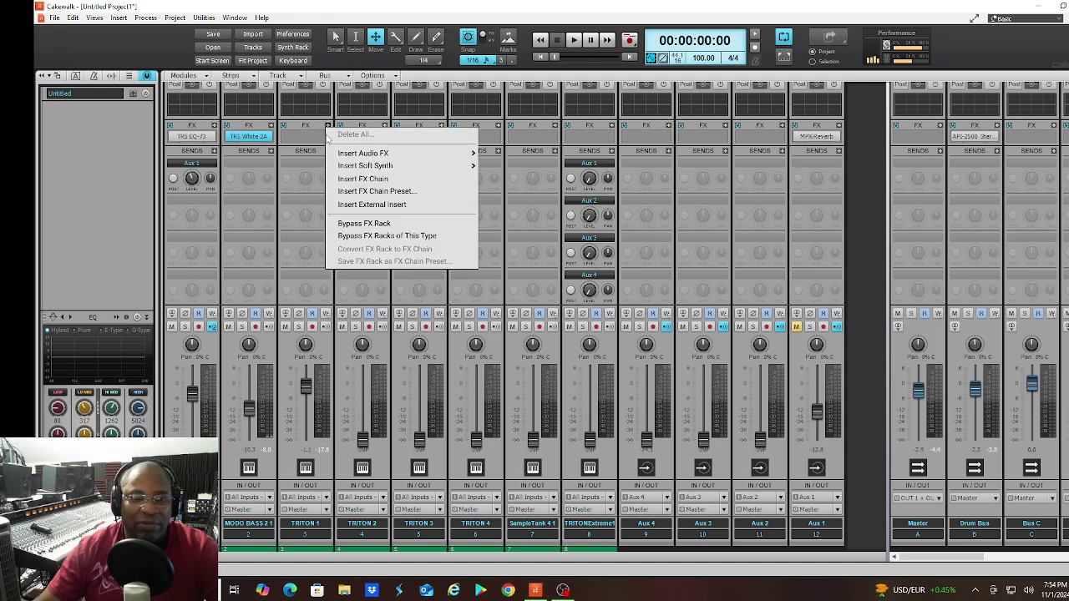
{"action": "mouse_move", "coordinate": [370, 157]}
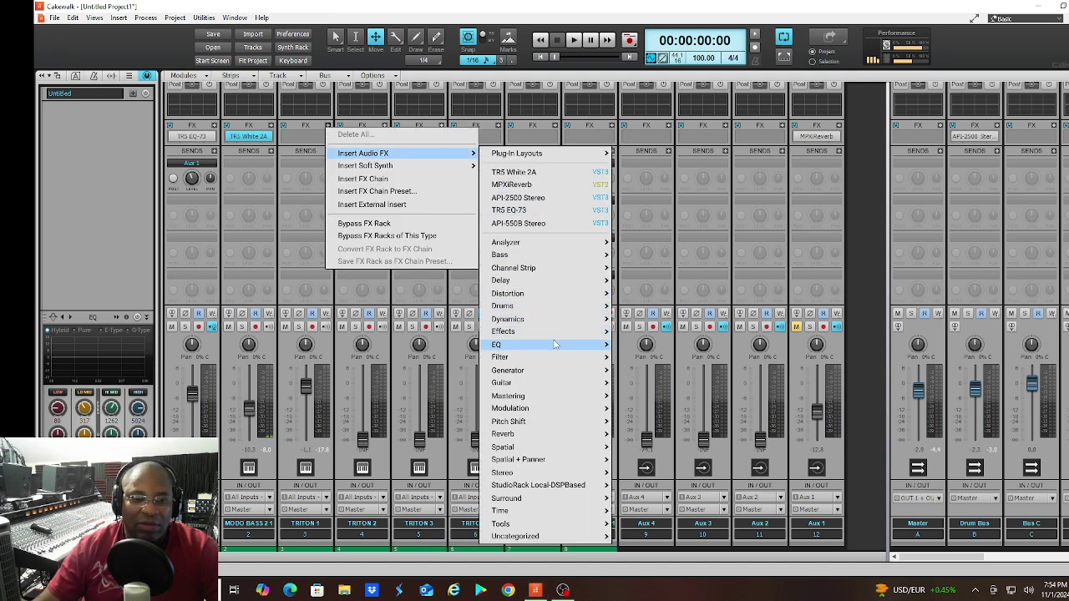
{"action": "mouse_move", "coordinate": [556, 348]}
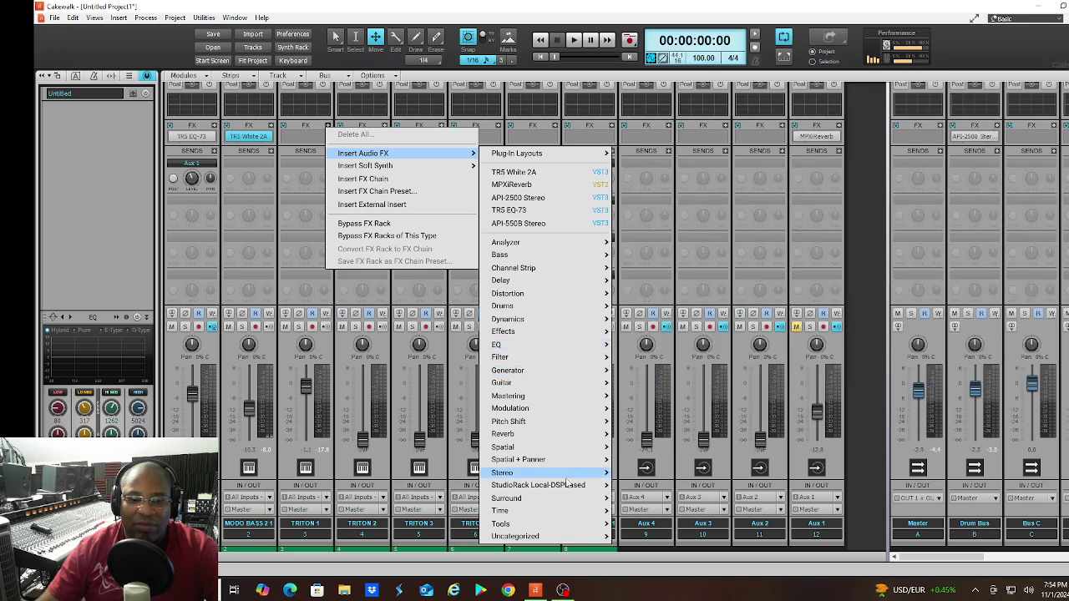
{"action": "mouse_move", "coordinate": [588, 539]}
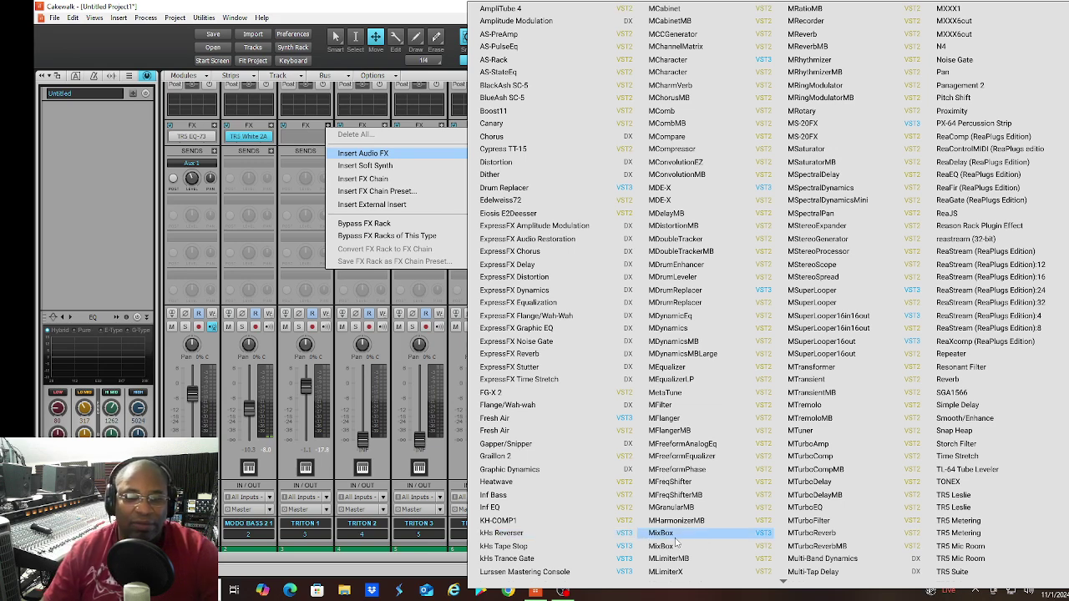
{"action": "mouse_move", "coordinate": [786, 582]}
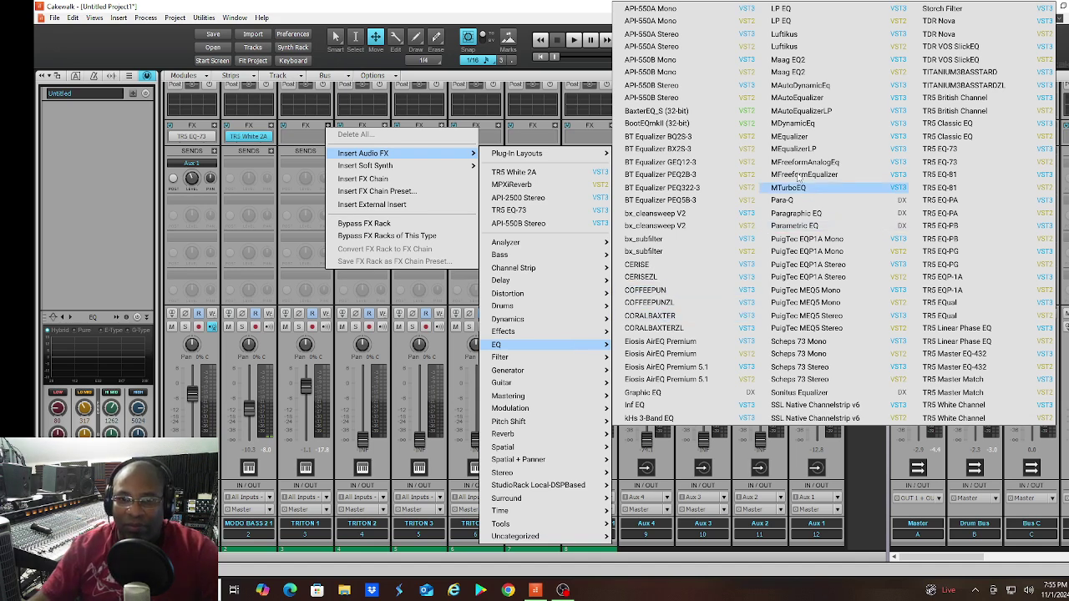
{"action": "left_click", "coordinate": [816, 64]}
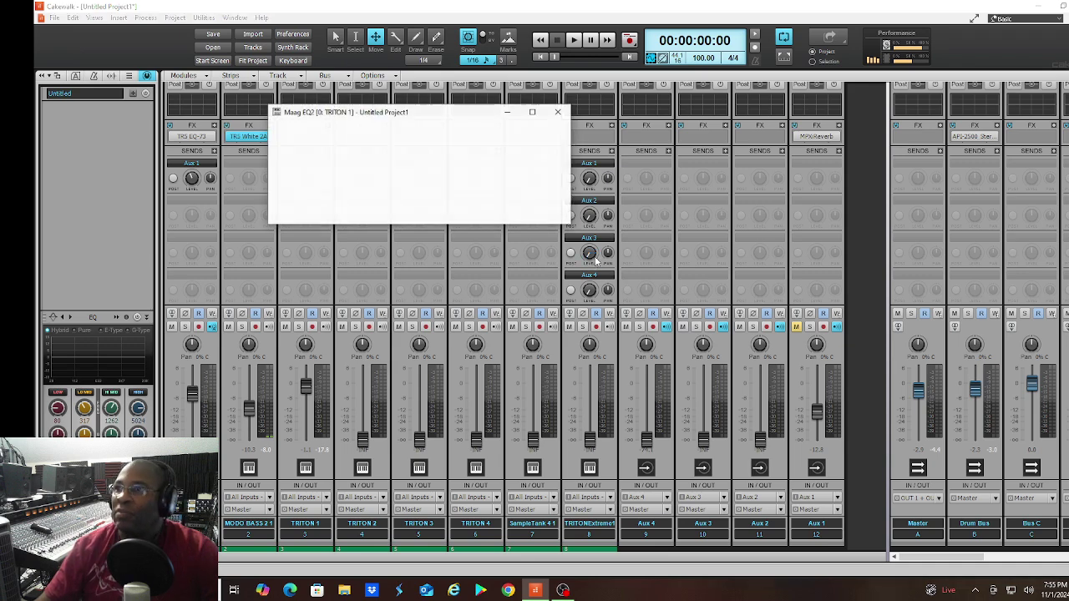
{"action": "left_click_drag", "start_coordinate": [436, 115], "coordinate": [682, 185]}
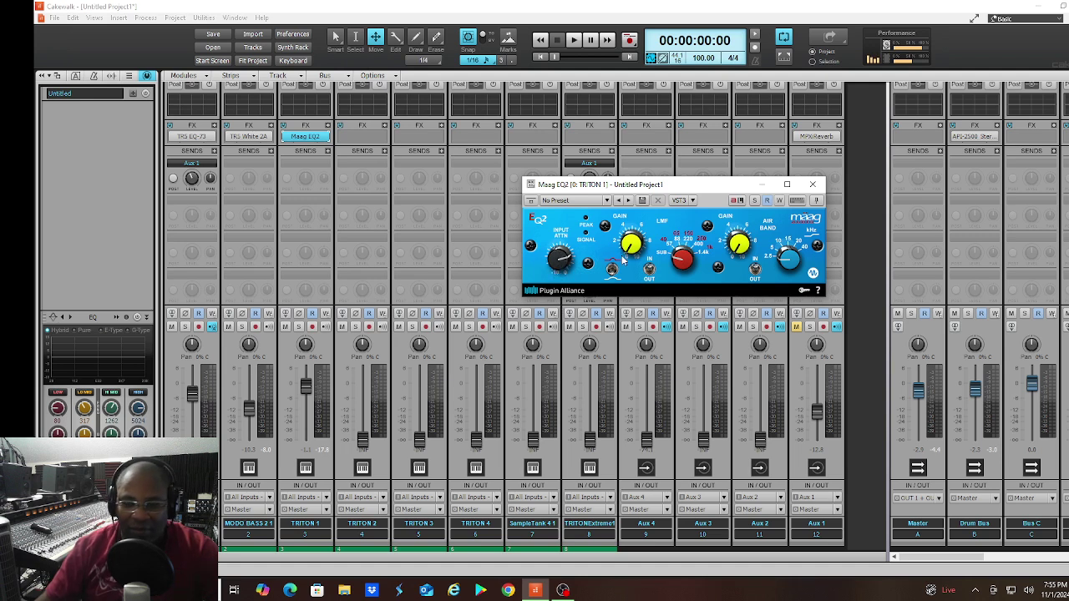
Play the mix and boost the Maag EQ2's air band gain to 6.0, also raising its LMF gain and frequency
{"action": "key", "text": "space"}
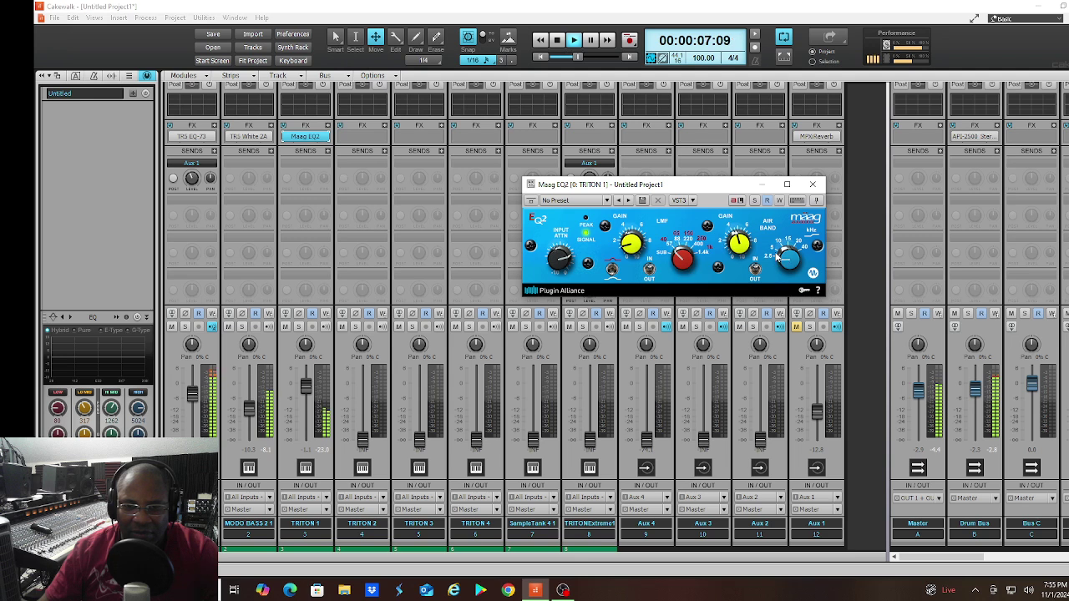
{"action": "left_click_drag", "start_coordinate": [783, 206], "coordinate": [733, 230]}
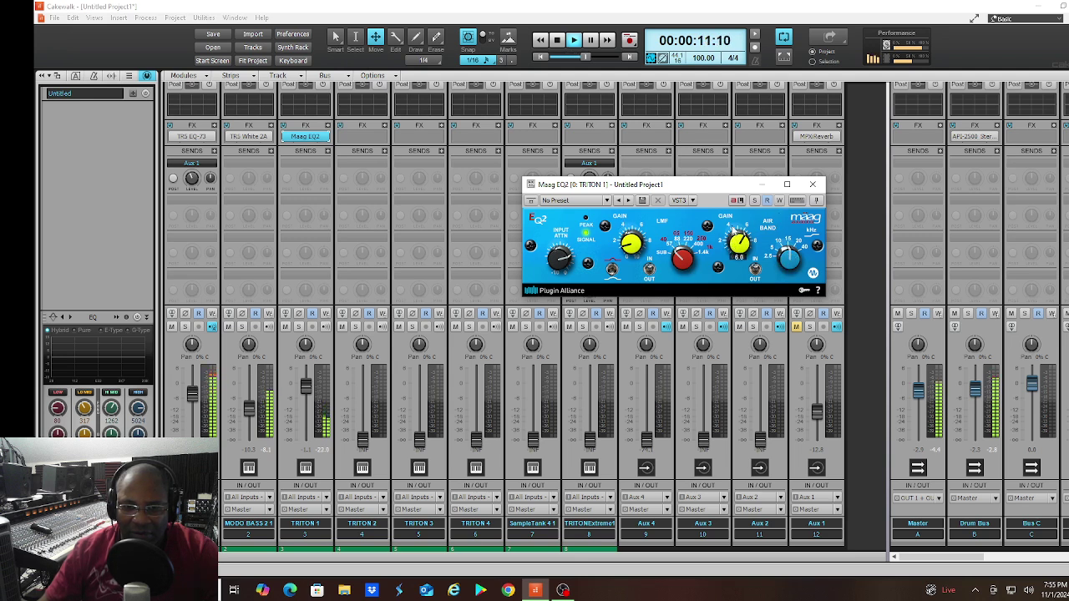
{"action": "left_click_drag", "start_coordinate": [677, 263], "coordinate": [629, 214]}
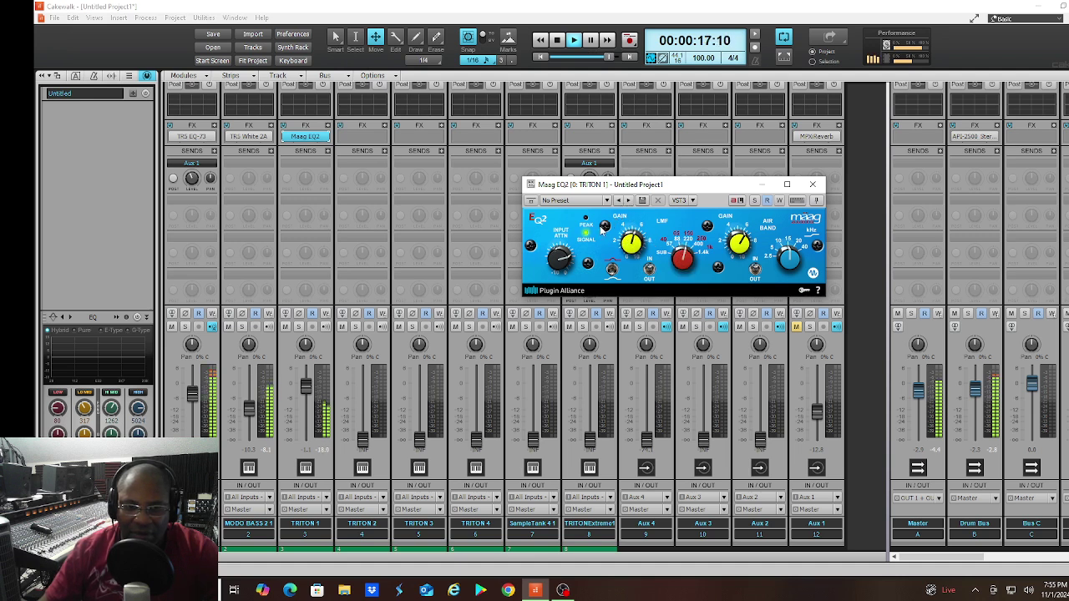
Reduce the Maag EQ2's input attenuator setting, refine its LMF and air band controls by ear, and close the plug-in
{"action": "left_click_drag", "start_coordinate": [561, 261], "coordinate": [556, 286]}
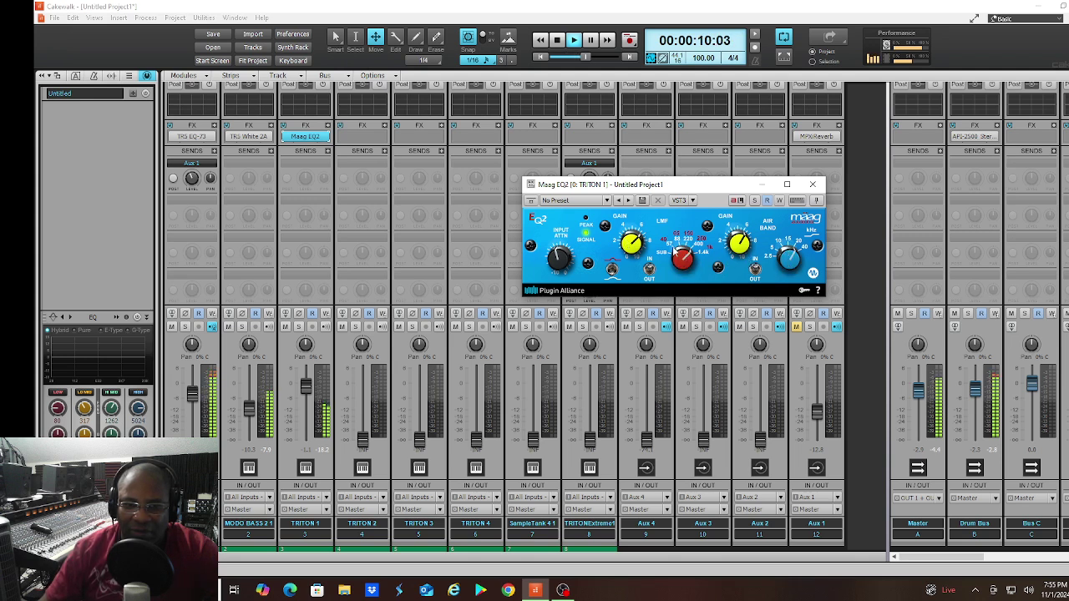
{"action": "mouse_move", "coordinate": [631, 244]}
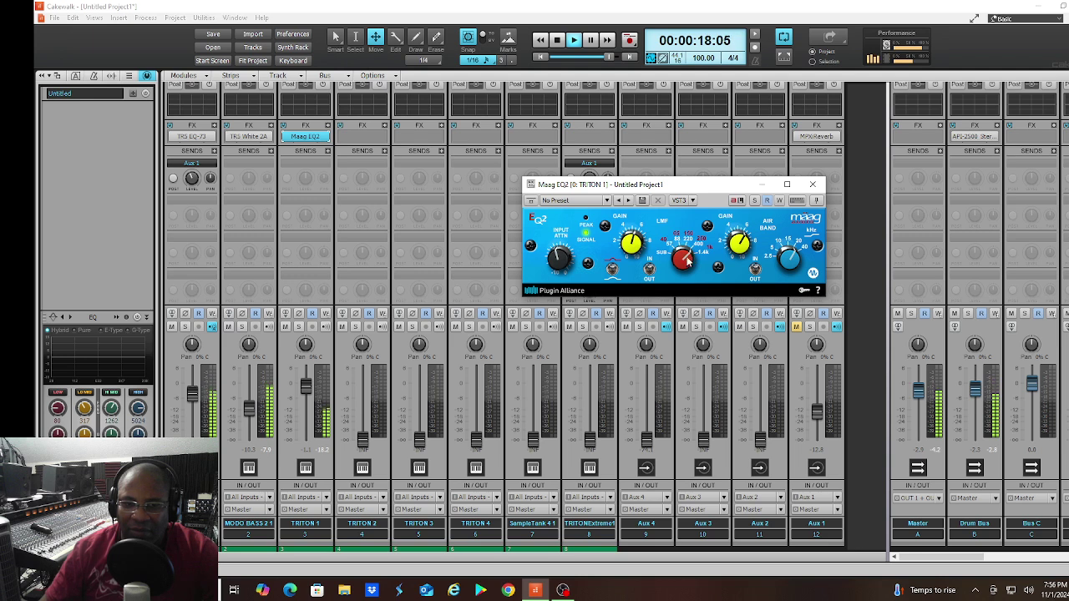
{"action": "mouse_move", "coordinate": [683, 257]}
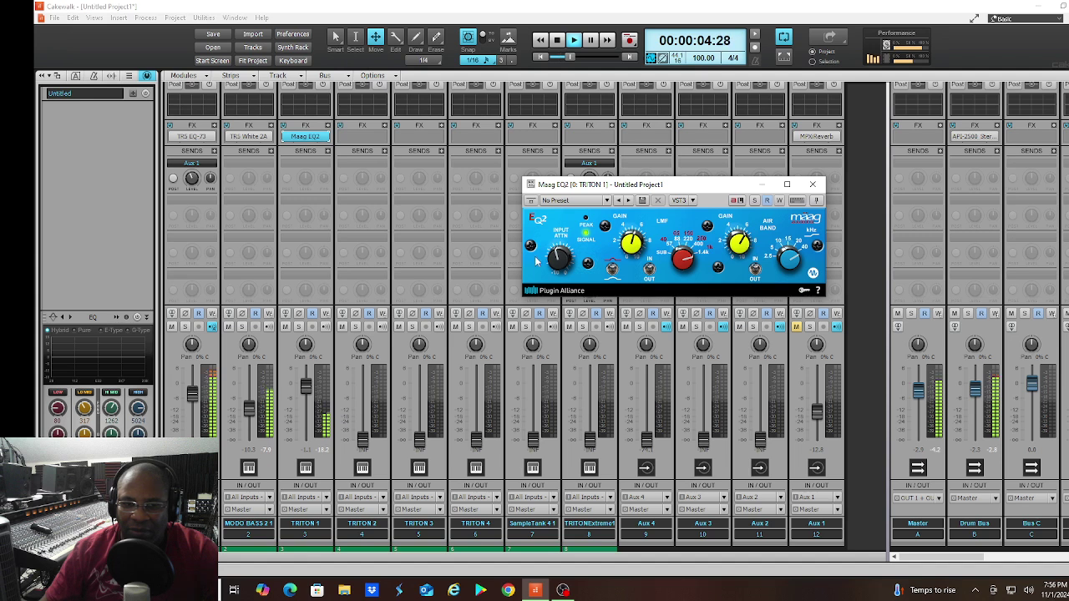
{"action": "mouse_move", "coordinate": [557, 260]}
{"action": "left_mouse_down"}
{"action": "mouse_move", "coordinate": [557, 234]}
{"action": "mouse_move", "coordinate": [571, 259]}
{"action": "left_mouse_up"}
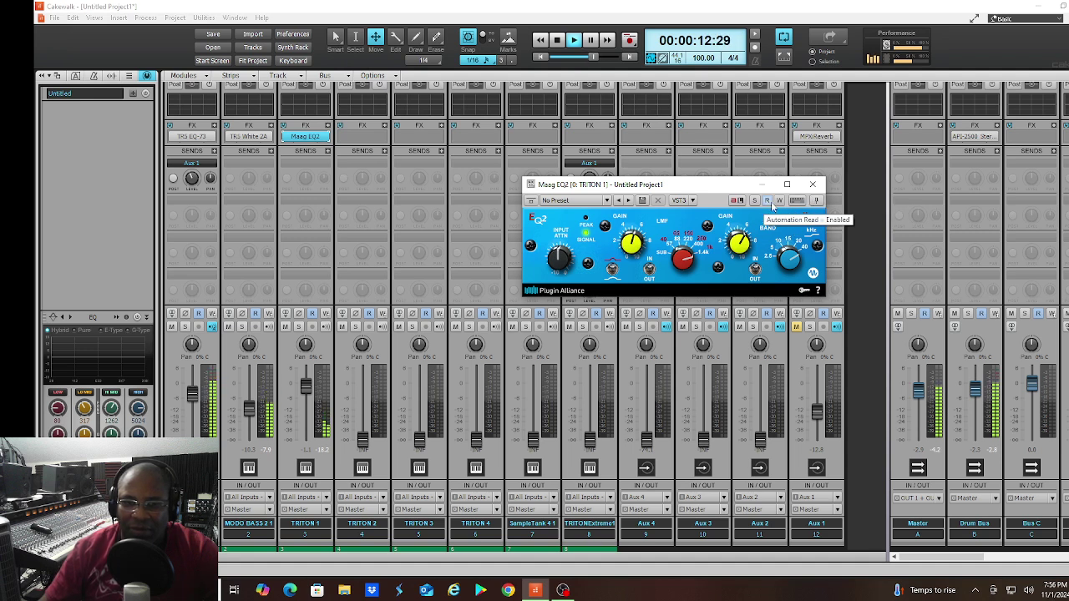
{"action": "left_click", "coordinate": [812, 183]}
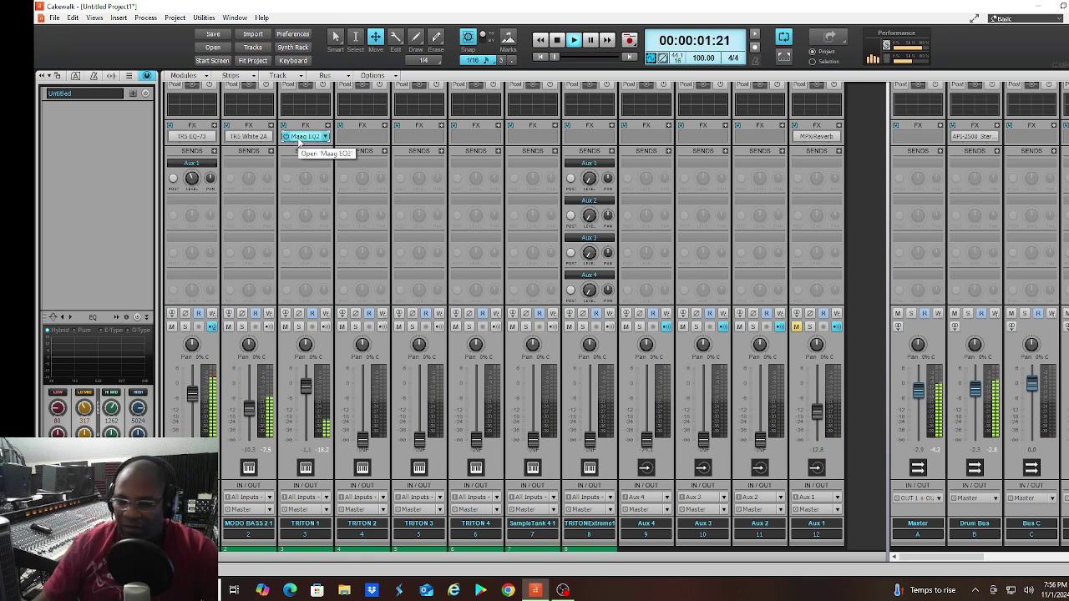
Stop playback and delete the Maag EQ2 from the TRITON 1 track's effects rack
{"action": "key", "text": "space"}
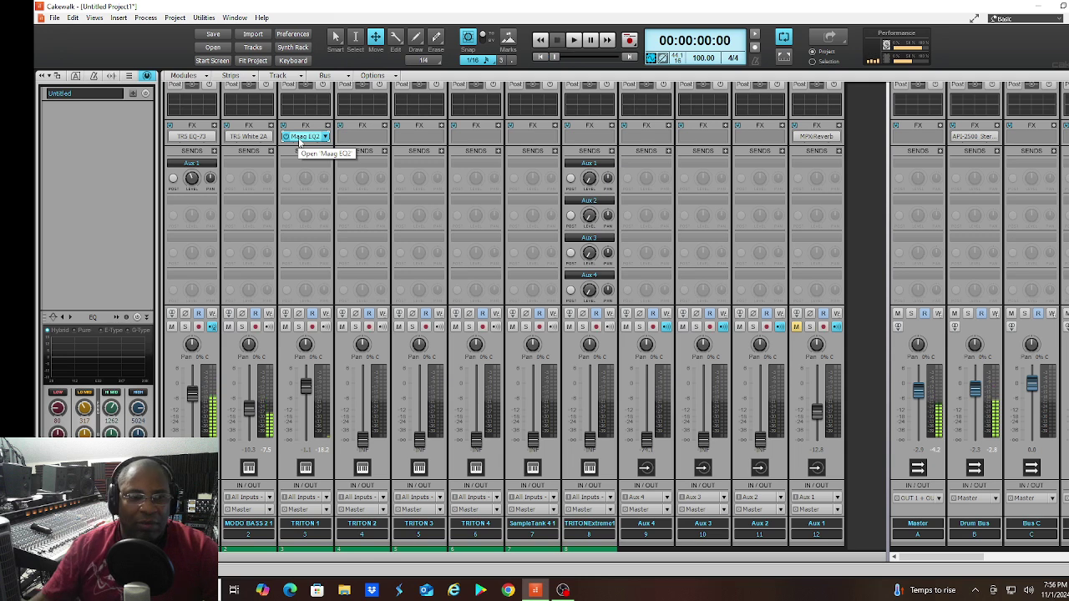
{"action": "right_click", "coordinate": [299, 141]}
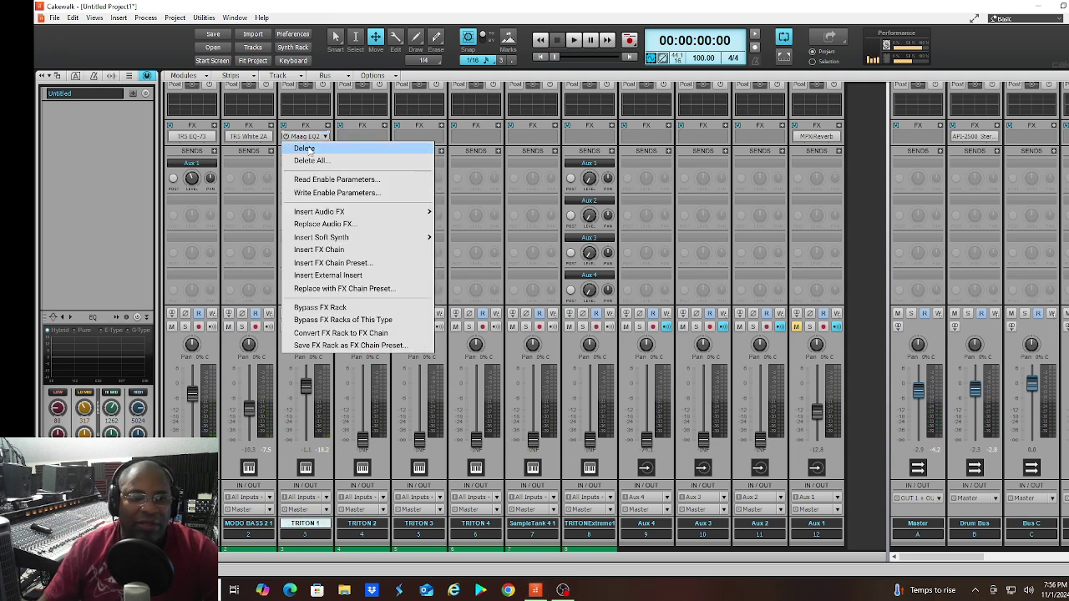
{"action": "left_click", "coordinate": [305, 149]}
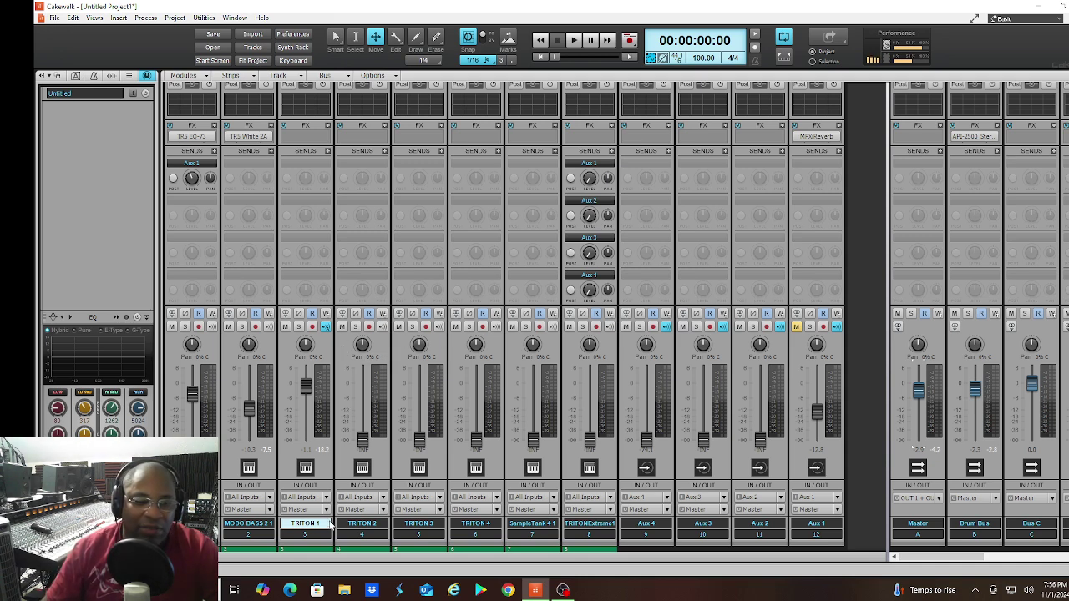
Look through the uncategorized audio effects available for the TRITON 1 track's effects rack
{"action": "left_click", "coordinate": [328, 128]}
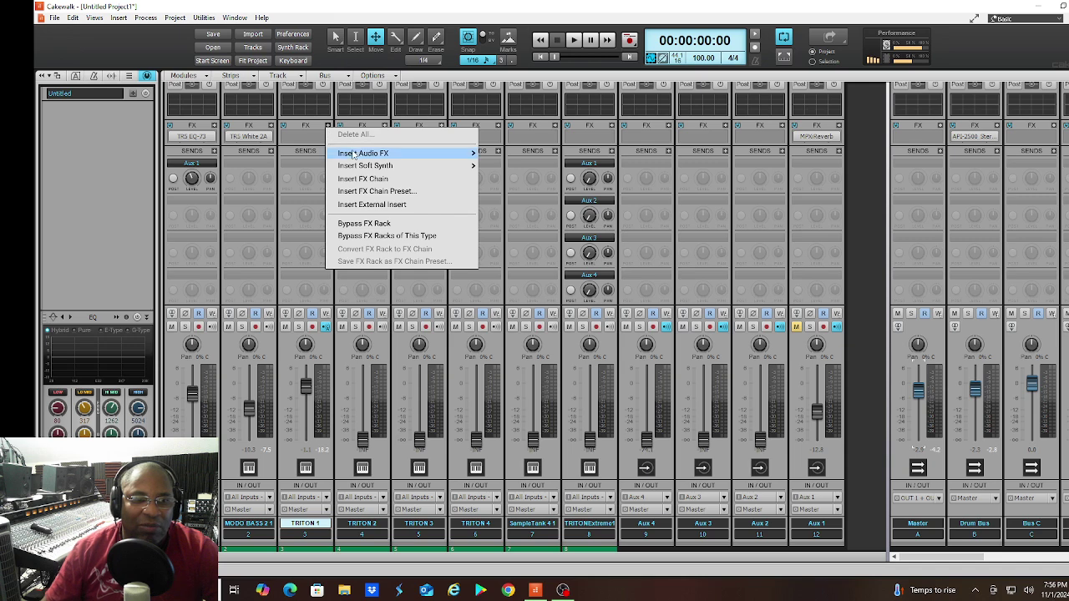
{"action": "mouse_move", "coordinate": [357, 154]}
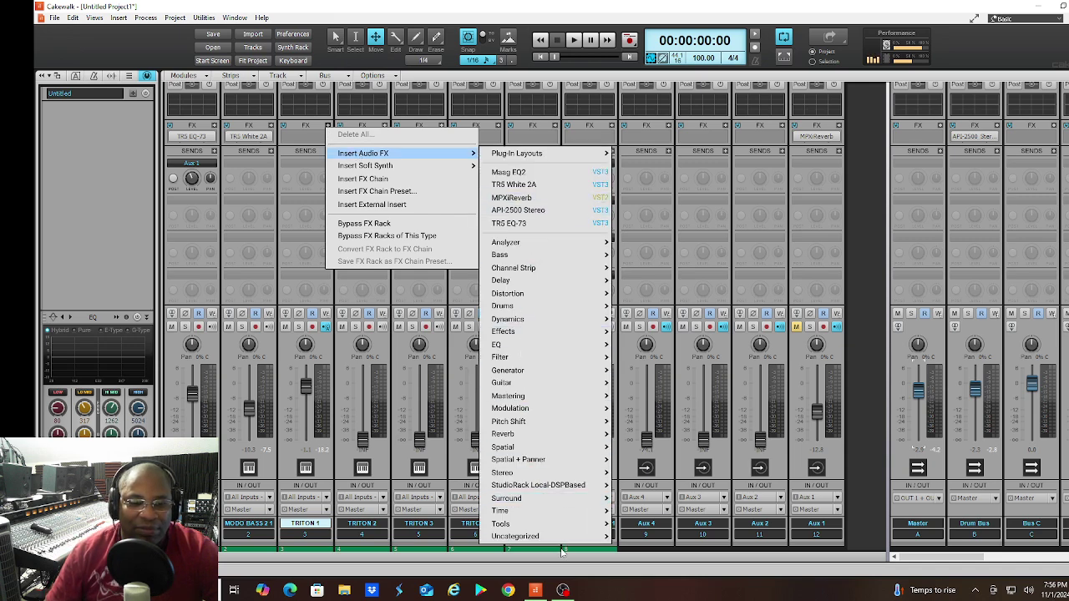
{"action": "mouse_move", "coordinate": [576, 545]}
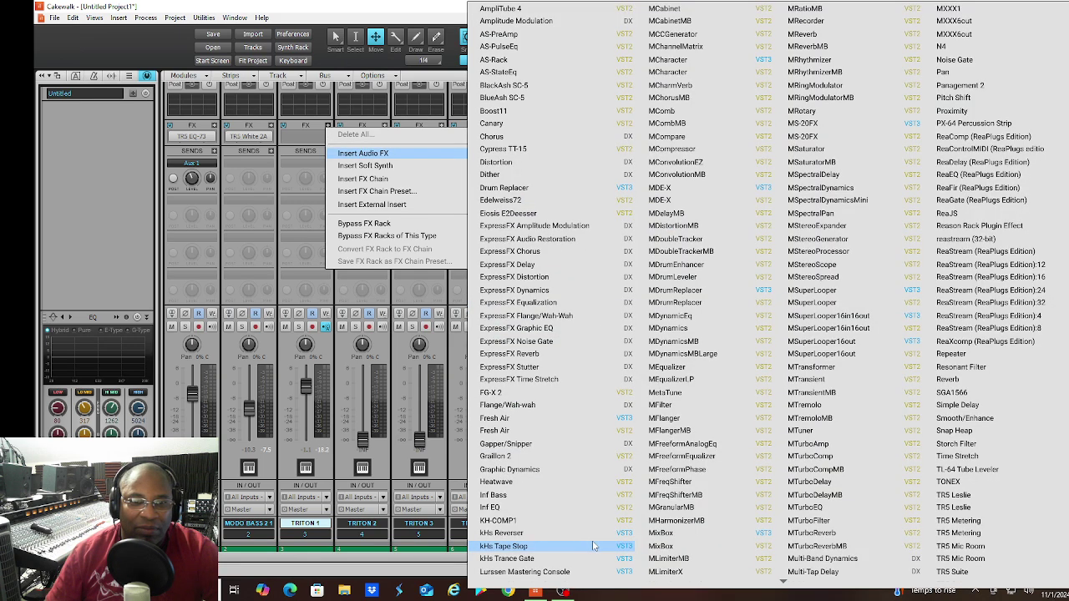
{"action": "mouse_move", "coordinate": [707, 582]}
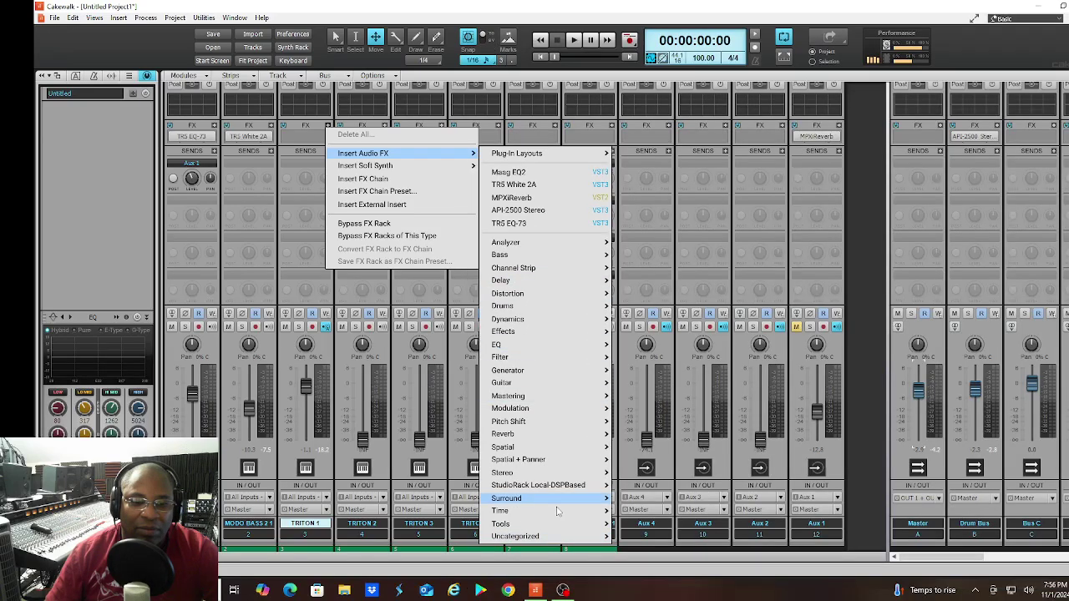
{"action": "mouse_move", "coordinate": [567, 527]}
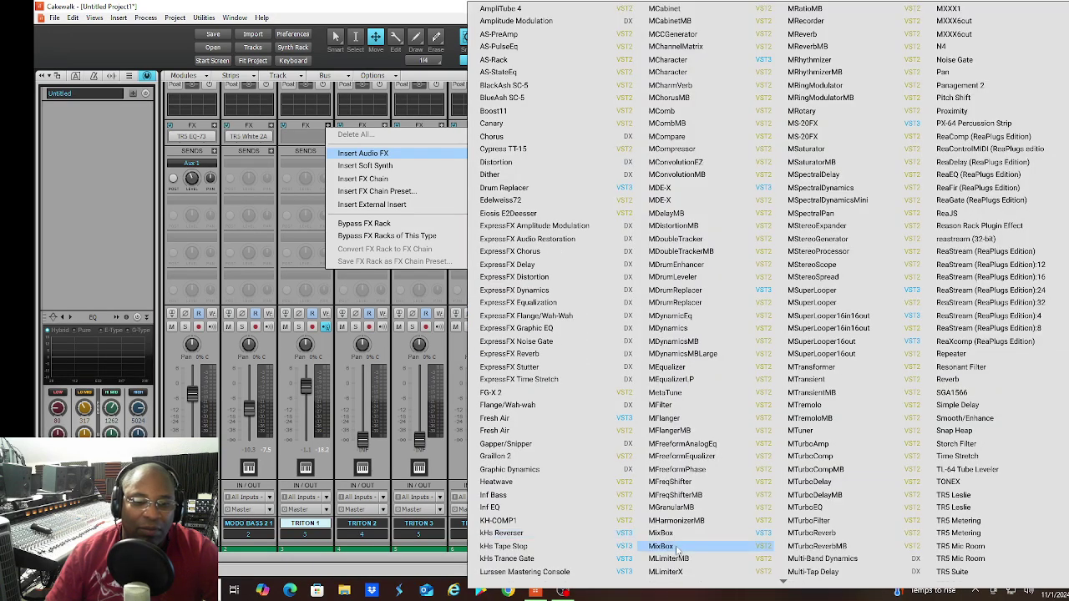
{"action": "scroll", "coordinate": [677, 548], "scroll_direction": "down", "scroll_amount": 4}
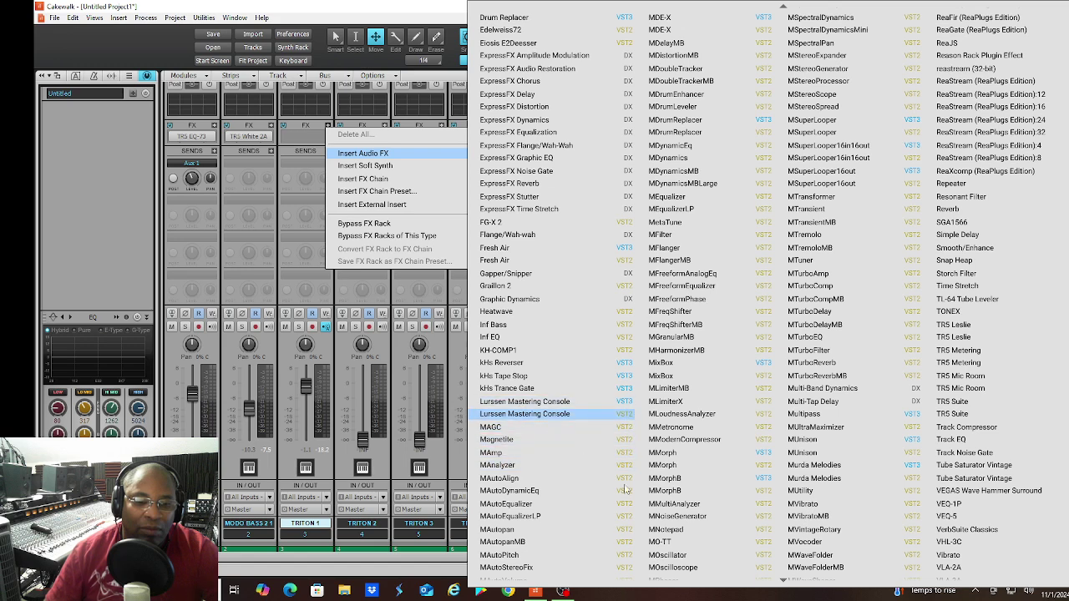
{"action": "scroll", "coordinate": [784, 567], "scroll_direction": "down", "scroll_amount": 2}
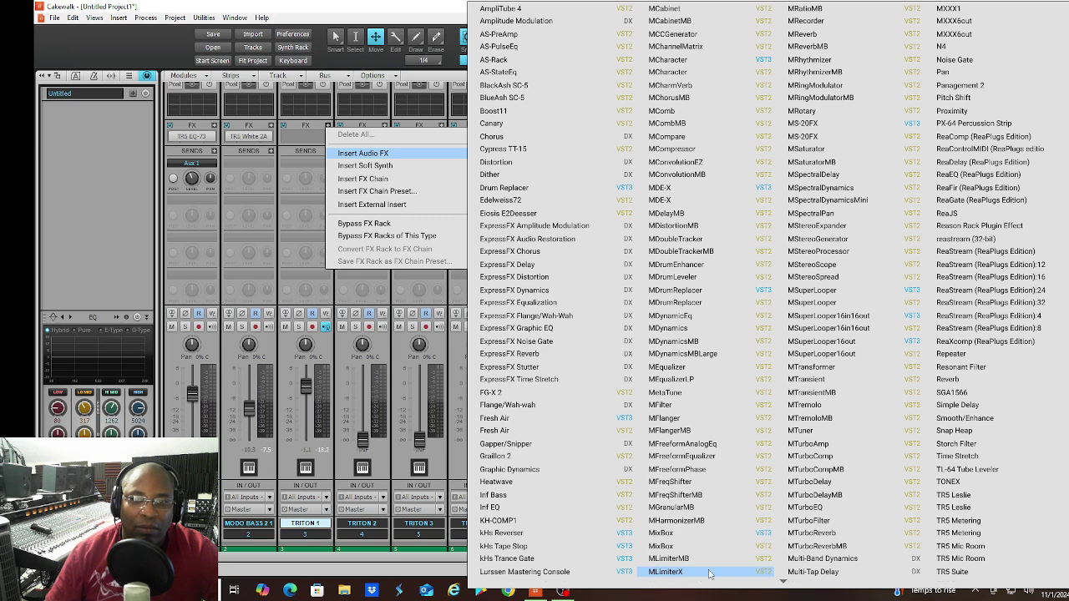
{"action": "mouse_move", "coordinate": [799, 584]}
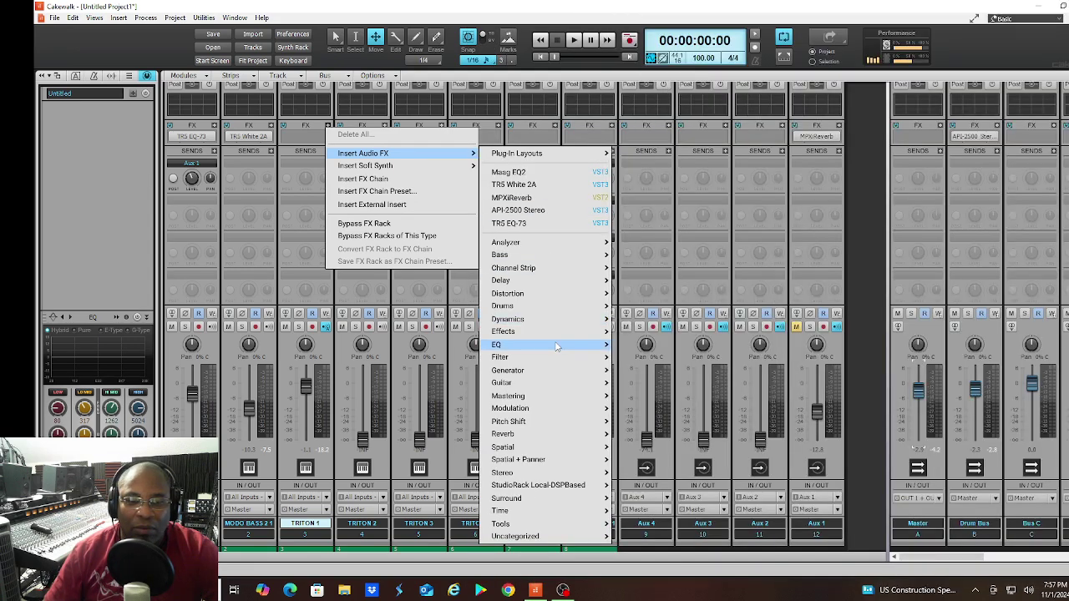
Insert the Luftikus VST3 equalizer in the TRITON 1 track's effects rack
{"action": "mouse_move", "coordinate": [556, 346]}
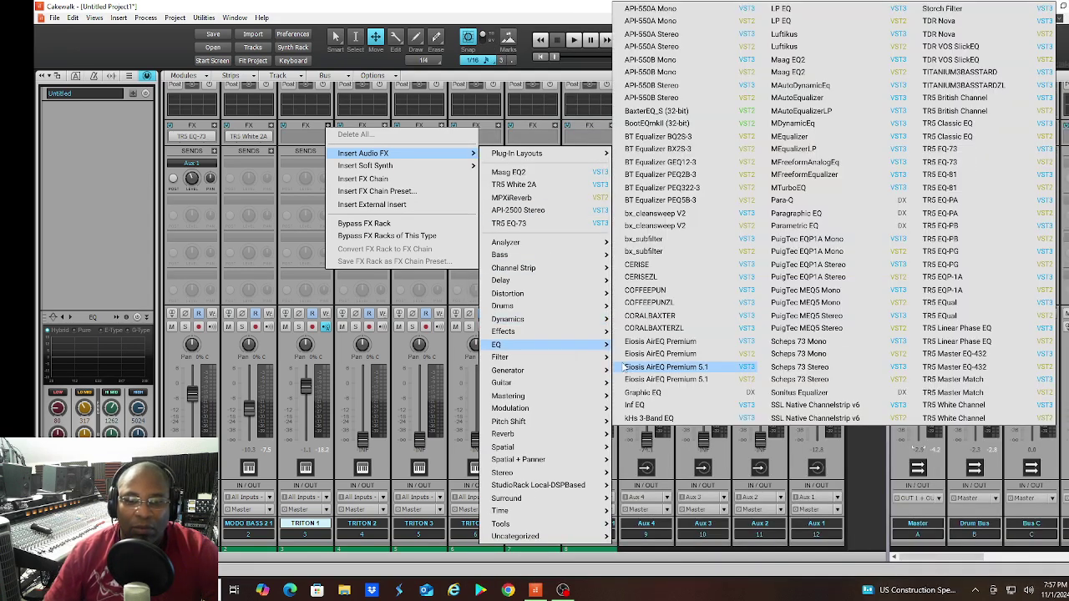
{"action": "mouse_move", "coordinate": [591, 361]}
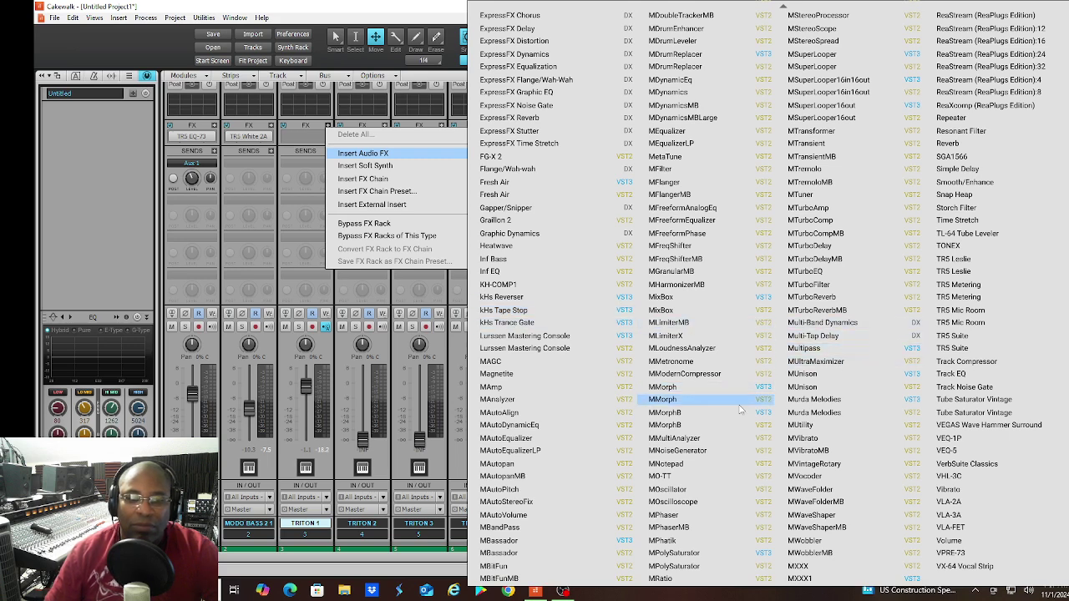
{"action": "left_click", "coordinate": [783, 11]}
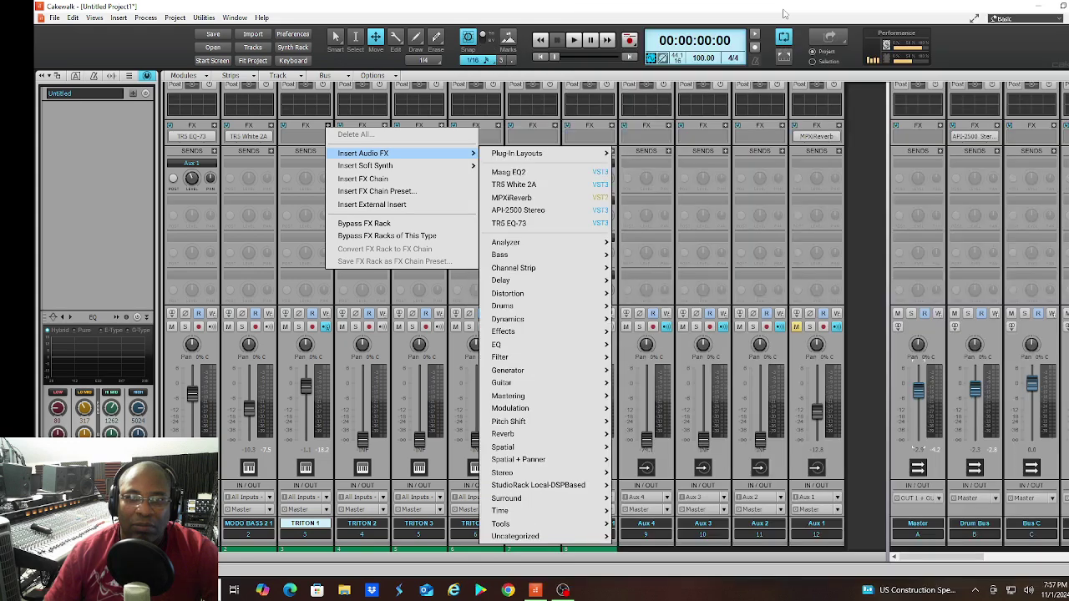
{"action": "mouse_move", "coordinate": [515, 536]}
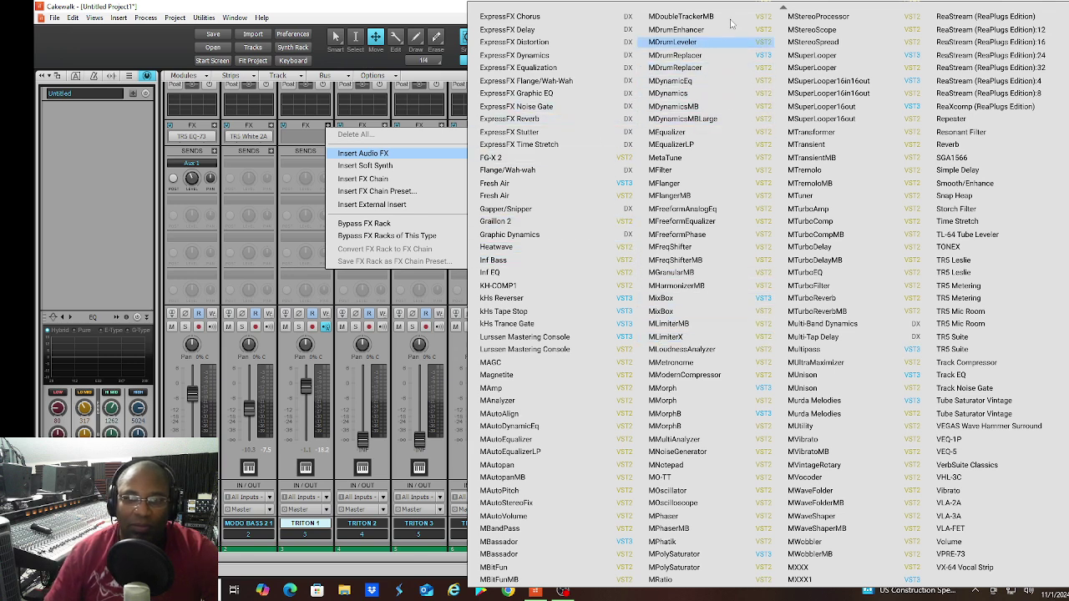
{"action": "key", "text": "Escape"}
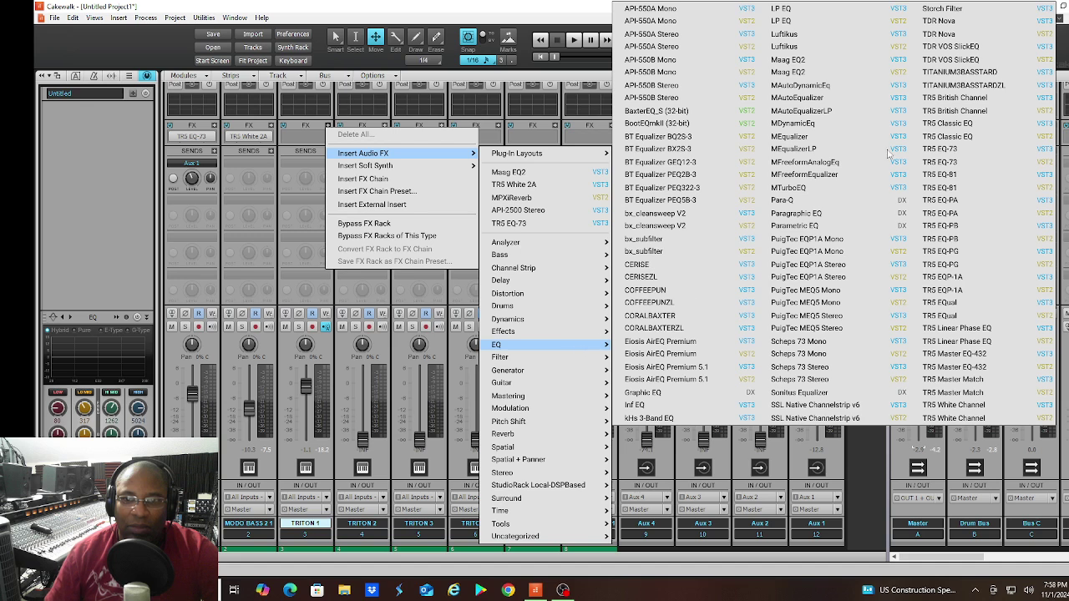
{"action": "left_click", "coordinate": [871, 41]}
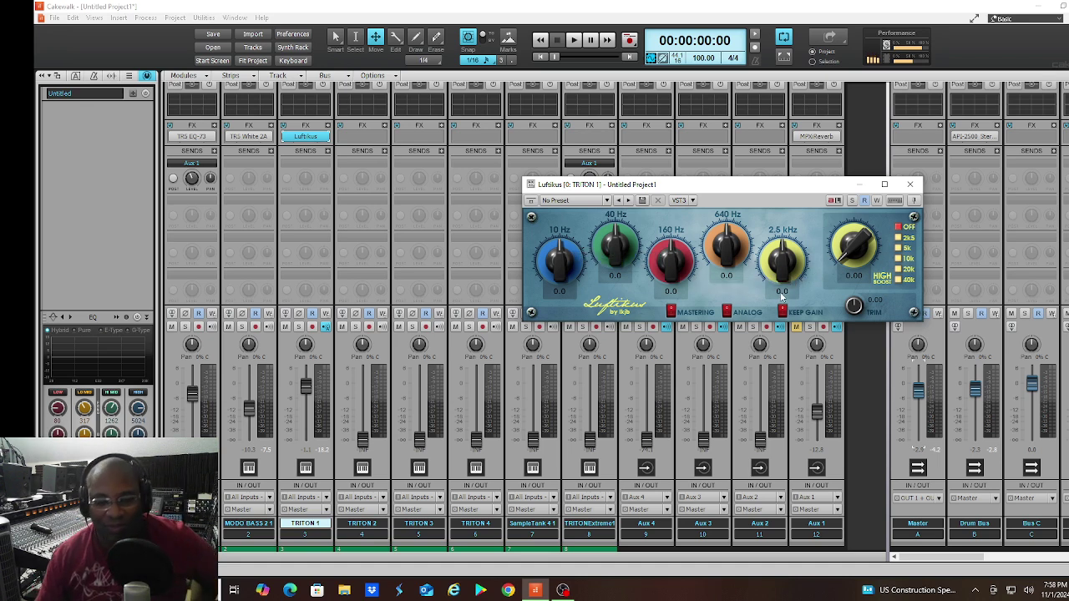
Play the mix and set Luftikus's high boost to 7.85 at 20k, its 2.5 kHz band to 2.2 and 640 Hz band to 1.5
{"action": "key", "text": "space"}
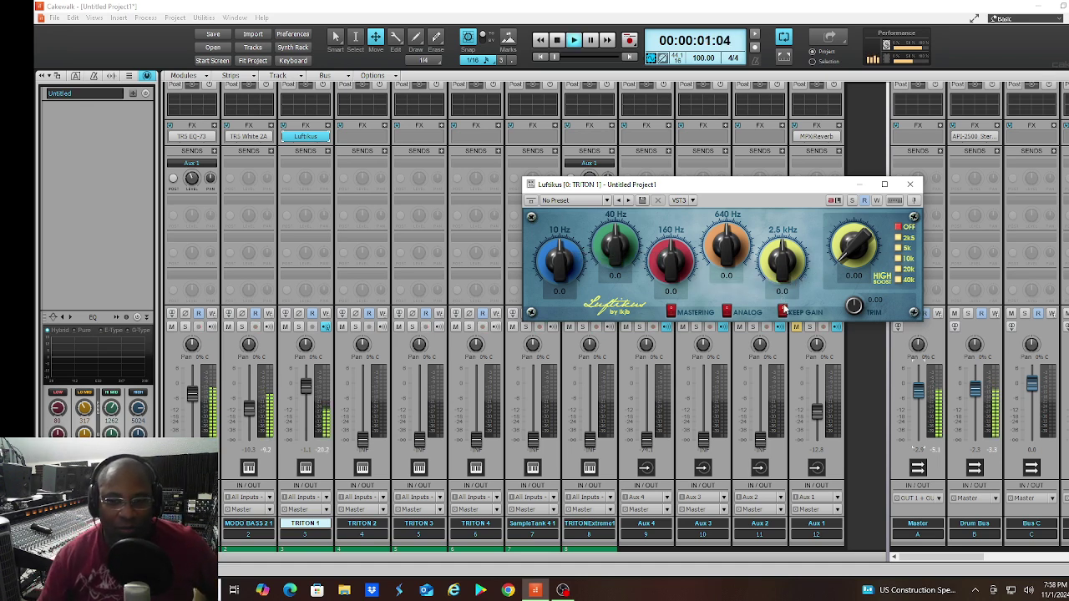
{"action": "left_click", "coordinate": [900, 269]}
{"action": "left_click_drag", "start_coordinate": [846, 253], "coordinate": [845, 231]}
{"action": "left_click_drag", "start_coordinate": [789, 264], "coordinate": [719, 235]}
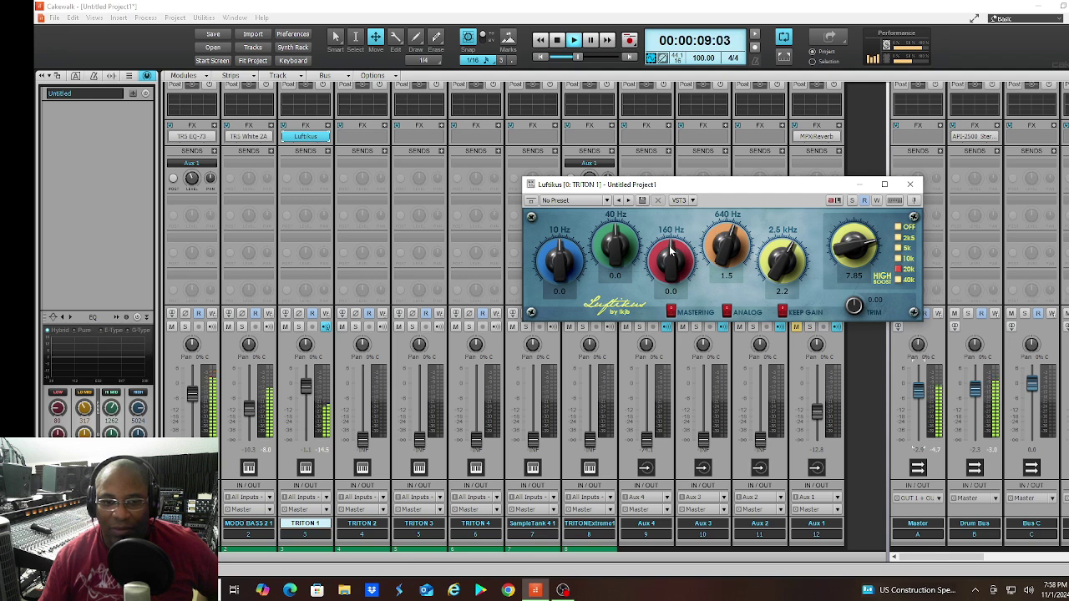
Set Luftikus's 10 Hz band to 1.1, 40 Hz band to 2.4 and 160 Hz band to -0.9
{"action": "mouse_move", "coordinate": [553, 259]}
{"action": "left_mouse_down"}
{"action": "mouse_move", "coordinate": [554, 239]}
{"action": "mouse_move", "coordinate": [561, 277]}
{"action": "left_mouse_up"}
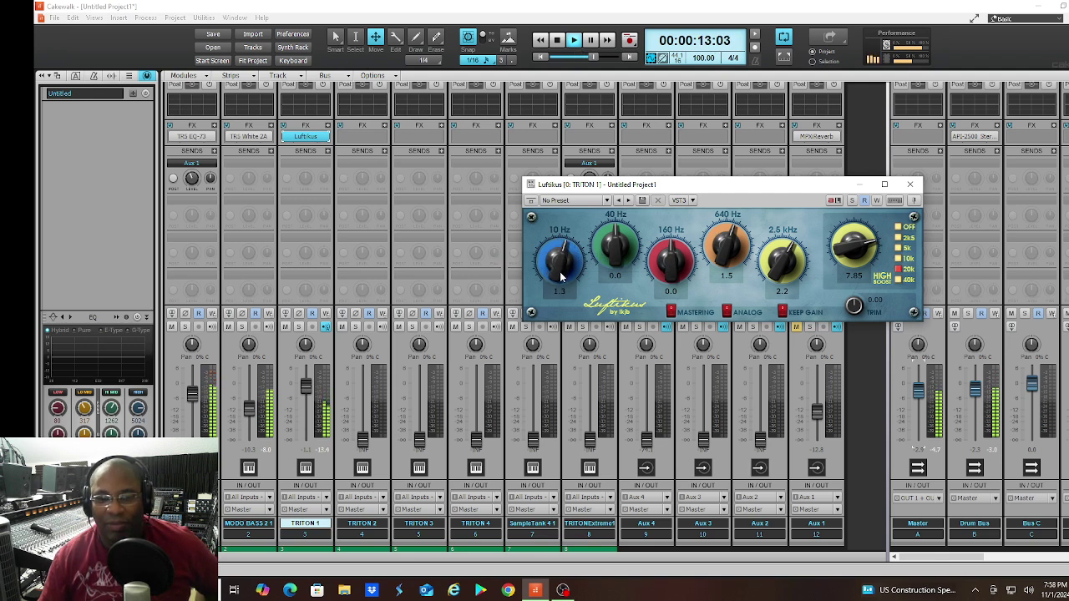
{"action": "left_click_drag", "start_coordinate": [606, 242], "coordinate": [607, 252]}
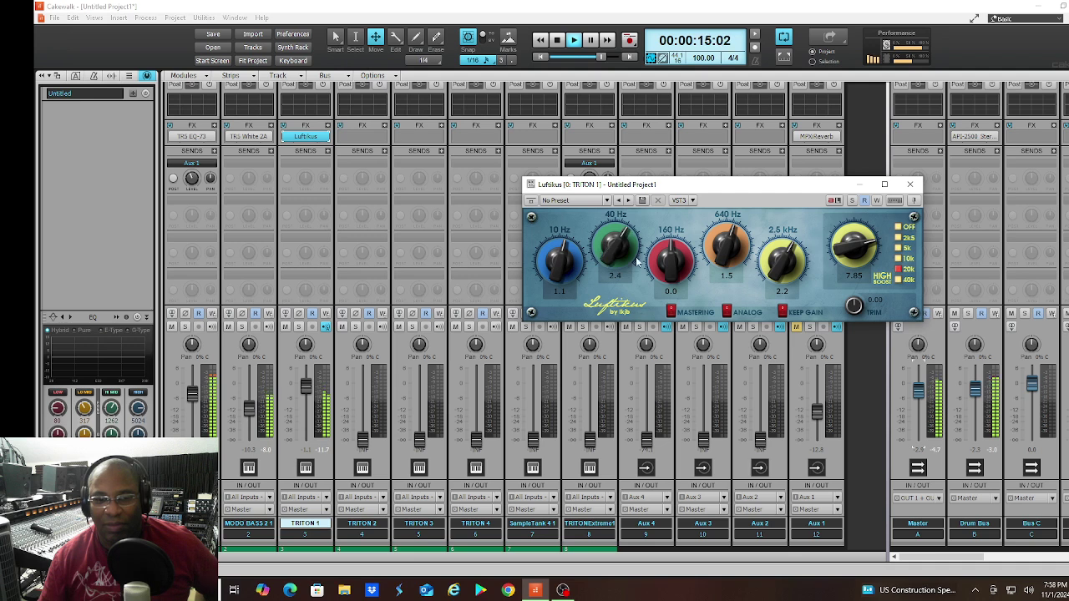
{"action": "left_click_drag", "start_coordinate": [672, 267], "coordinate": [668, 274]}
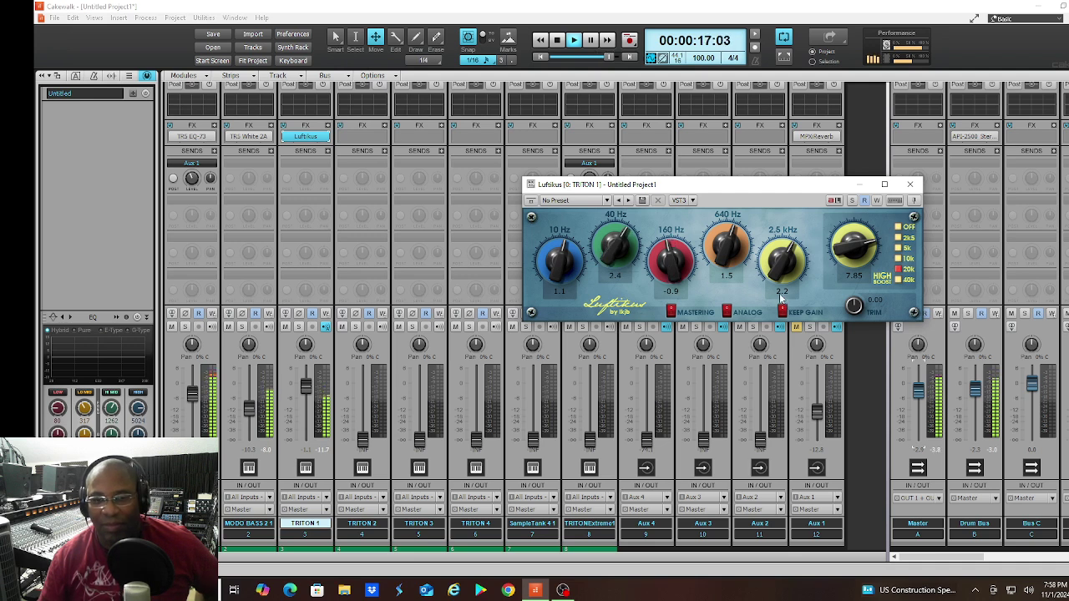
Close Luftikus, lower the TRITON 1 volume fader to about -3.3 by ear and stop playback
{"action": "left_click", "coordinate": [909, 184]}
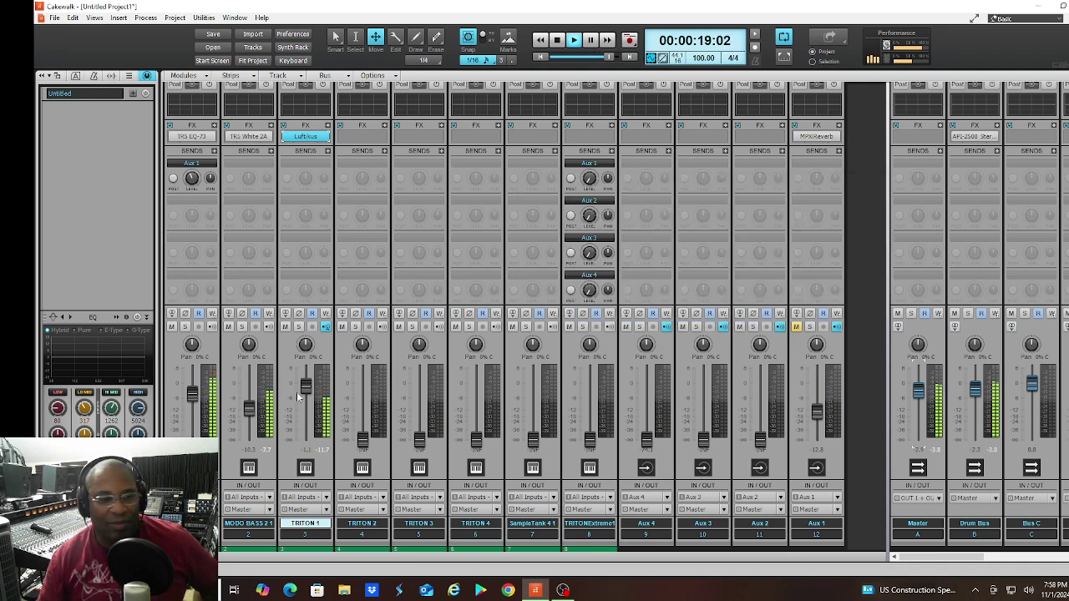
{"action": "left_click_drag", "start_coordinate": [305, 388], "coordinate": [306, 393]}
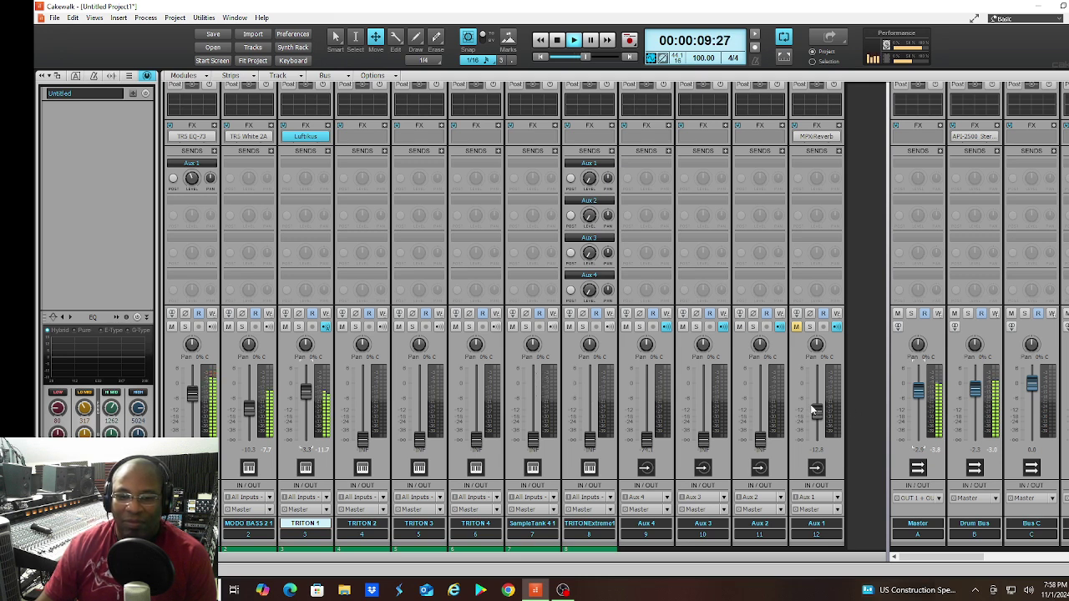
{"action": "key", "text": "space"}
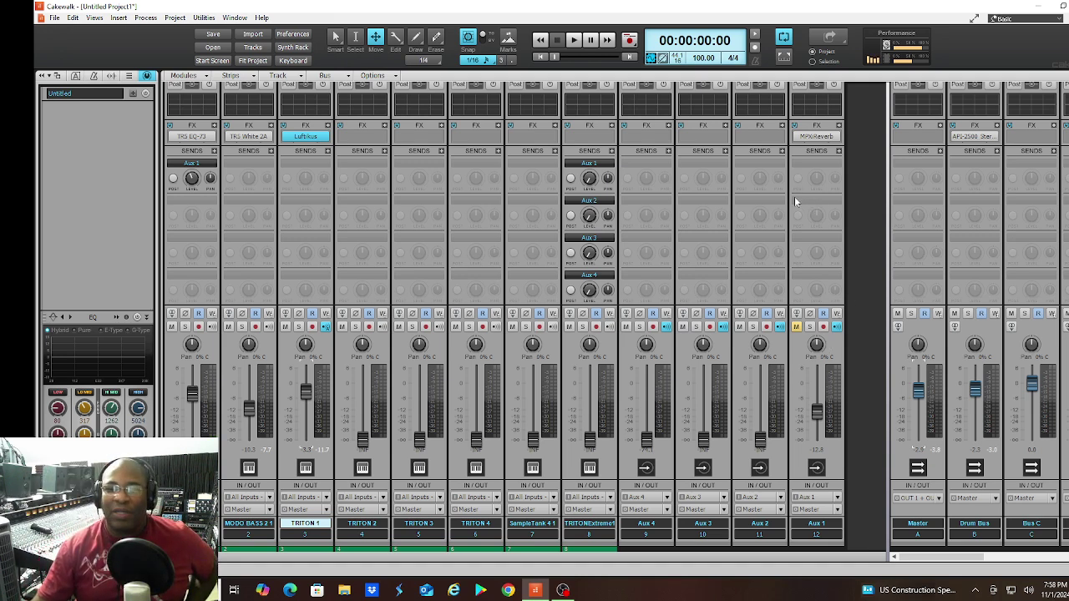
Insert MPXiReverb in the Aux 2 track's effects rack, load its Large Chamber preset and close the plug-in
{"action": "left_click", "coordinate": [781, 128]}
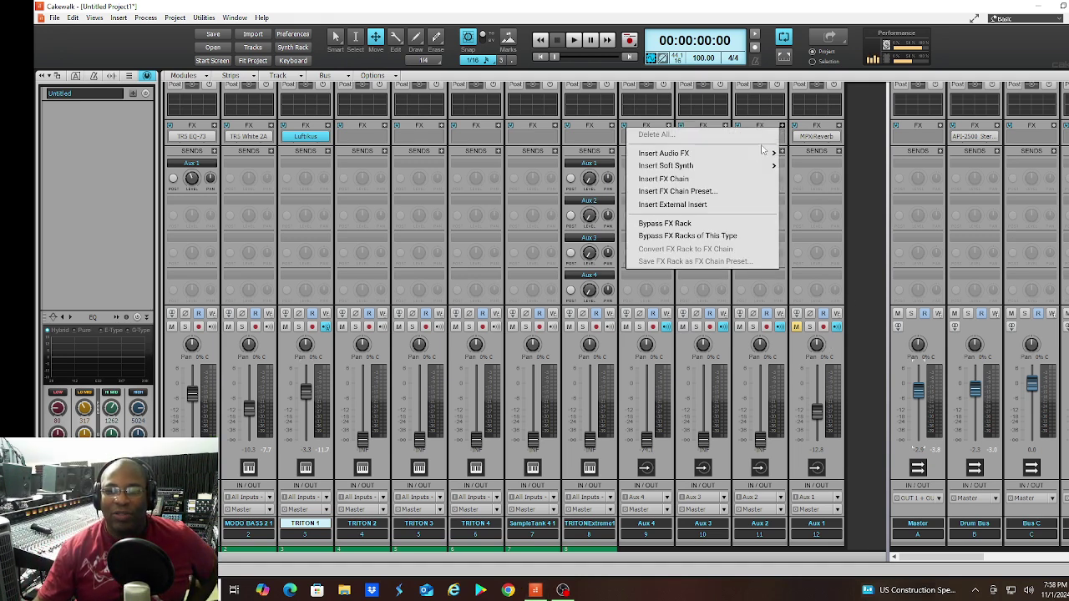
{"action": "mouse_move", "coordinate": [754, 154]}
{"action": "left_click", "coordinate": [839, 215]}
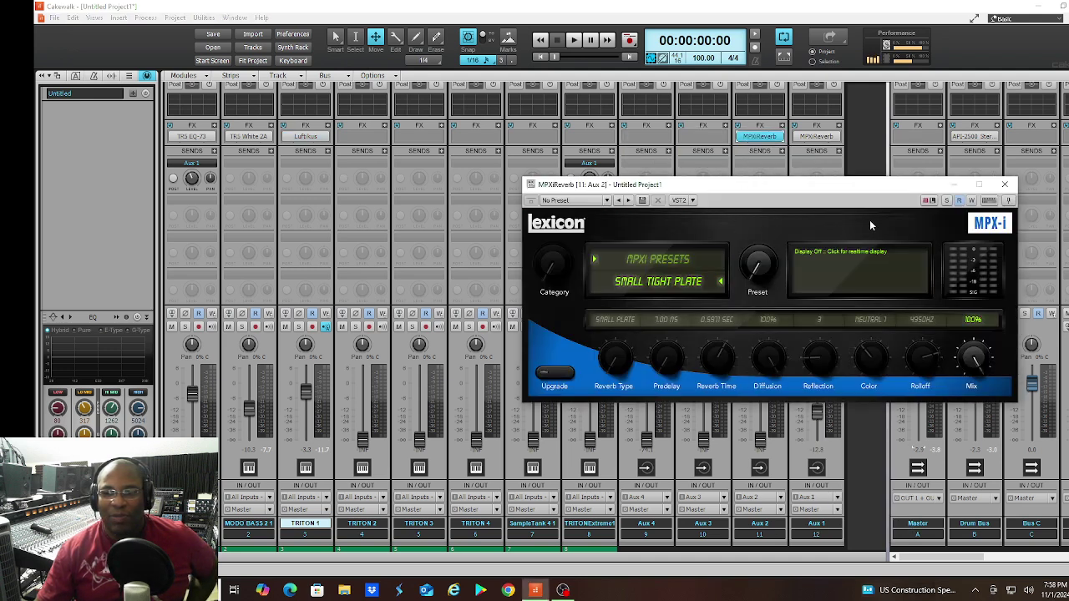
{"action": "left_click", "coordinate": [641, 282]}
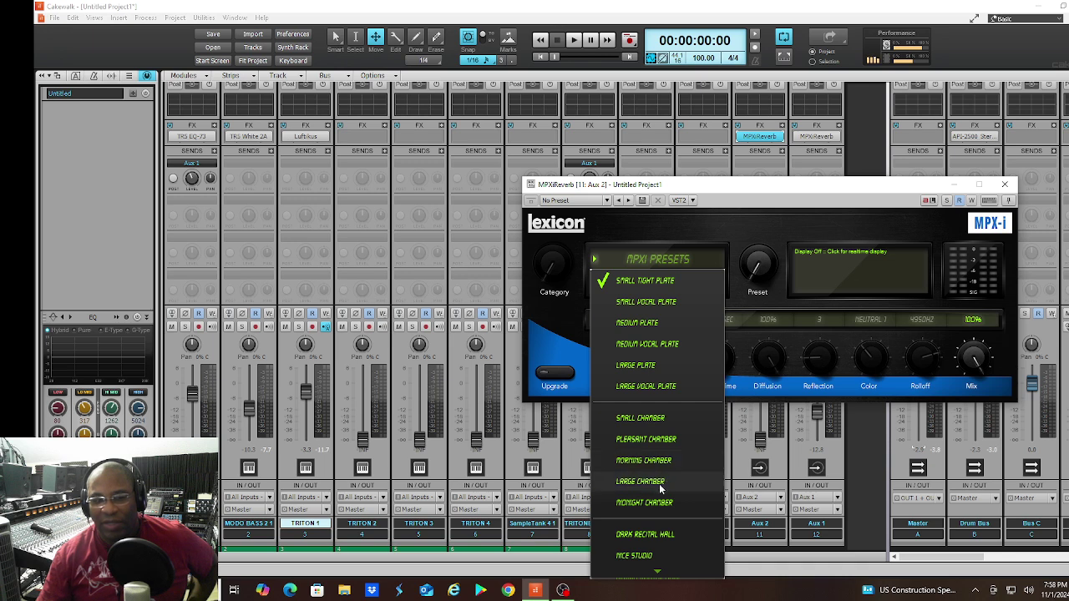
{"action": "scroll", "coordinate": [661, 489], "scroll_direction": "down", "scroll_amount": 3}
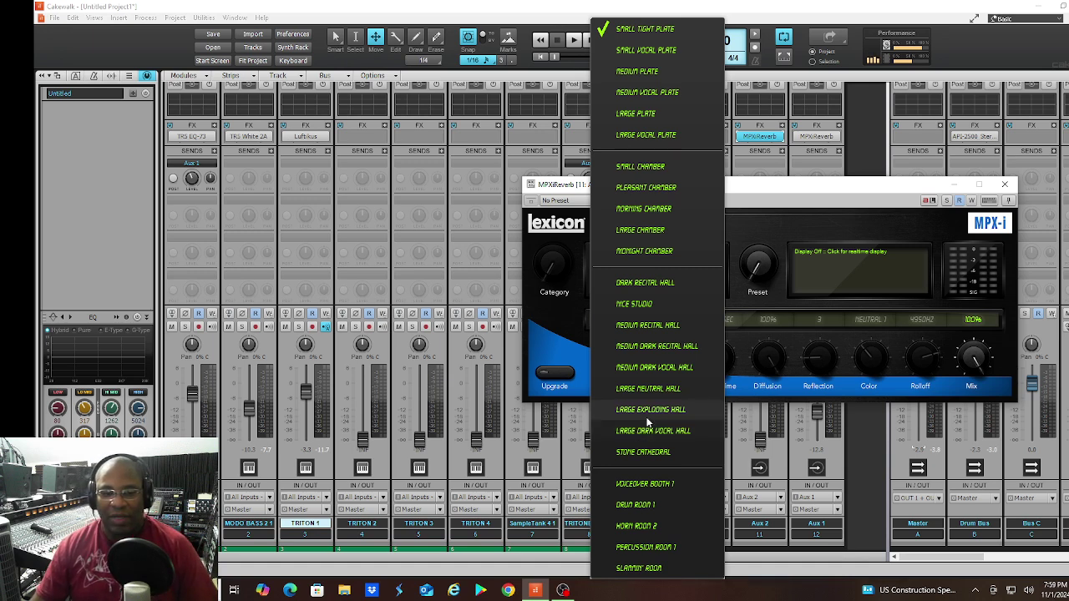
{"action": "left_click", "coordinate": [650, 232]}
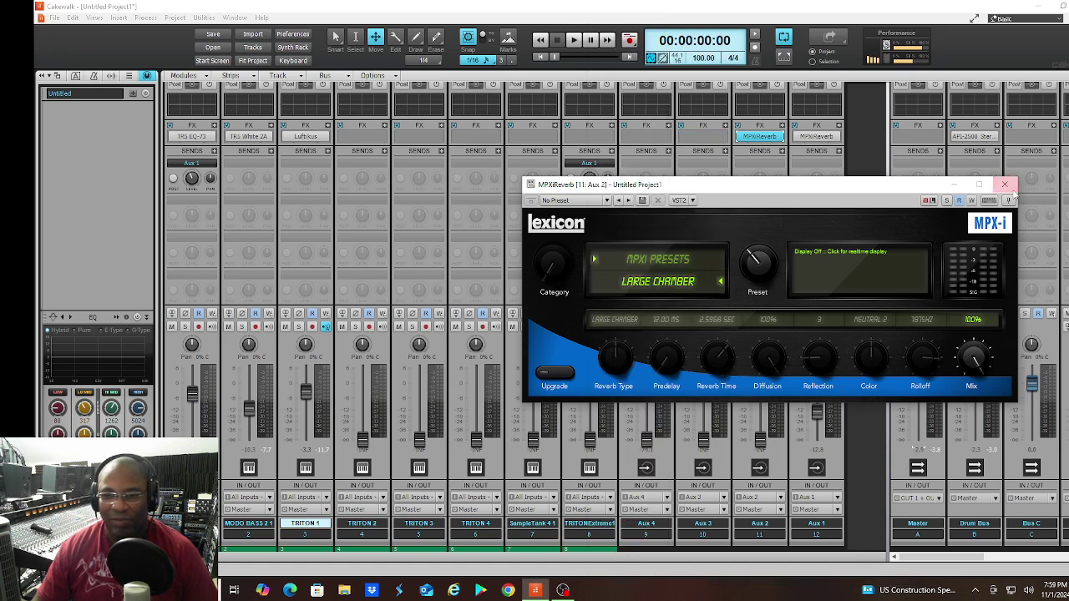
{"action": "left_click", "coordinate": [1005, 184]}
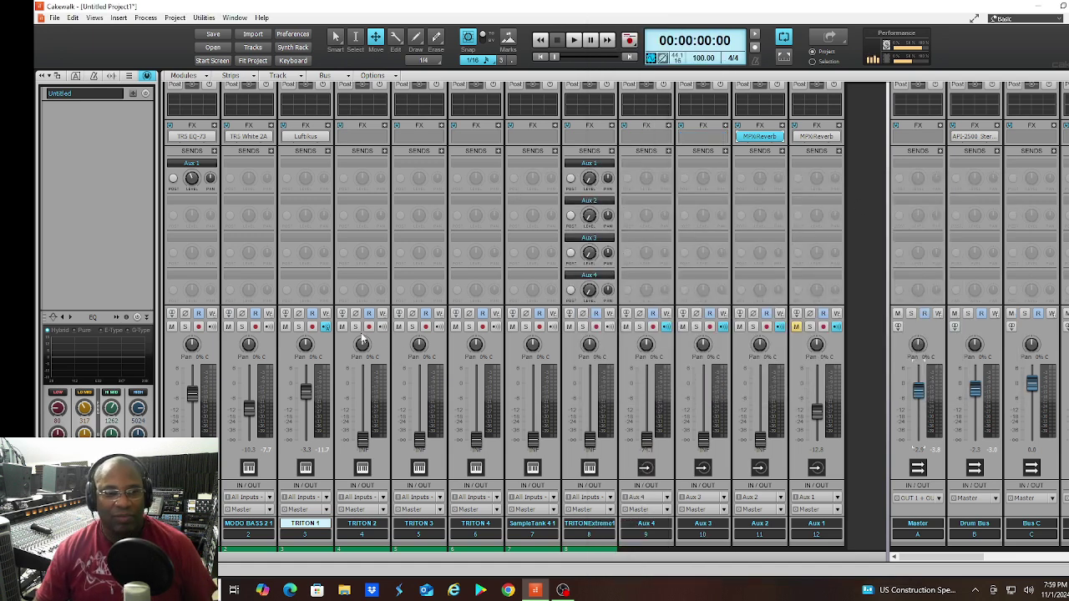
Add sends to Aux 1 and Aux 2 on the TRITON 1 track, with the Aux 1 send fully down and pre-fader
{"action": "left_click", "coordinate": [309, 172]}
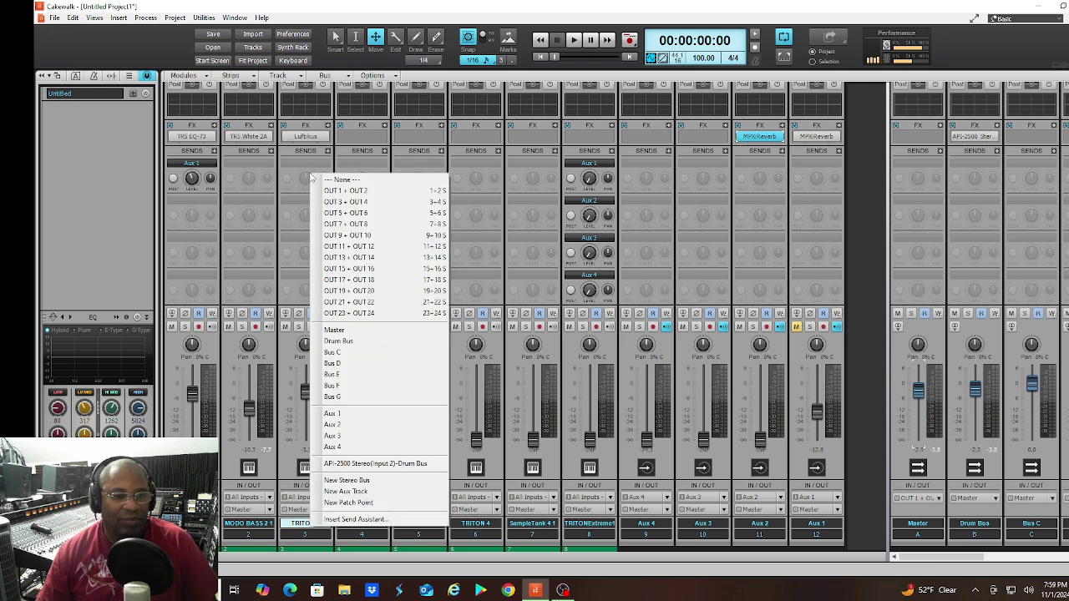
{"action": "left_click", "coordinate": [349, 419]}
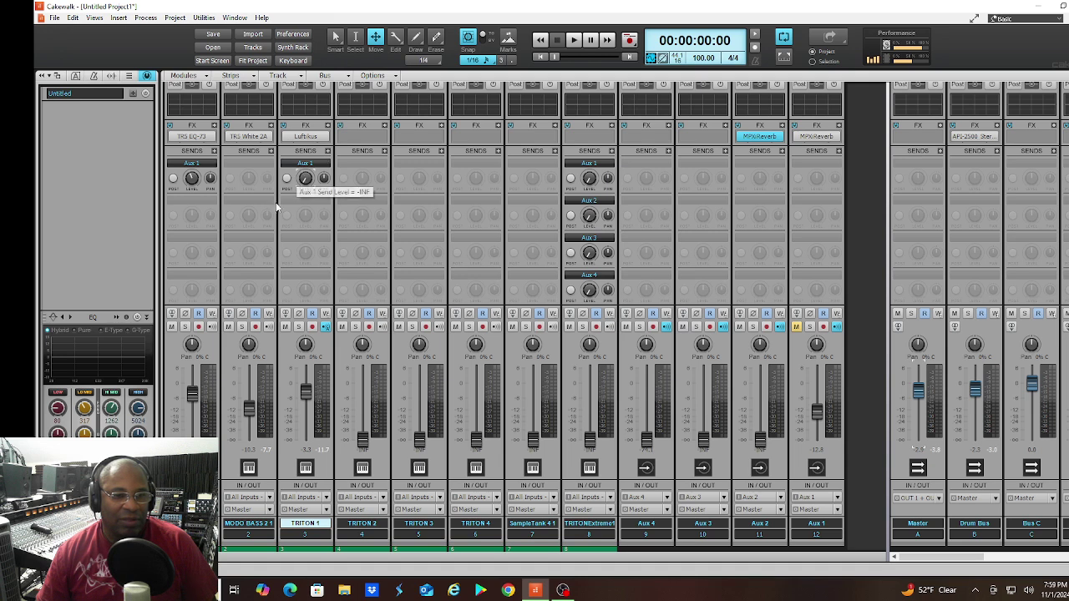
{"action": "right_click", "coordinate": [306, 214]}
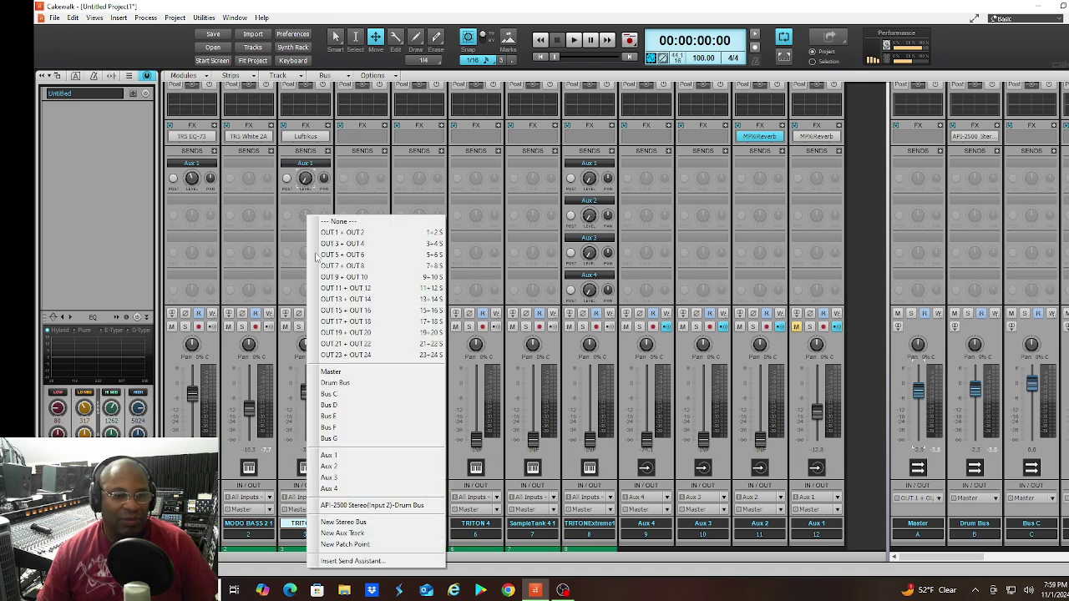
{"action": "left_click", "coordinate": [362, 469]}
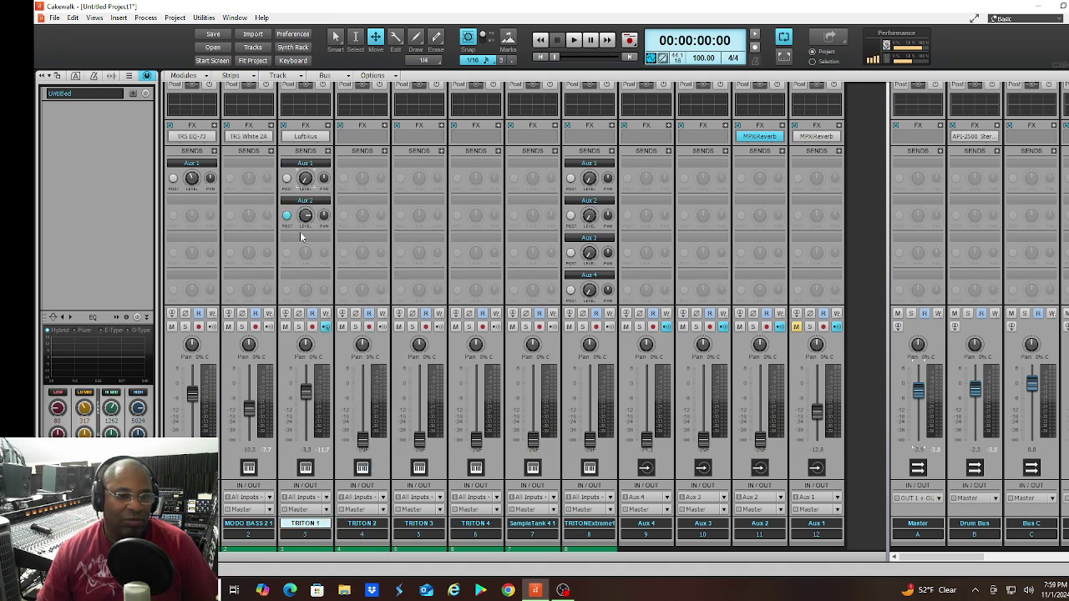
Make TRITON 1's Aux 2 send pre-fader at about -6, and raise the Aux 2 track's fader to about -3.3 during playback
{"action": "mouse_move", "coordinate": [306, 217]}
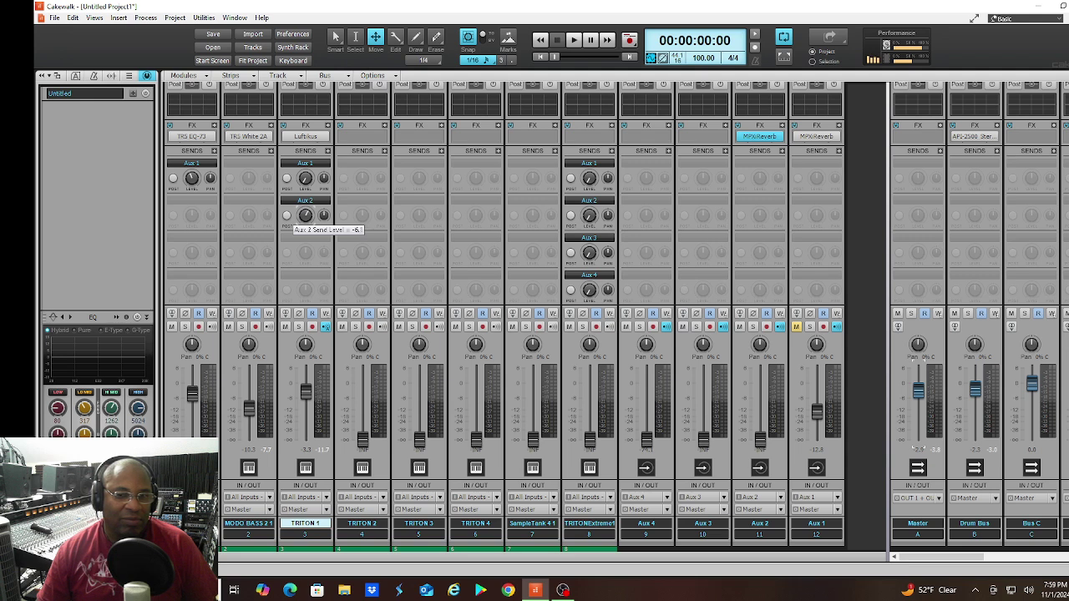
{"action": "key", "text": "space"}
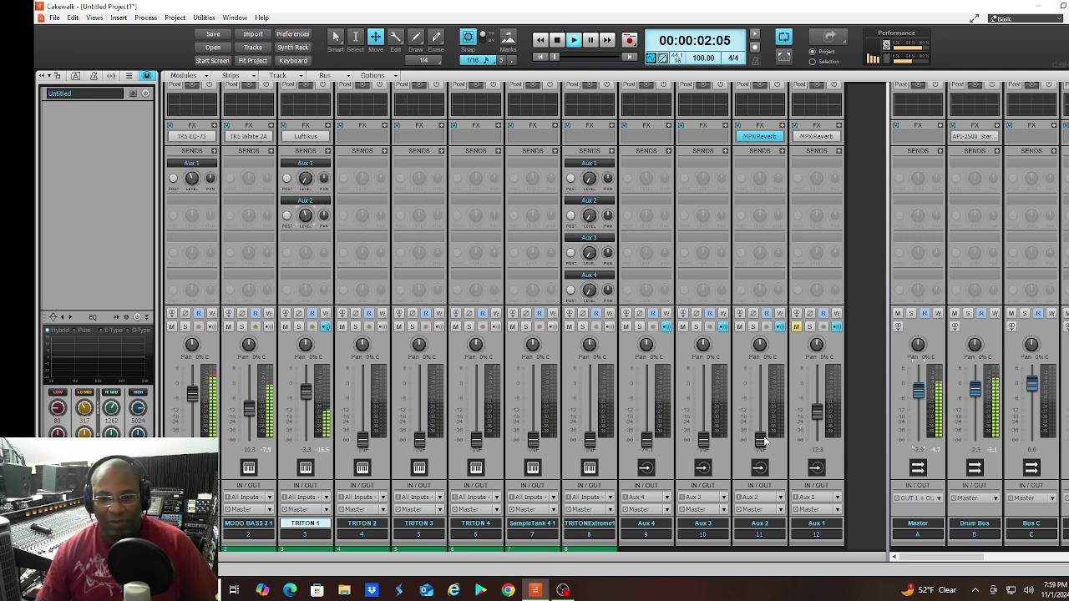
{"action": "left_click_drag", "start_coordinate": [760, 440], "coordinate": [760, 388]}
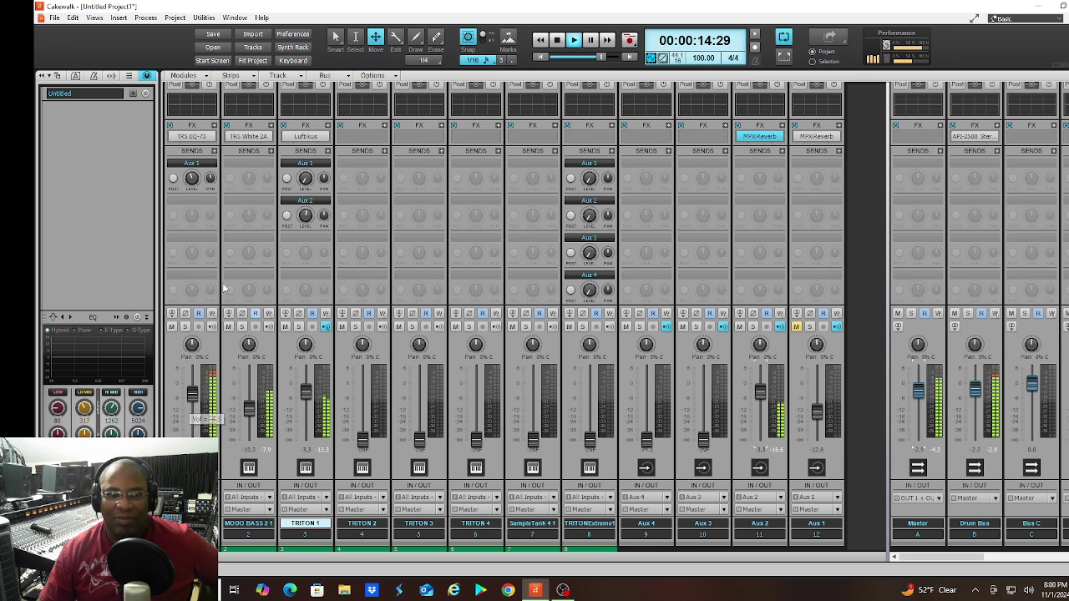
In the drum track's TR5 EQ-73, lower the high-shelf gain to about 1.1 and reduce the midrange gain, then close the plug-in
{"action": "double_click", "coordinate": [192, 136]}
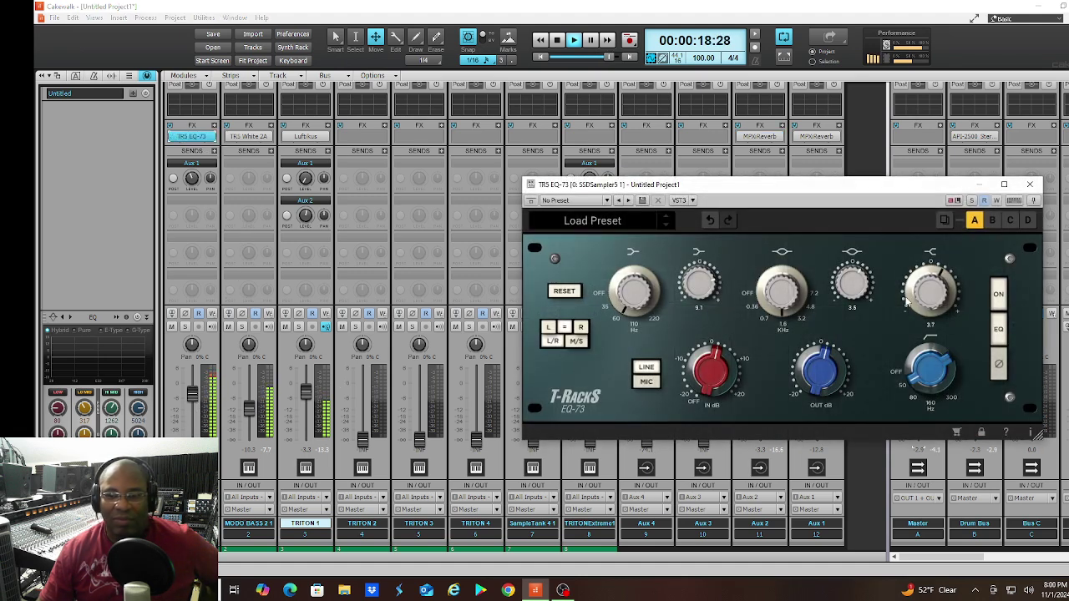
{"action": "left_click_drag", "start_coordinate": [927, 298], "coordinate": [926, 305]}
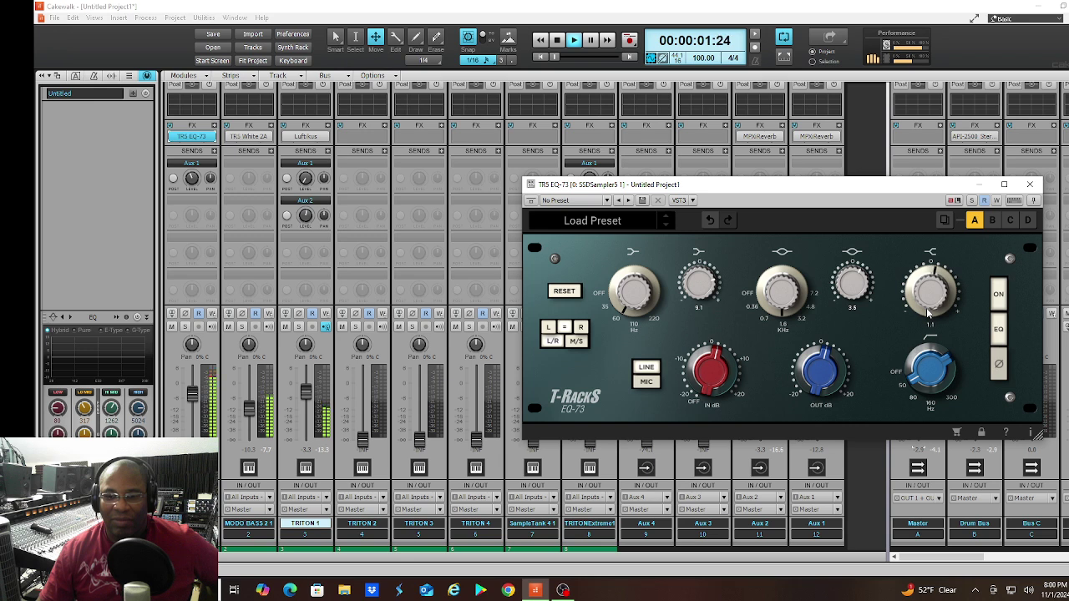
{"action": "left_click_drag", "start_coordinate": [849, 292], "coordinate": [847, 302]}
{"action": "left_click", "coordinate": [1029, 183]}
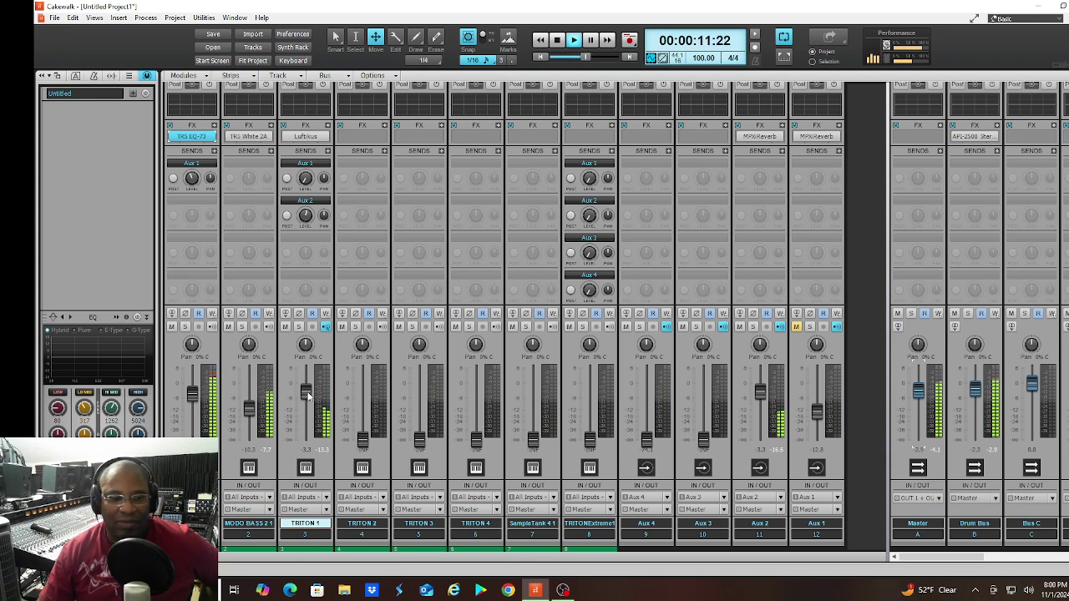
Lower TRITON 1's fader to about -6.1, raise TRITON 2's to about -4.8 during playback, and stop at the start
{"action": "left_click_drag", "start_coordinate": [309, 391], "coordinate": [307, 397]}
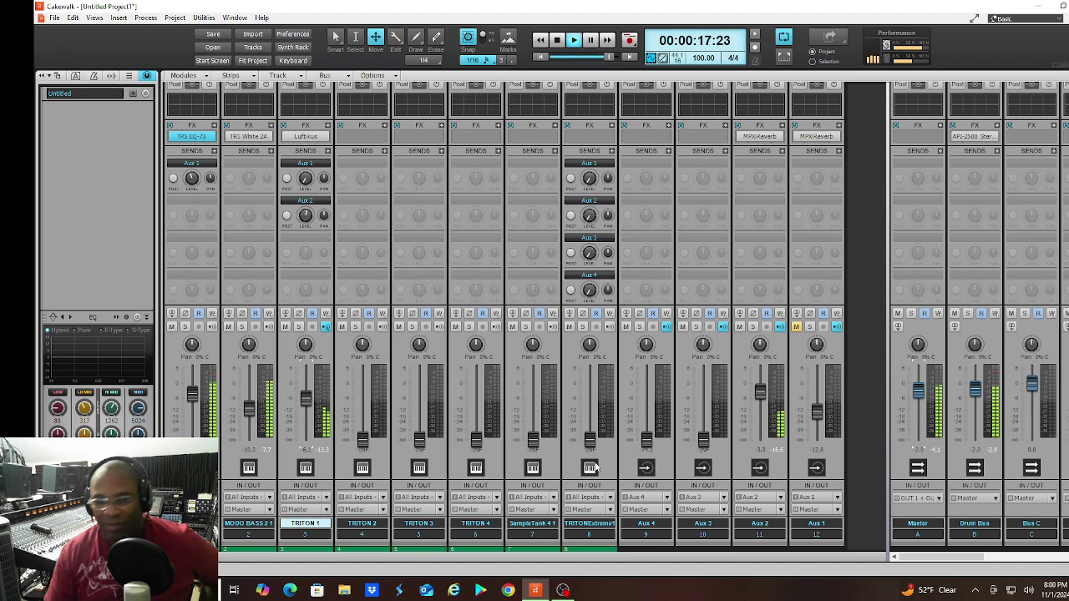
{"action": "key", "text": "space"}
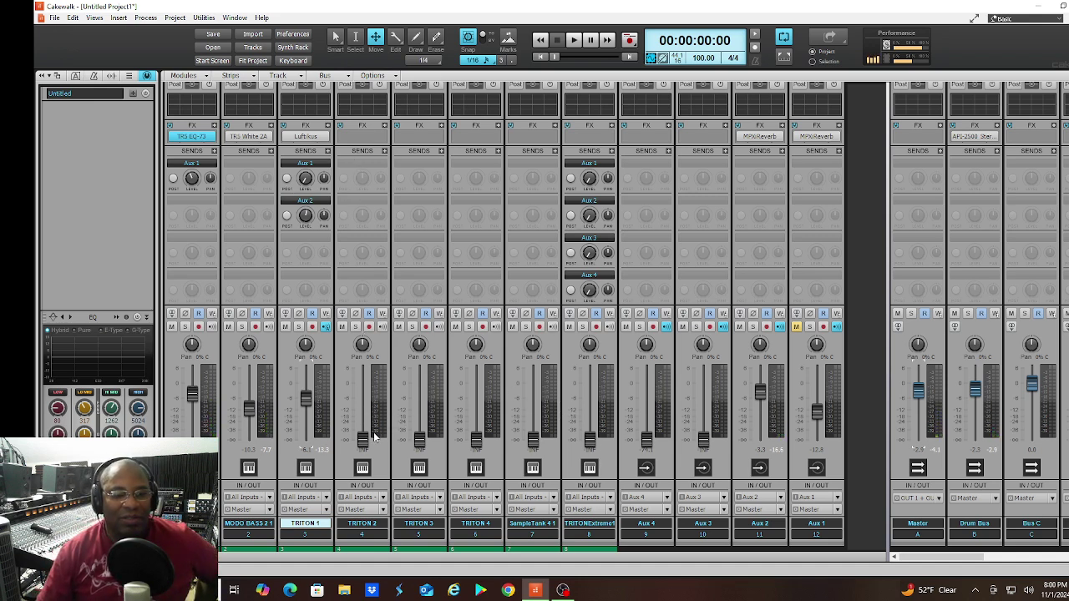
{"action": "key", "text": "space"}
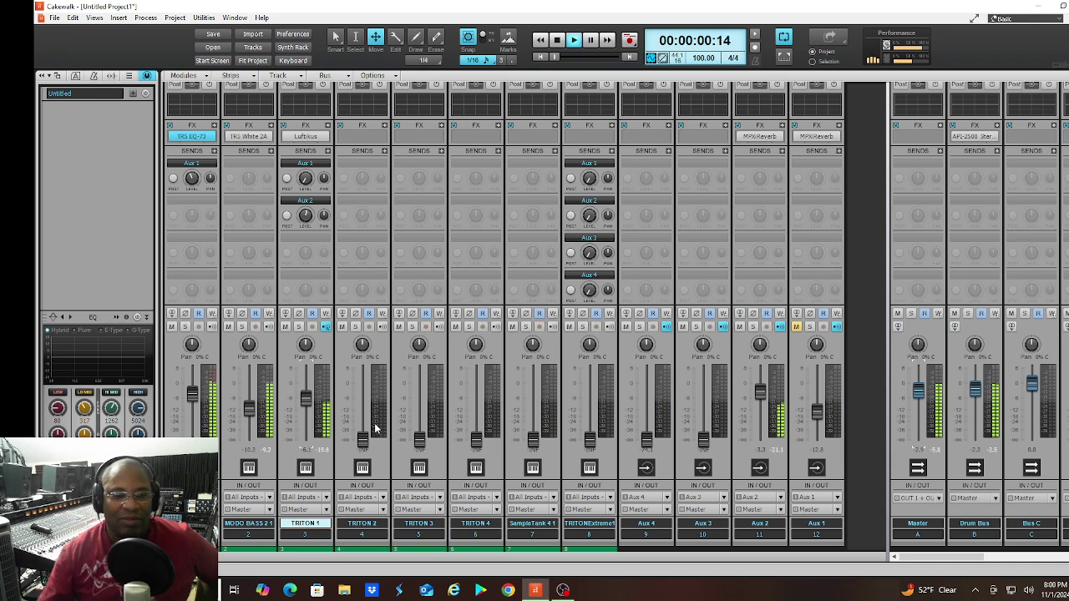
{"action": "left_click_drag", "start_coordinate": [362, 439], "coordinate": [362, 395]}
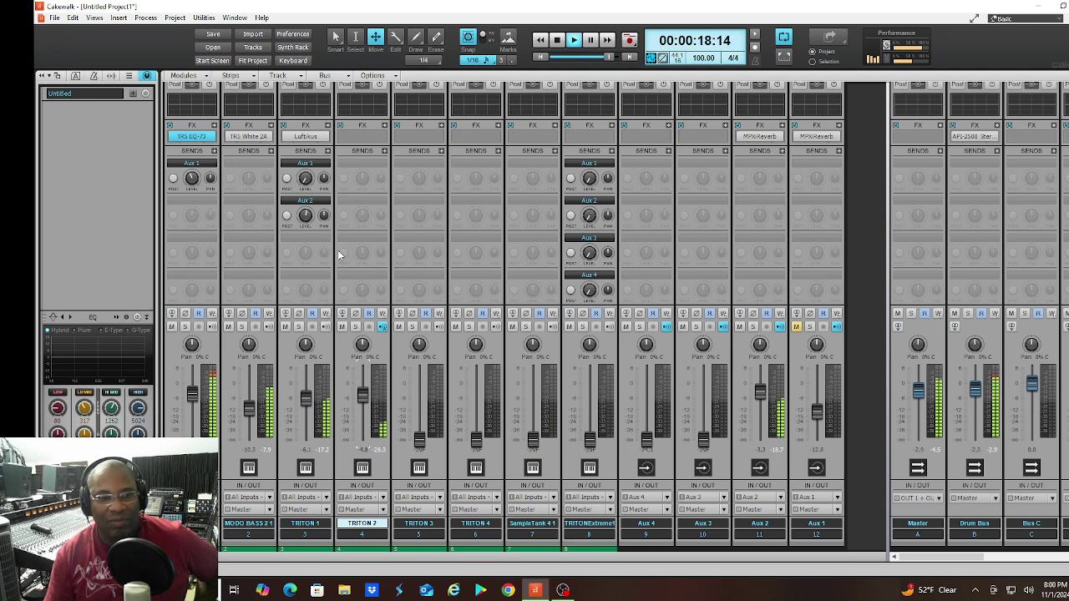
{"action": "key", "text": "w"}
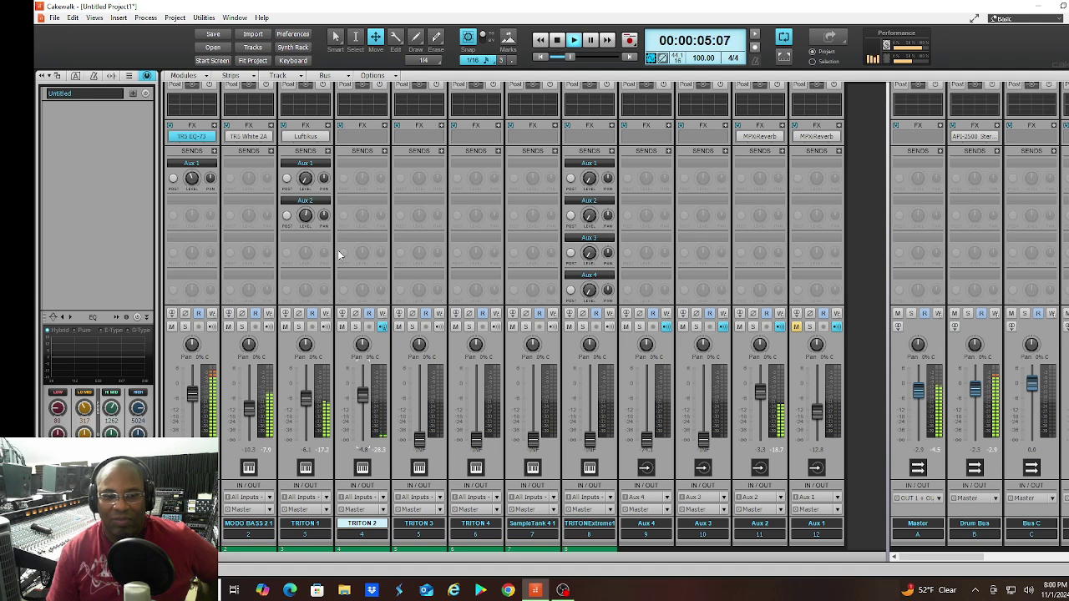
{"action": "key", "text": "space"}
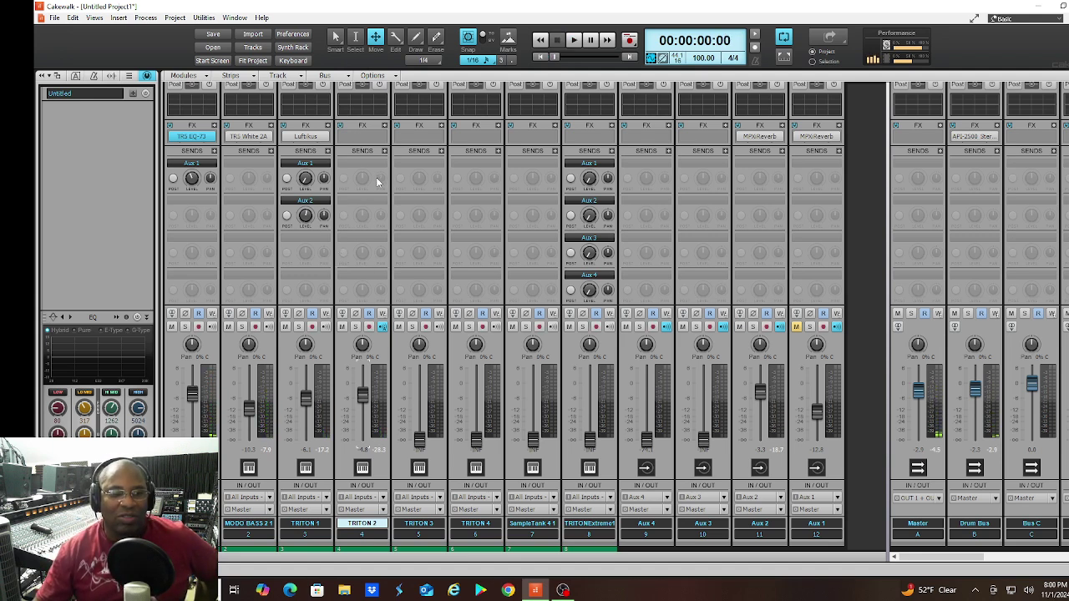
Add a pre-fader Aux 2 send to TRITON 2, reduce its level, and lower the track's fader to about -5.3 during playback
{"action": "left_click", "coordinate": [368, 208]}
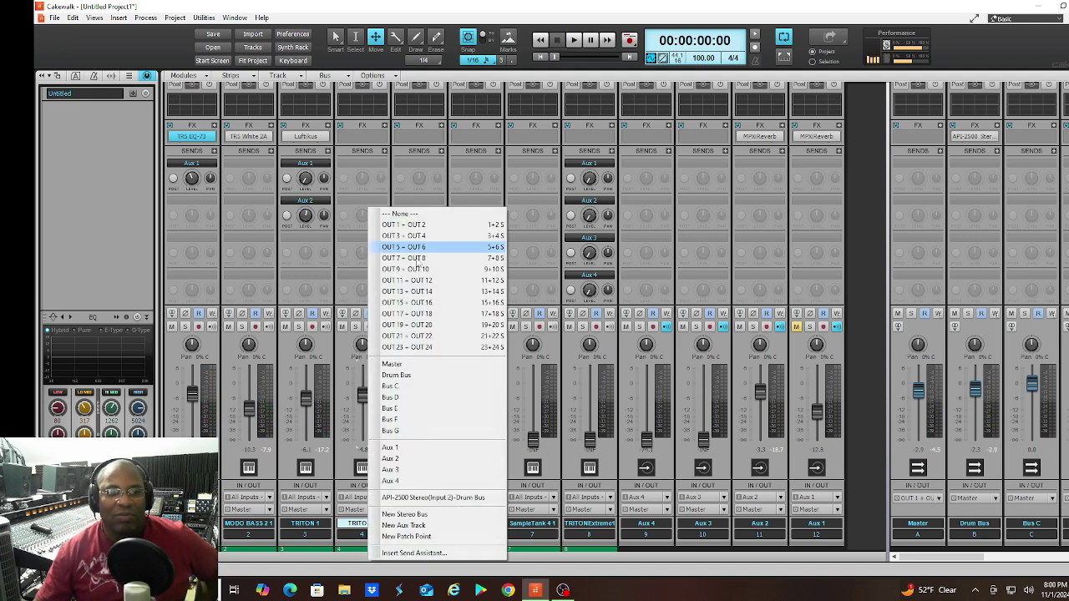
{"action": "left_click", "coordinate": [421, 458]}
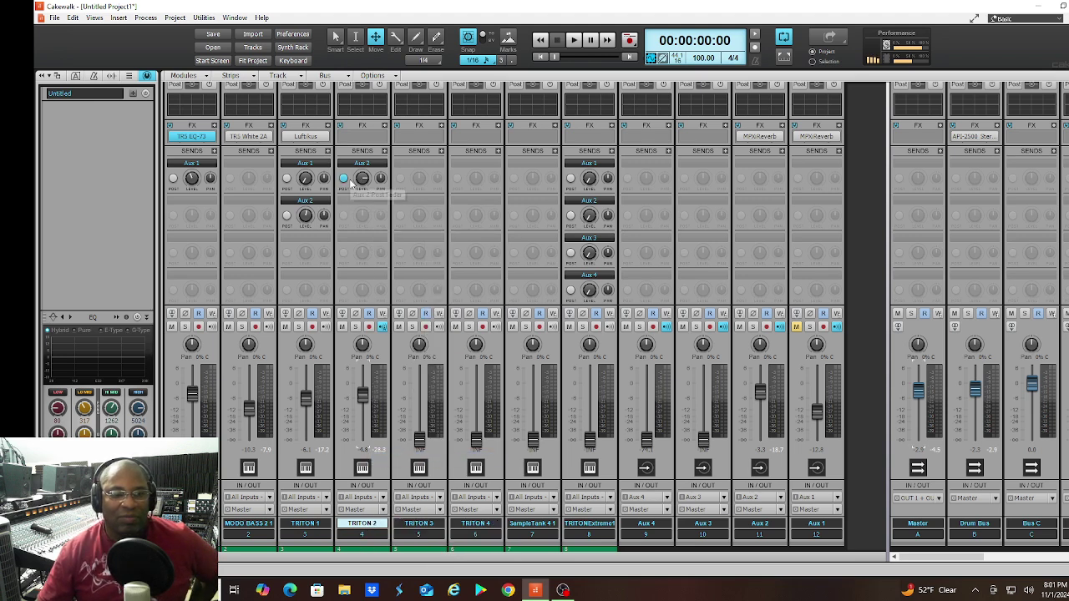
{"action": "left_click", "coordinate": [343, 178]}
{"action": "mouse_move", "coordinate": [360, 181]}
{"action": "left_mouse_down"}
{"action": "mouse_move", "coordinate": [360, 197]}
{"action": "mouse_move", "coordinate": [364, 175]}
{"action": "left_mouse_up"}
{"action": "key", "text": "space"}
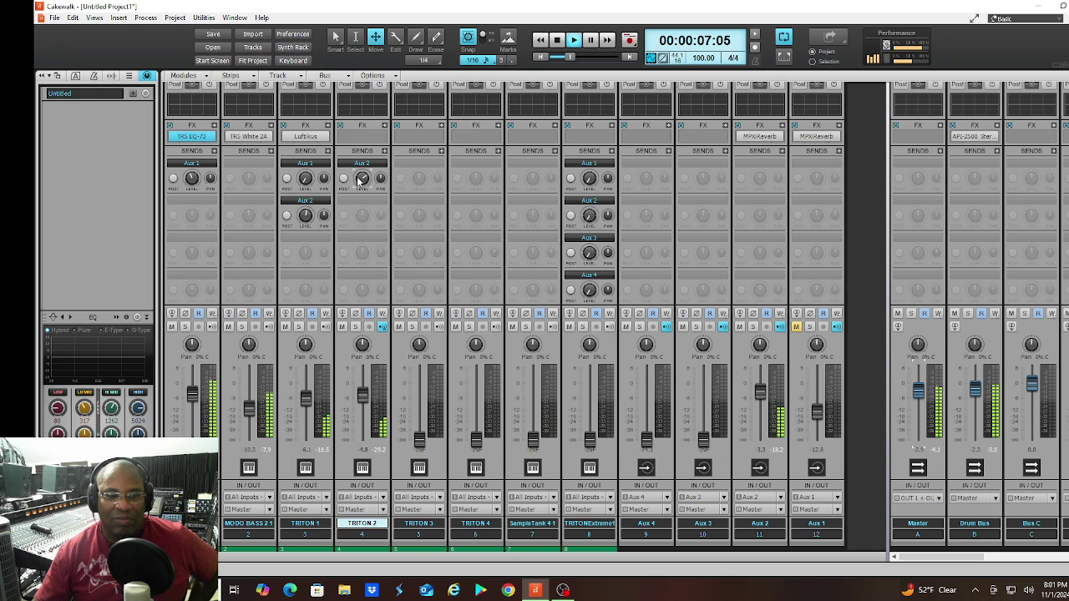
{"action": "mouse_move", "coordinate": [359, 394]}
{"action": "left_mouse_down"}
{"action": "mouse_move", "coordinate": [362, 407]}
{"action": "mouse_move", "coordinate": [362, 392]}
{"action": "left_mouse_up"}
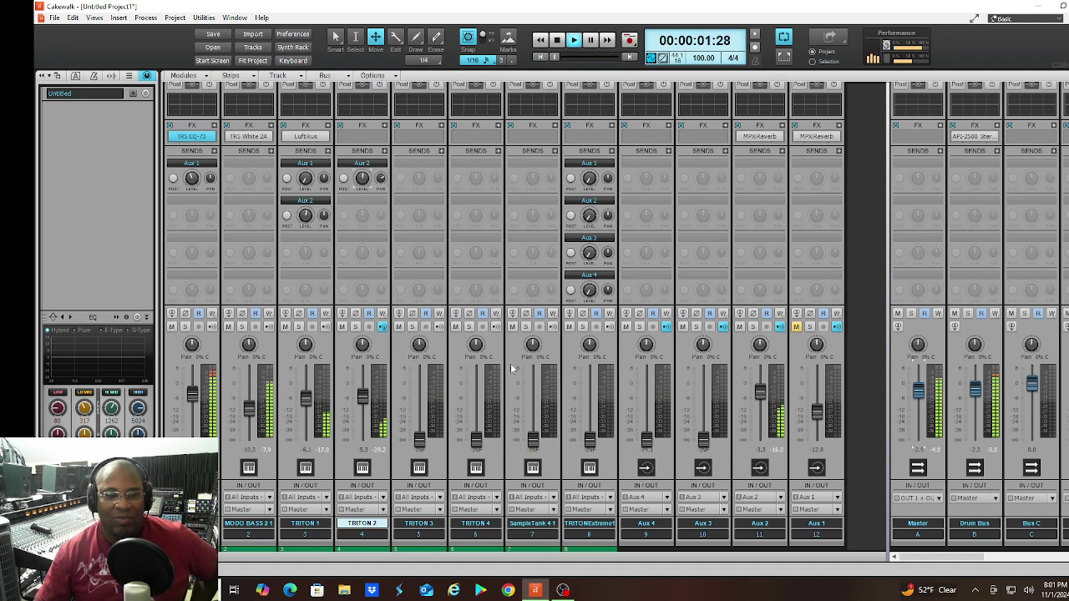
{"action": "key", "text": "space"}
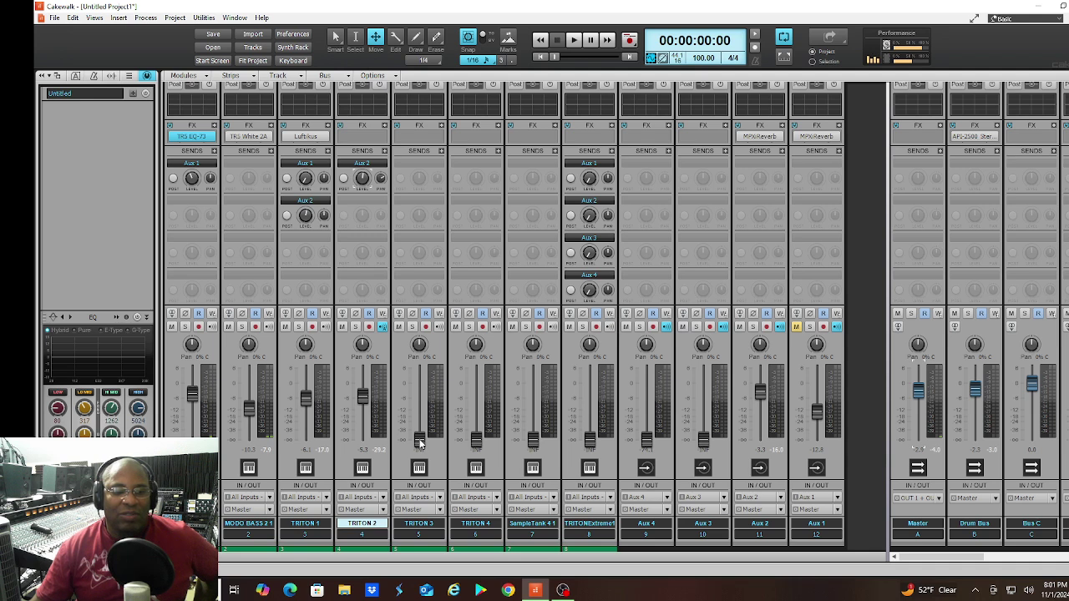
Raise TRITON 3's fader to about -6.2 and pan the track about 23% left while listening, then stop playback
{"action": "left_click_drag", "start_coordinate": [420, 441], "coordinate": [419, 398]}
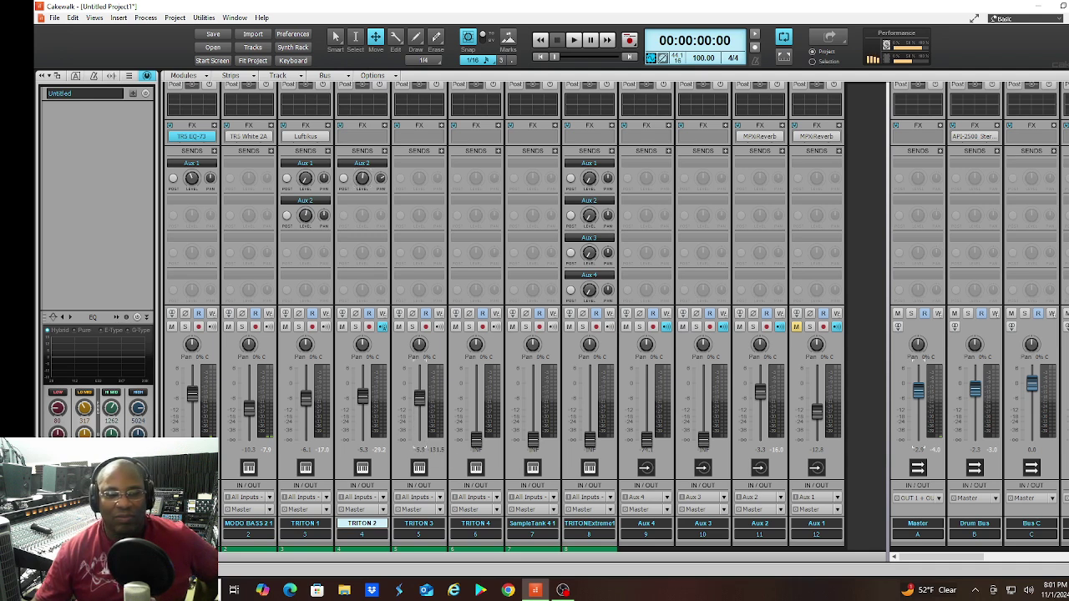
{"action": "key", "text": "space"}
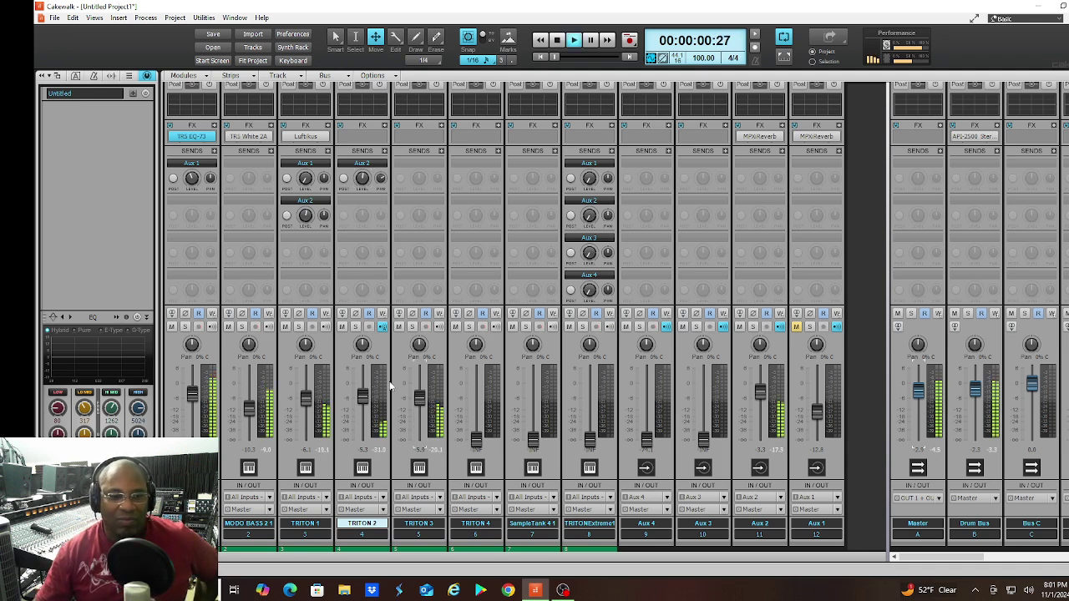
{"action": "left_click", "coordinate": [409, 358]}
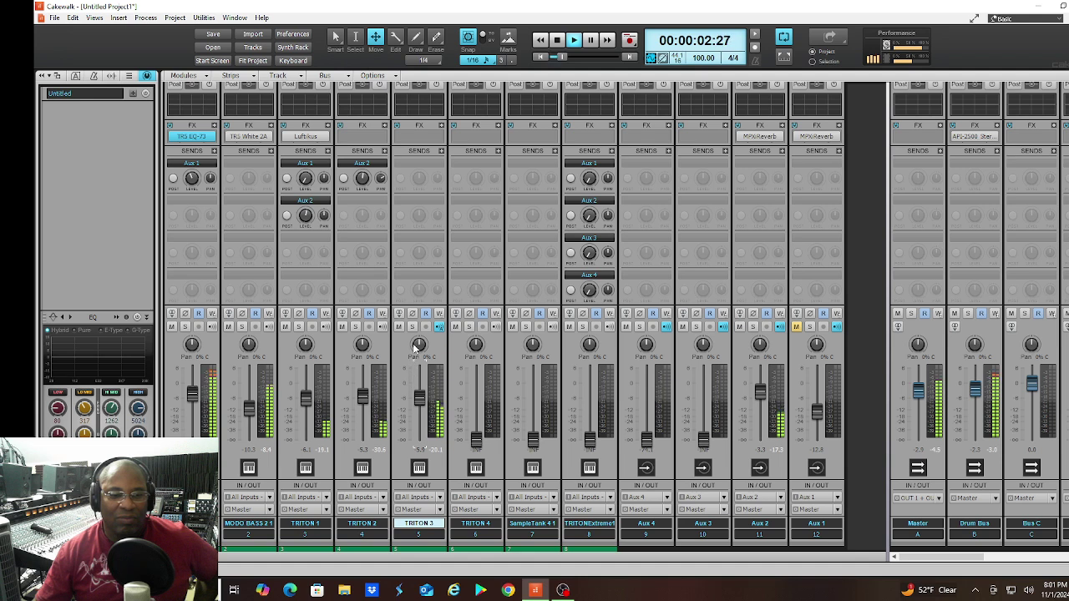
{"action": "mouse_move", "coordinate": [417, 347]}
{"action": "left_mouse_down"}
{"action": "mouse_move", "coordinate": [416, 367]}
{"action": "mouse_move", "coordinate": [420, 336]}
{"action": "left_mouse_up"}
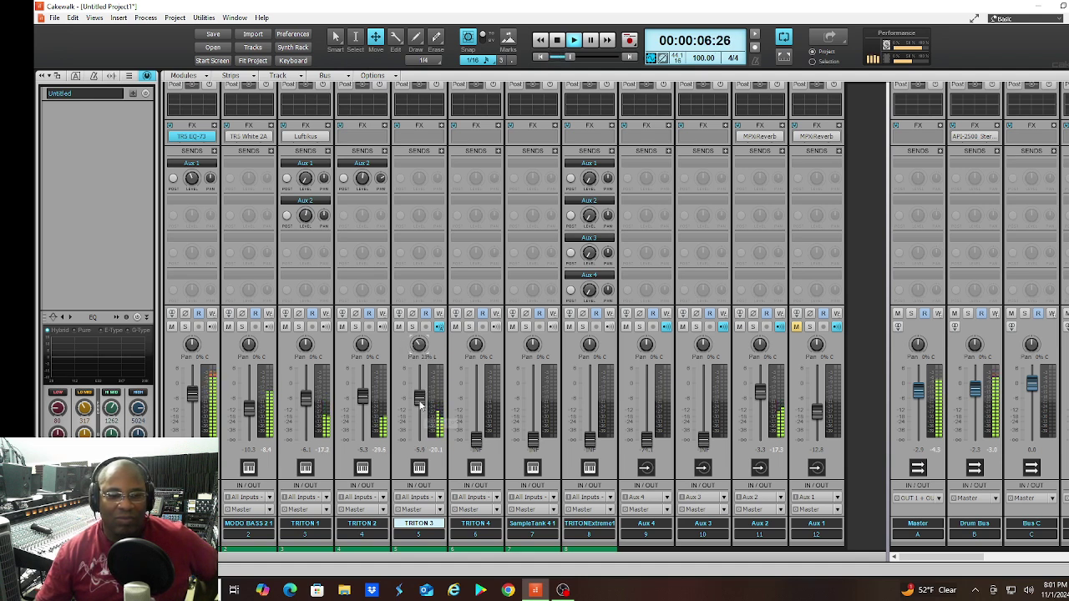
{"action": "left_click_drag", "start_coordinate": [419, 399], "coordinate": [419, 401]}
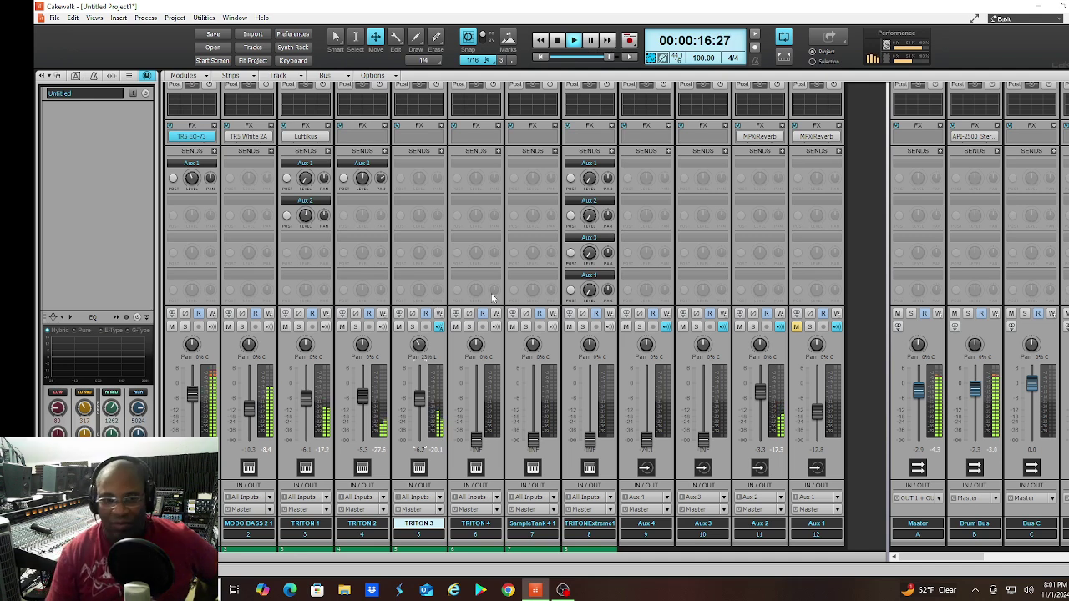
{"action": "key", "text": "space"}
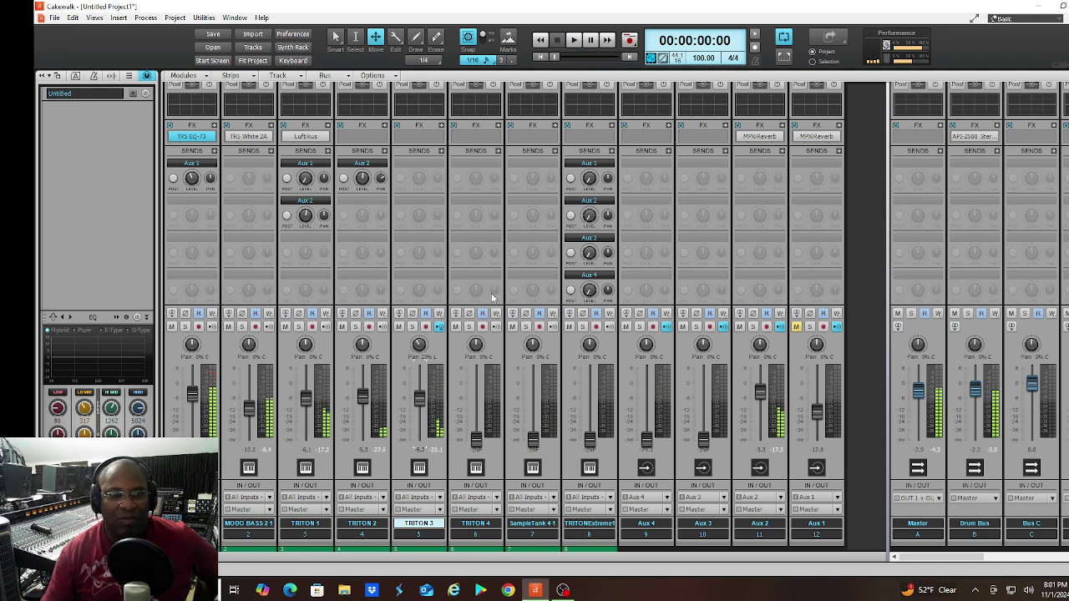
Add a pre-fader Aux 2 send to TRITON 3, reduce its level, and lower the track's fader to about -8.3 during playback
{"action": "left_click", "coordinate": [422, 163]}
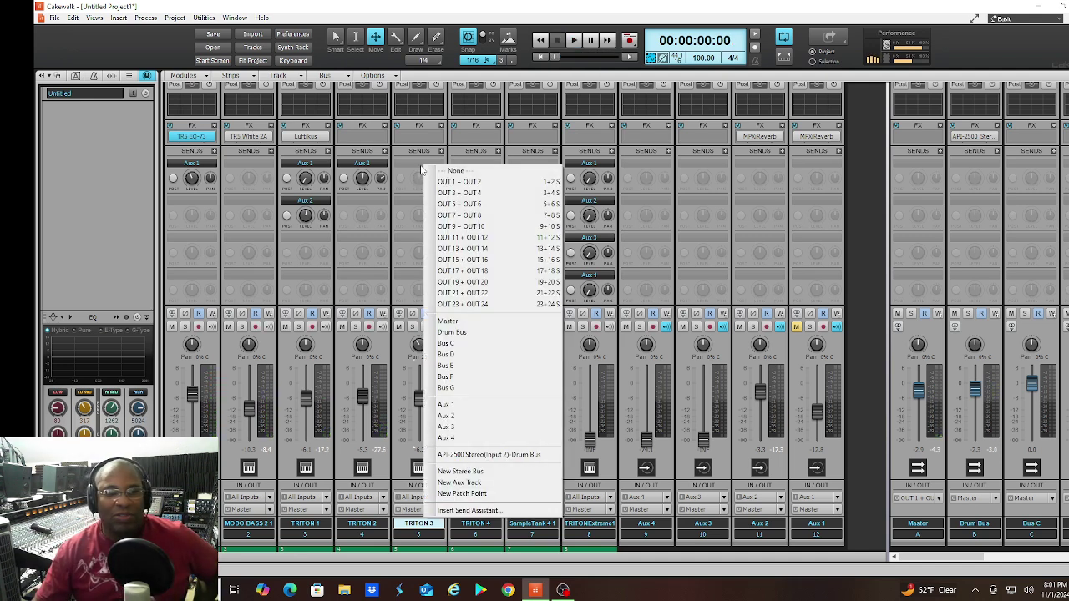
{"action": "left_click", "coordinate": [468, 415]}
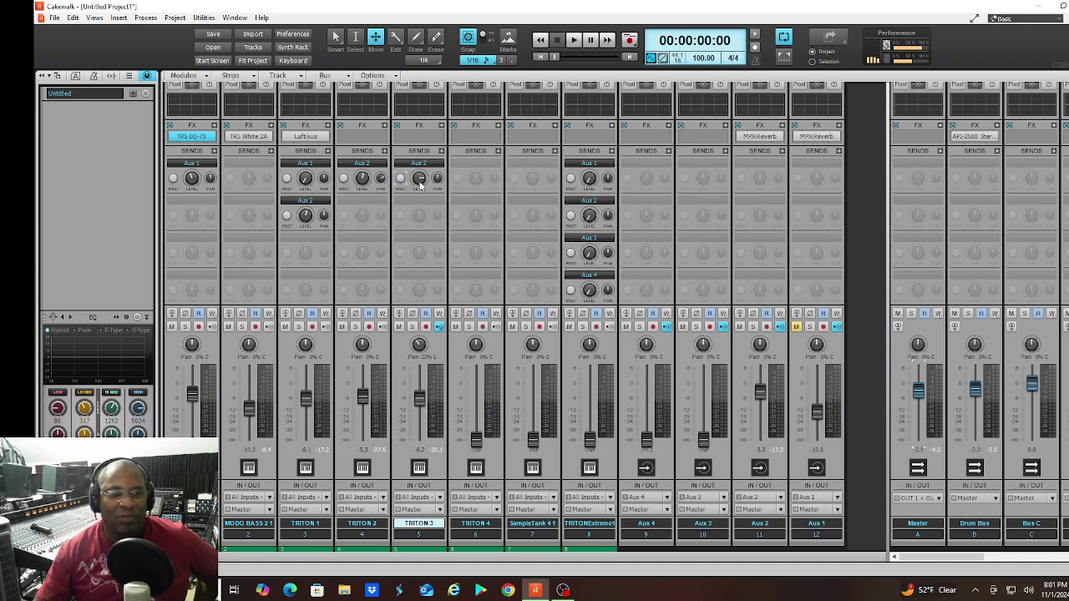
{"action": "mouse_move", "coordinate": [420, 185]}
{"action": "key", "text": "space"}
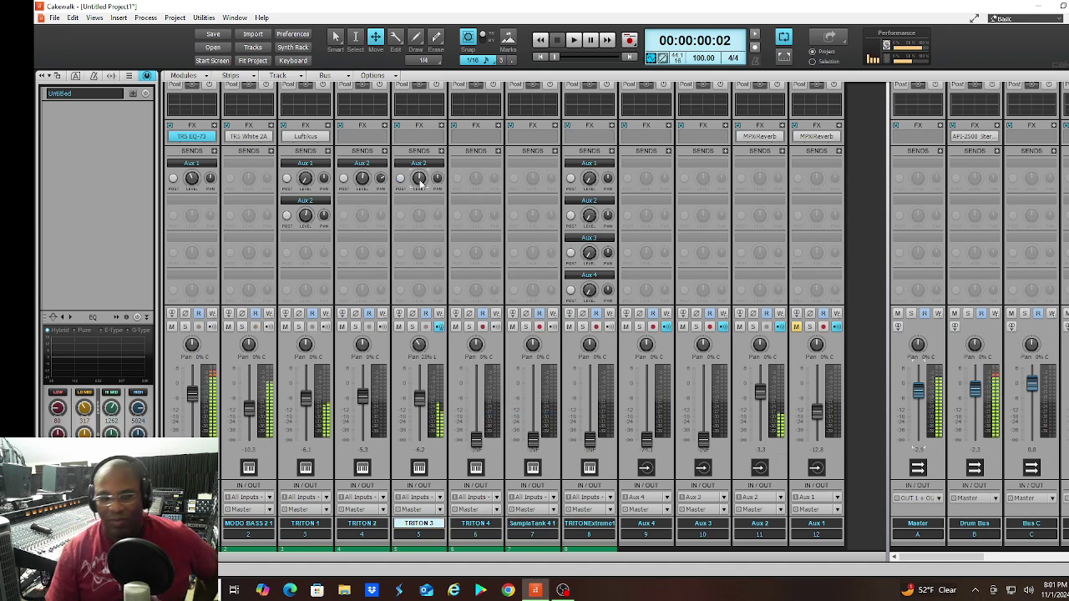
{"action": "left_click_drag", "start_coordinate": [420, 179], "coordinate": [420, 187]}
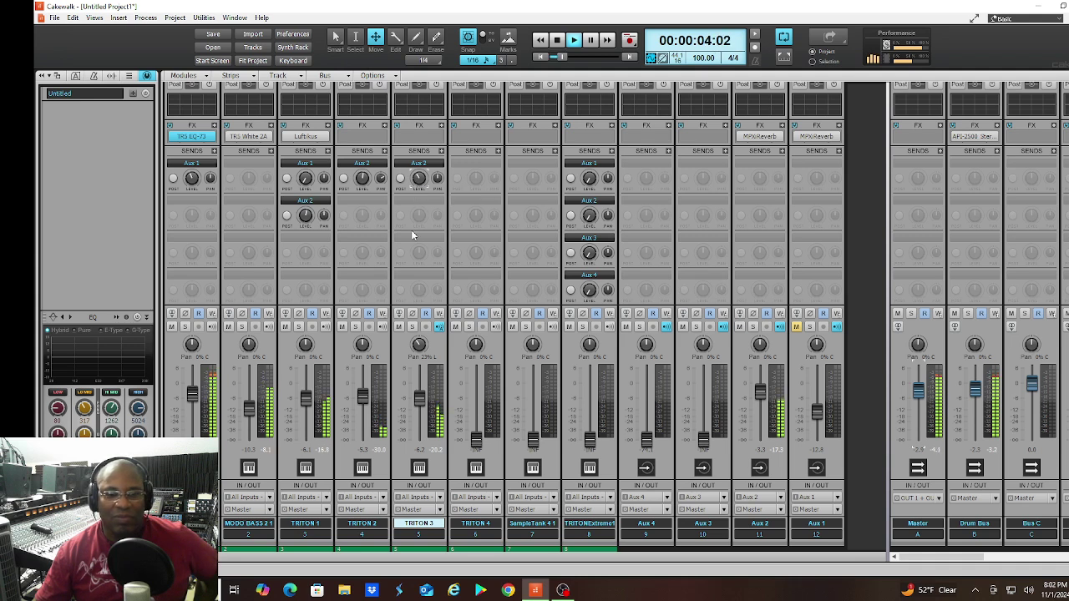
{"action": "left_click_drag", "start_coordinate": [424, 399], "coordinate": [427, 402]}
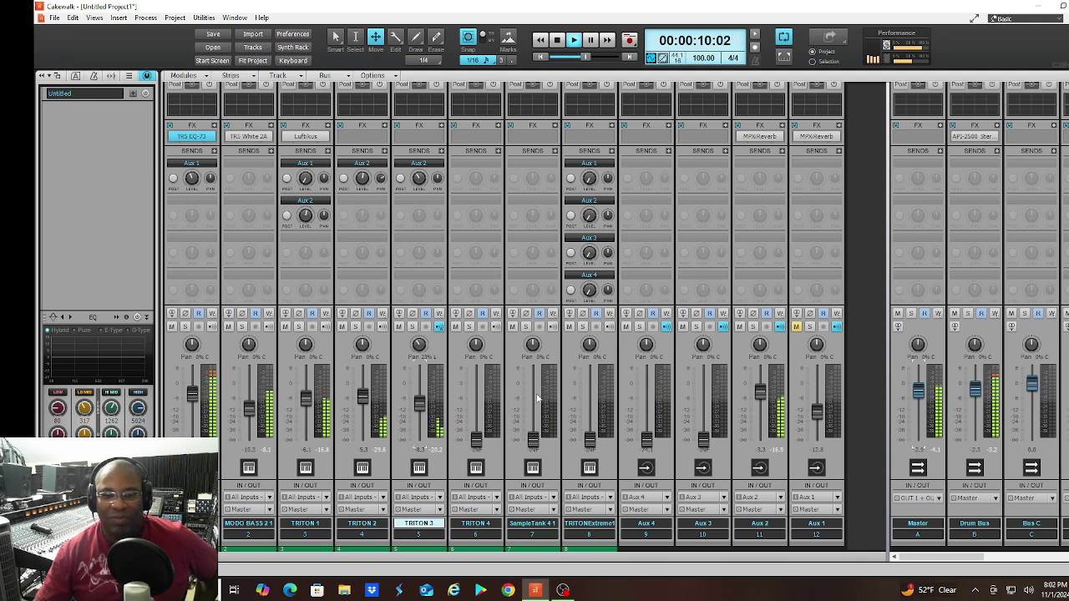
{"action": "mouse_move", "coordinate": [422, 409]}
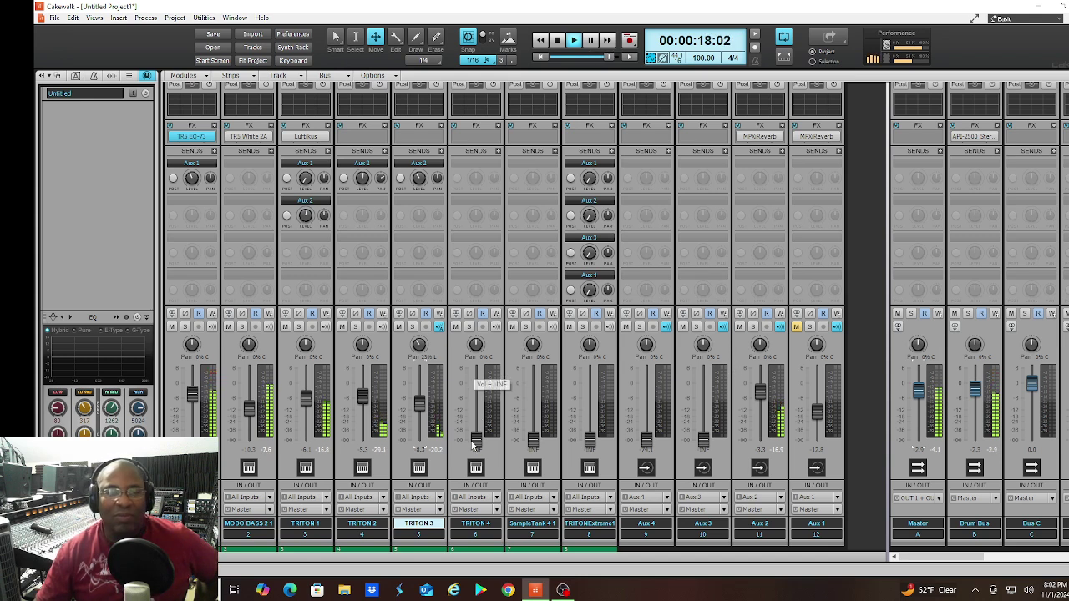
Raise TRITON 4's fader to about -4.4 by ear, then return to the start and stop playback
{"action": "left_click_drag", "start_coordinate": [476, 440], "coordinate": [476, 393]}
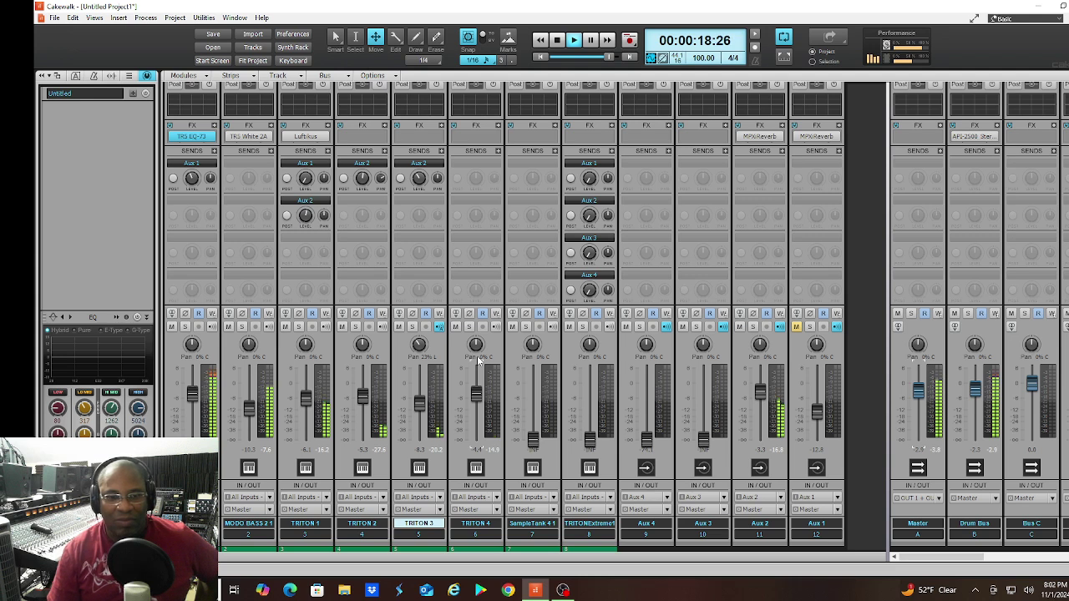
{"action": "key", "text": "w"}
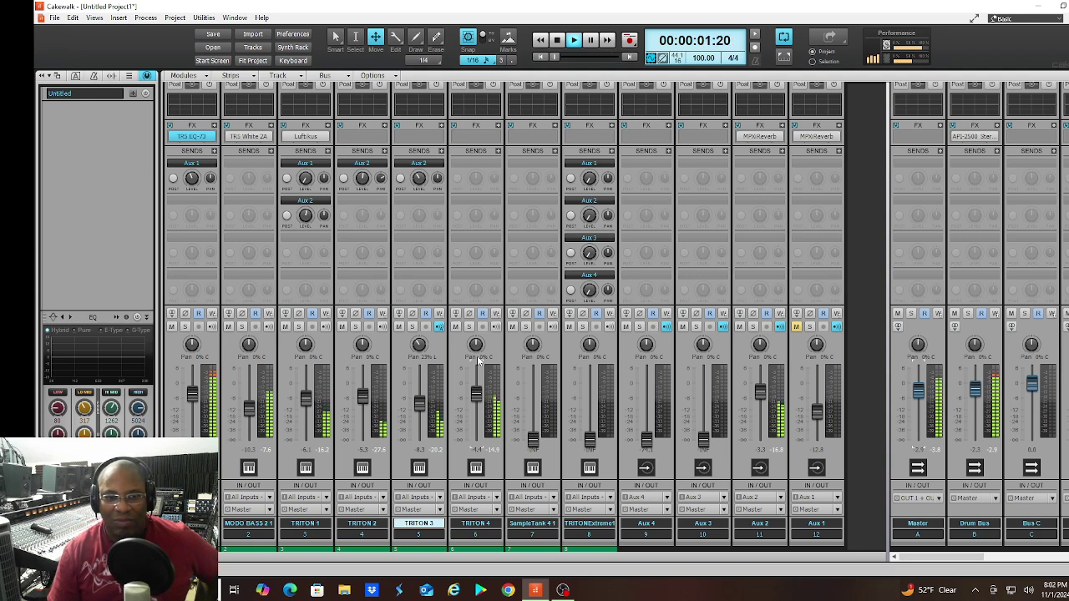
{"action": "key", "text": "space"}
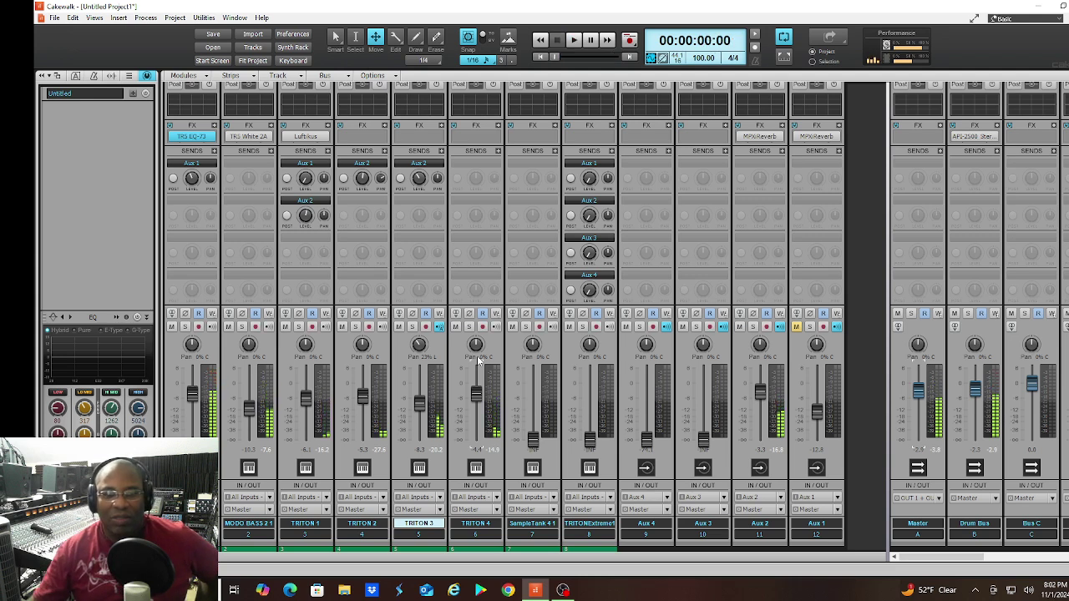
Add a pre-fader Aux 2 send to TRITON 4 and adjust its level during playback
{"action": "right_click", "coordinate": [481, 169]}
{"action": "left_click", "coordinate": [561, 418]}
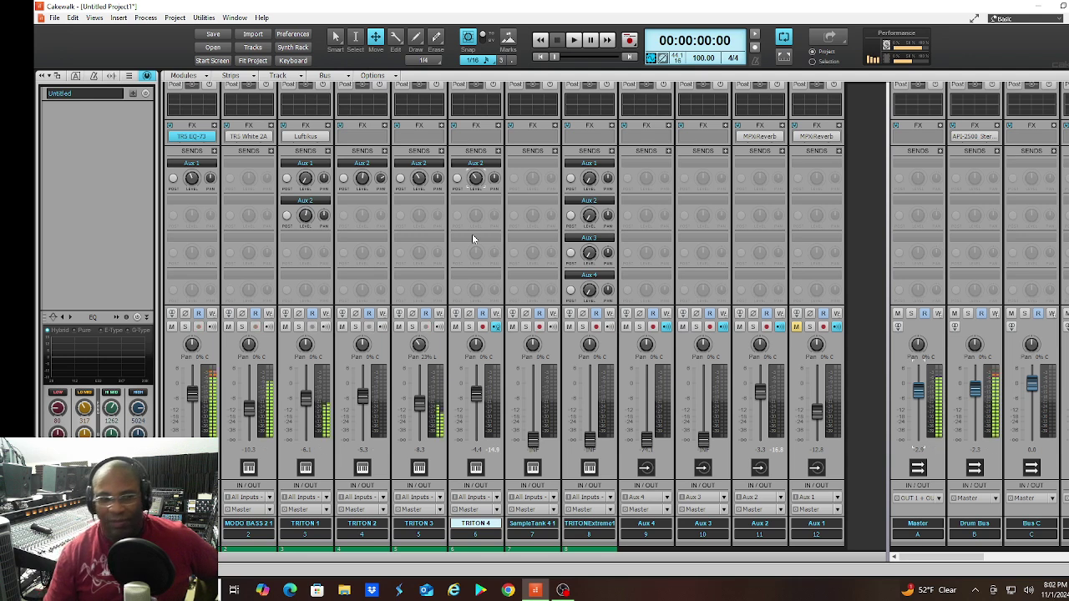
{"action": "key", "text": "space"}
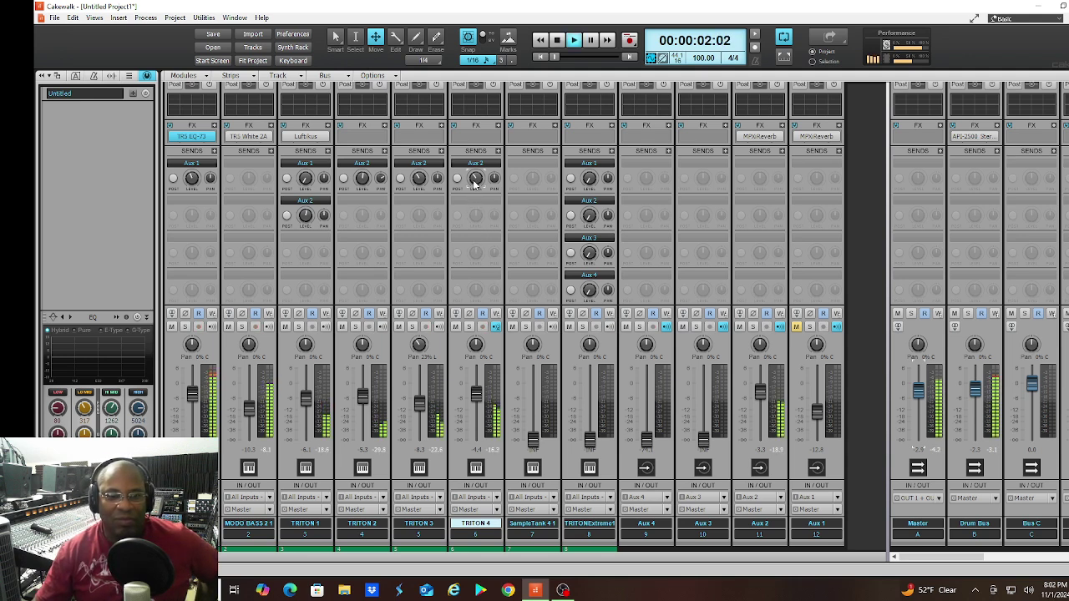
{"action": "mouse_move", "coordinate": [475, 180]}
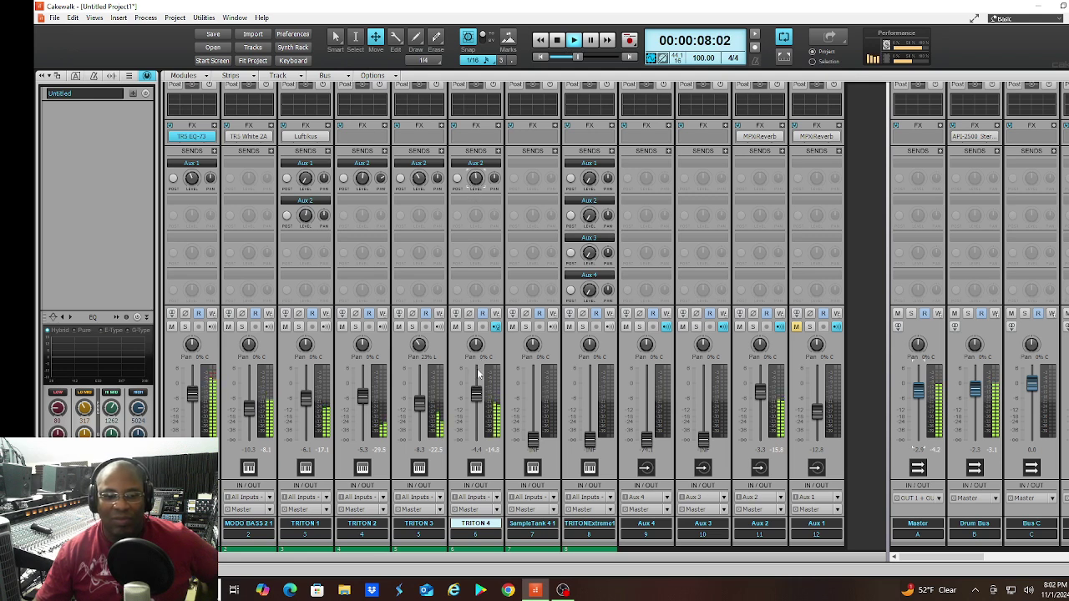
Pan TRITON 4 about 23% right and set its fader to about -3.4 while listening
{"action": "left_click_drag", "start_coordinate": [475, 386], "coordinate": [475, 392]}
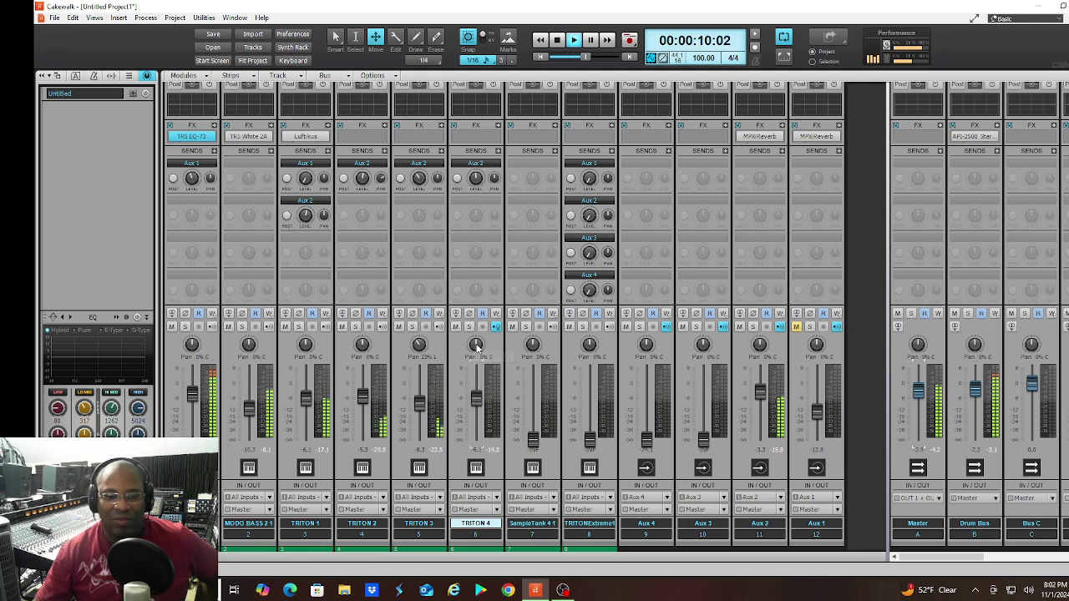
{"action": "left_click_drag", "start_coordinate": [477, 398], "coordinate": [477, 390]}
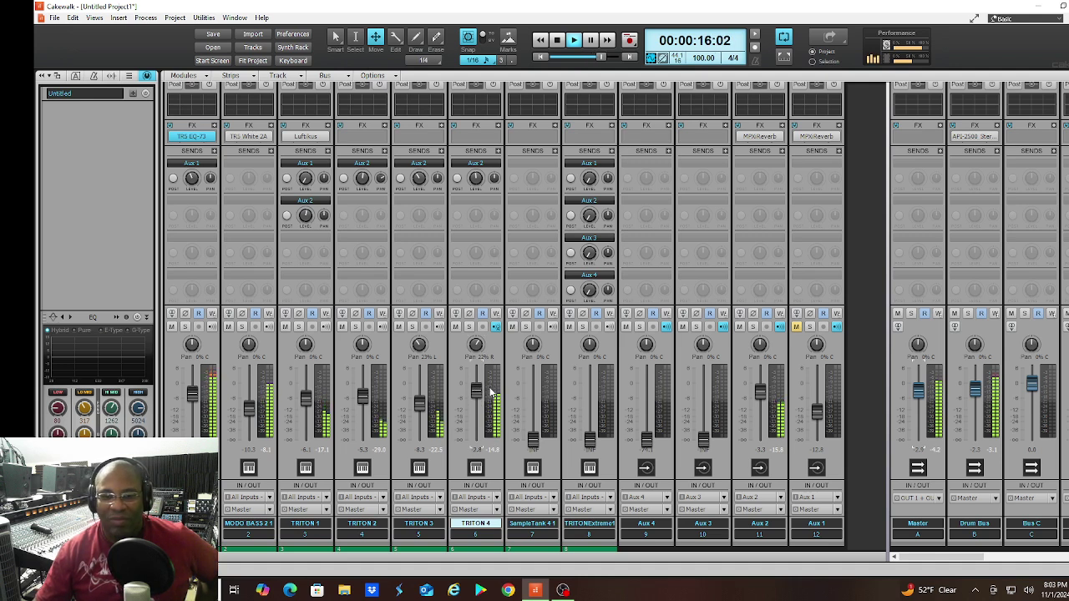
{"action": "left_click_drag", "start_coordinate": [478, 391], "coordinate": [478, 393]}
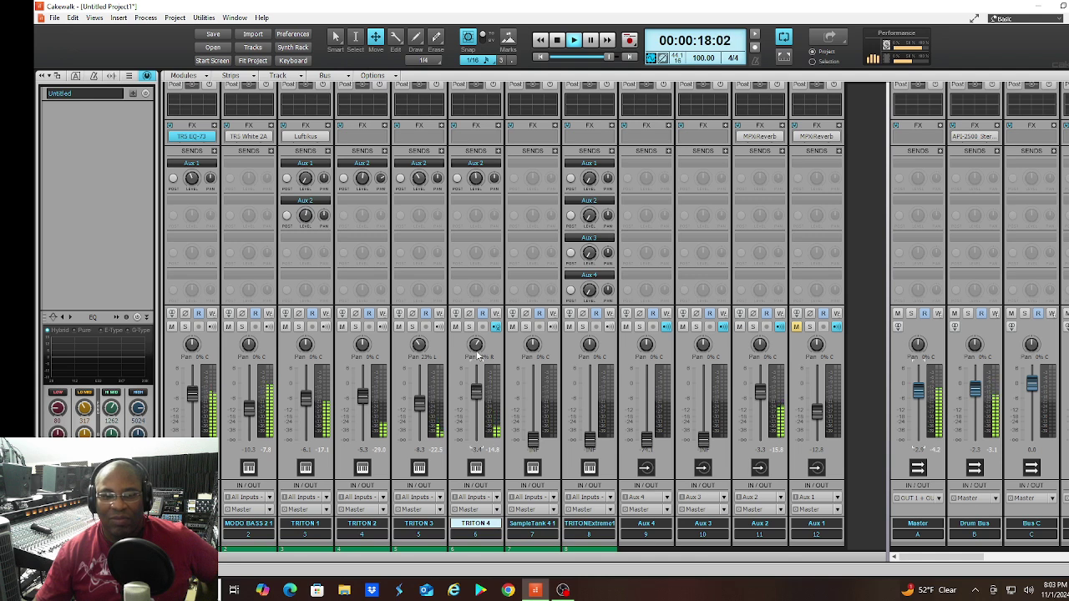
Raise the Aux 1 track's fader to about -7.2 by ear during playback
{"action": "mouse_move", "coordinate": [478, 181]}
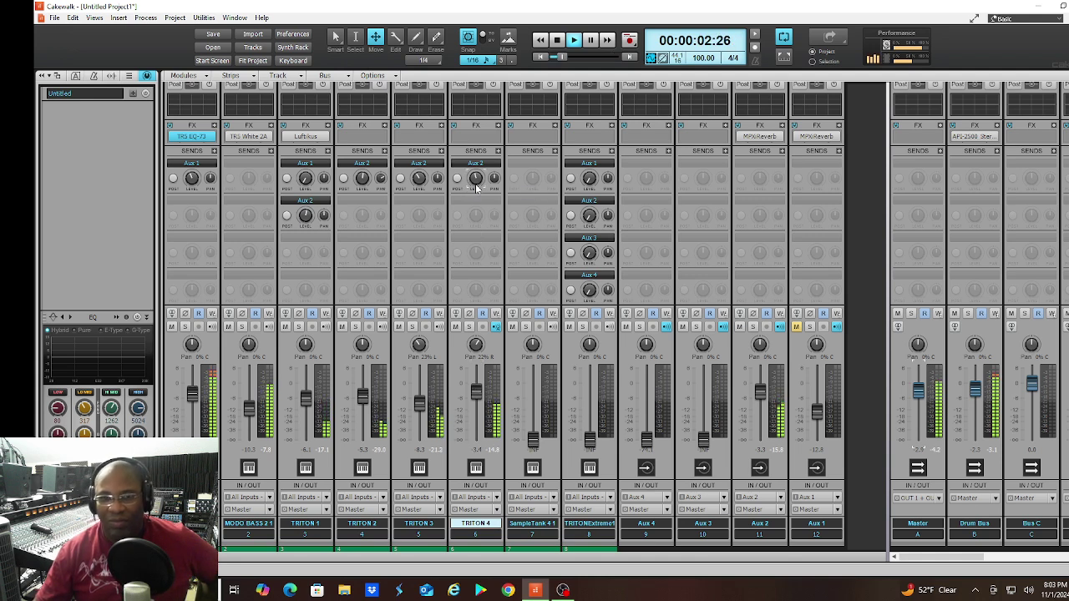
{"action": "mouse_move", "coordinate": [759, 390]}
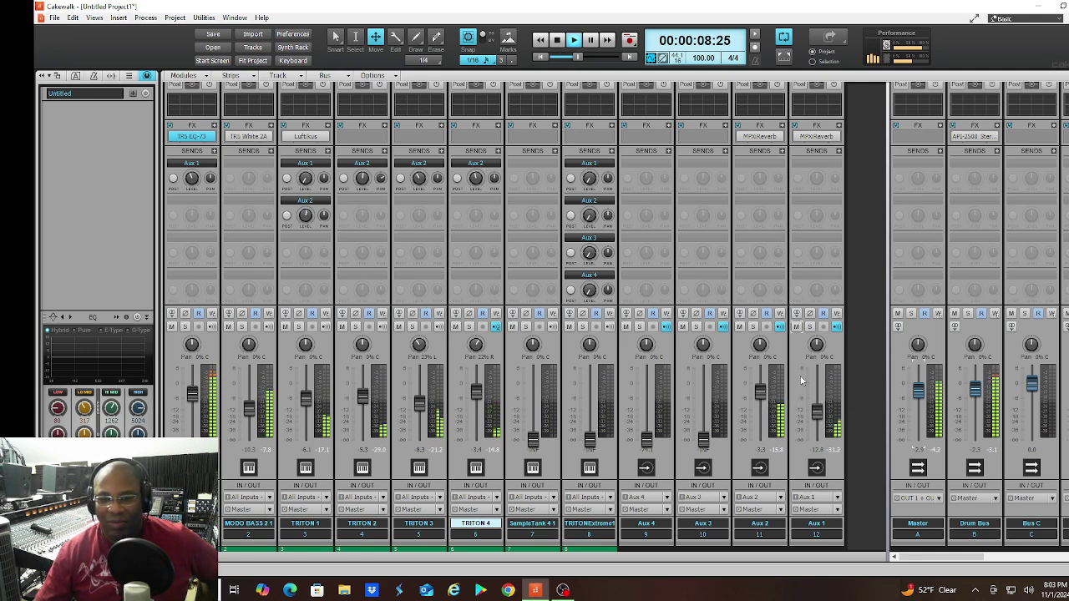
{"action": "left_click_drag", "start_coordinate": [816, 413], "coordinate": [815, 413]}
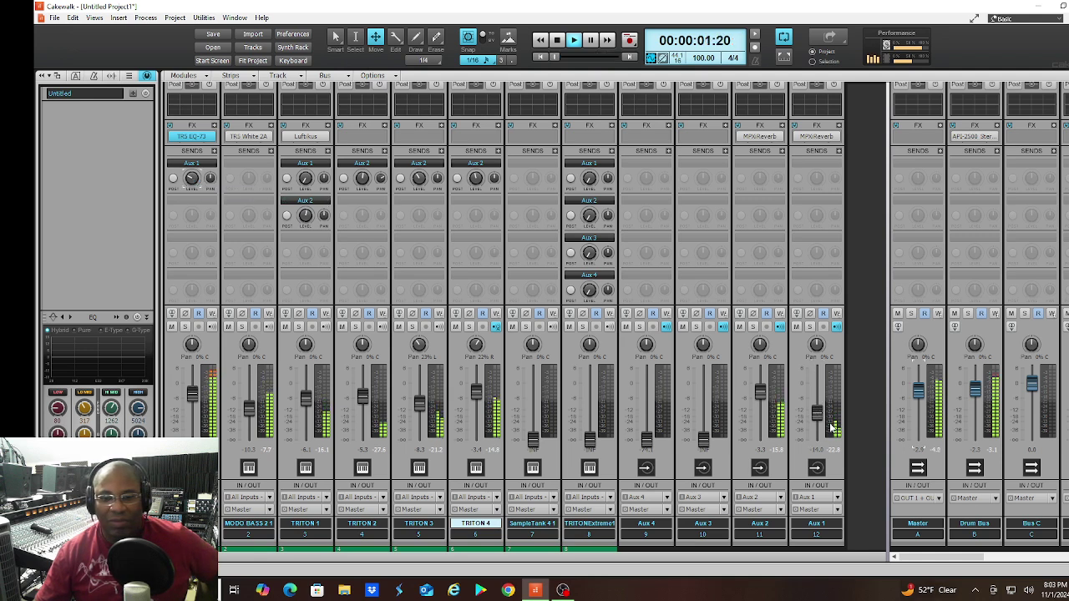
{"action": "mouse_move", "coordinate": [817, 413]}
{"action": "left_mouse_down"}
{"action": "mouse_move", "coordinate": [816, 393]}
{"action": "mouse_move", "coordinate": [817, 401]}
{"action": "left_mouse_up"}
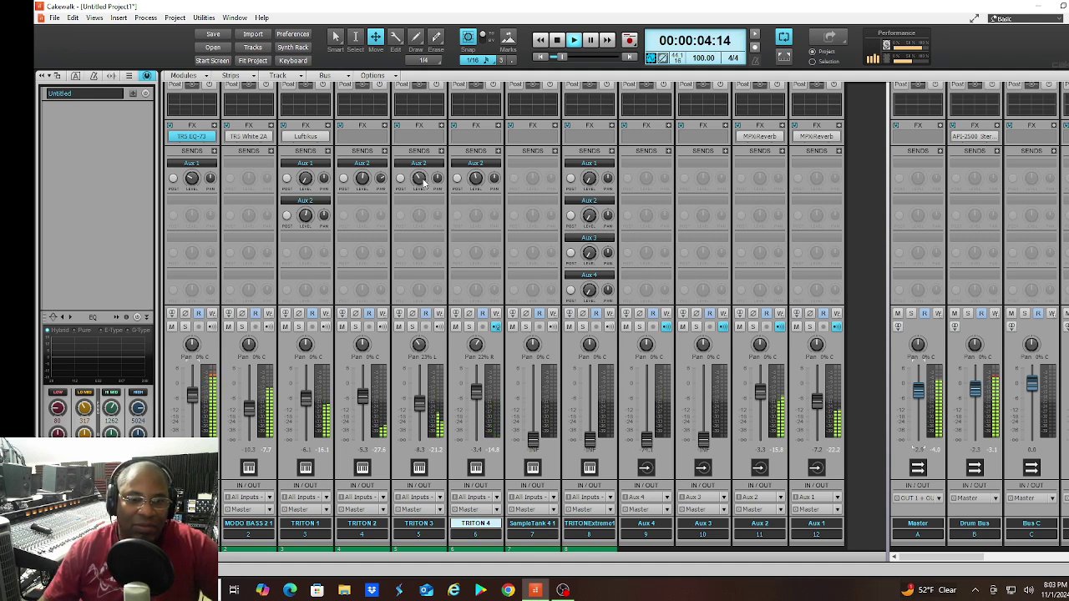
Lower TRITON 3's Aux 2 send level, set TRITON 4's fader to about -4.5, and stop playback
{"action": "mouse_move", "coordinate": [420, 182]}
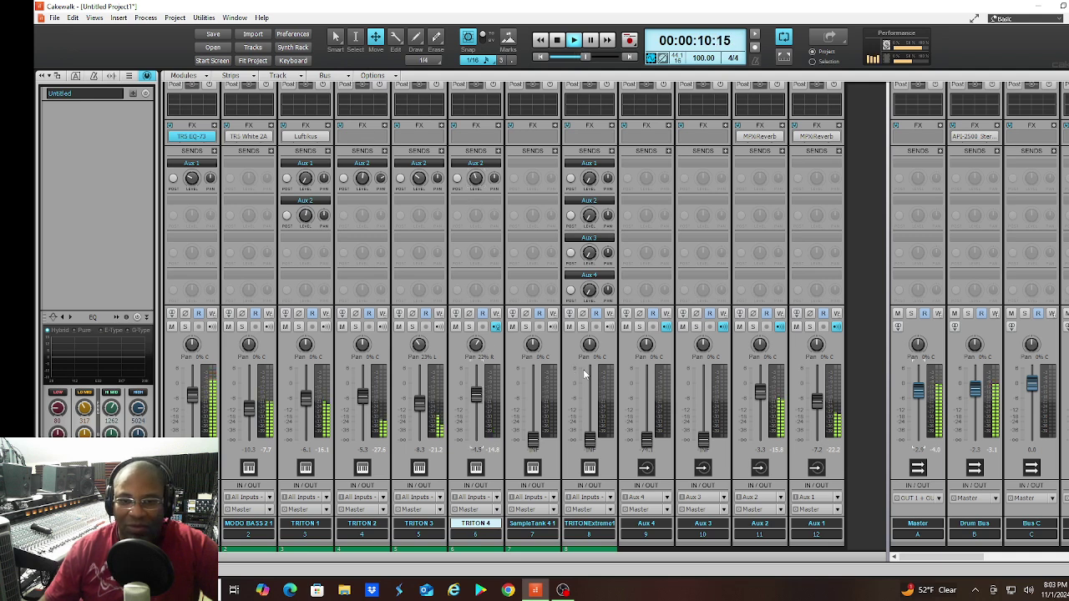
{"action": "mouse_move", "coordinate": [585, 373]}
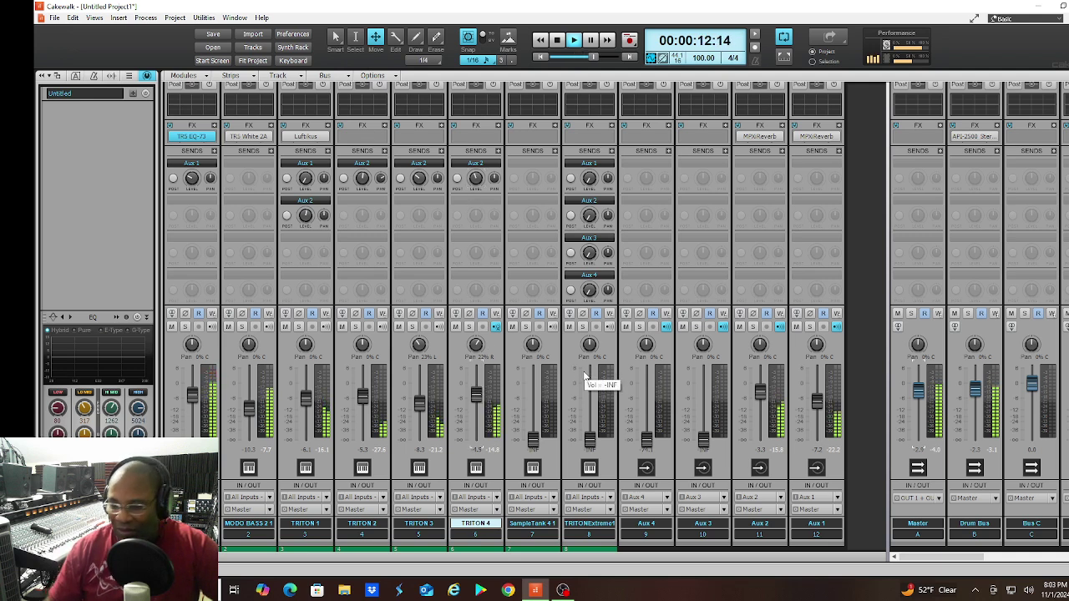
{"action": "key", "text": "space"}
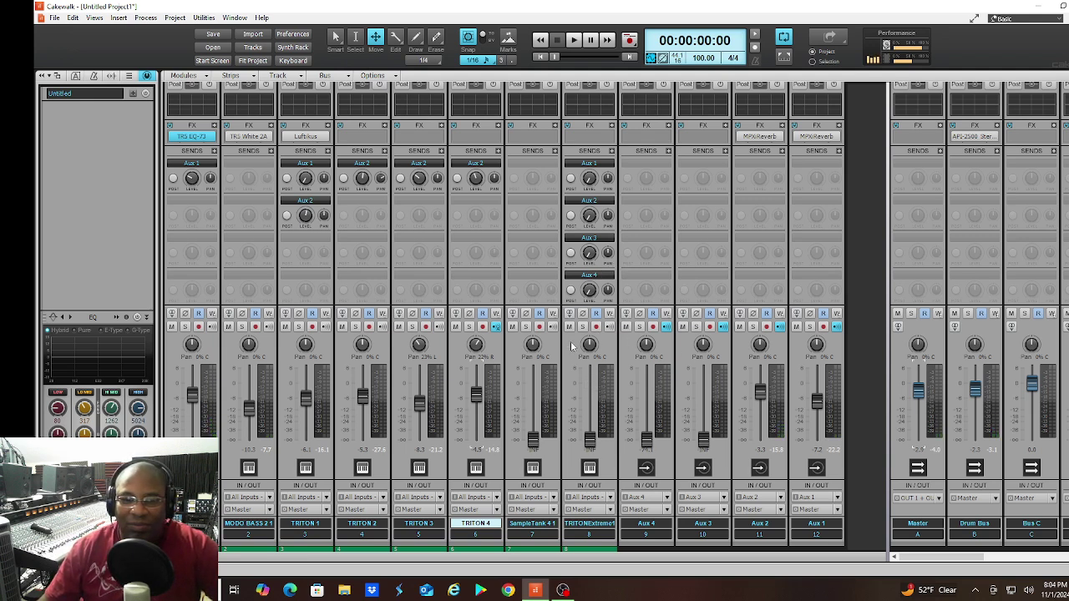
{"action": "left_click", "coordinate": [668, 126]}
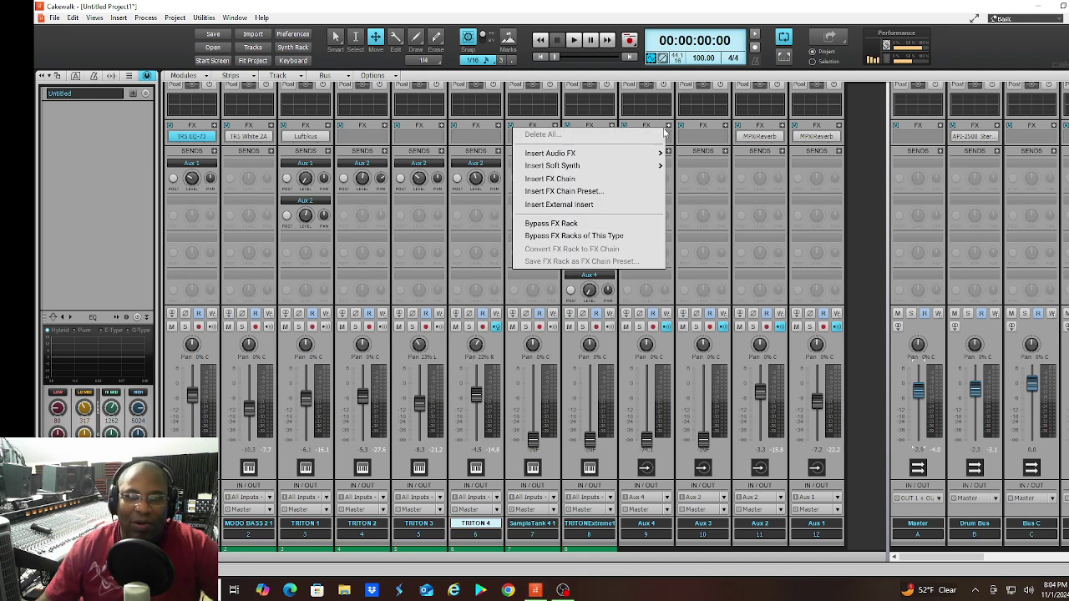
{"action": "left_click", "coordinate": [523, 80]}
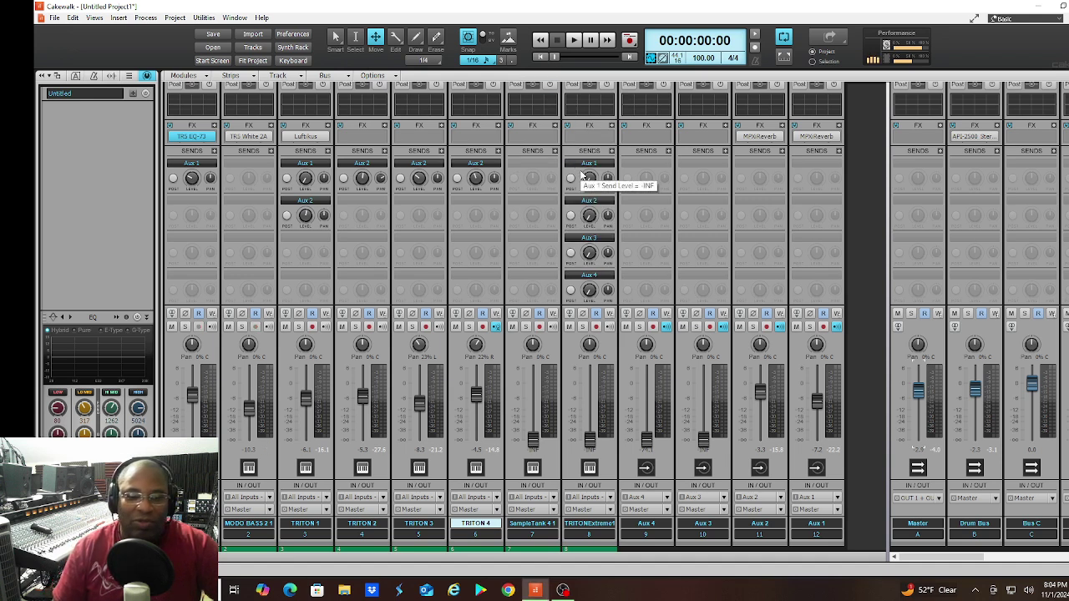
Raise the TRITONExtreme track's fader to about 0.4 and pan it about 53% right during playback
{"action": "key", "text": "space"}
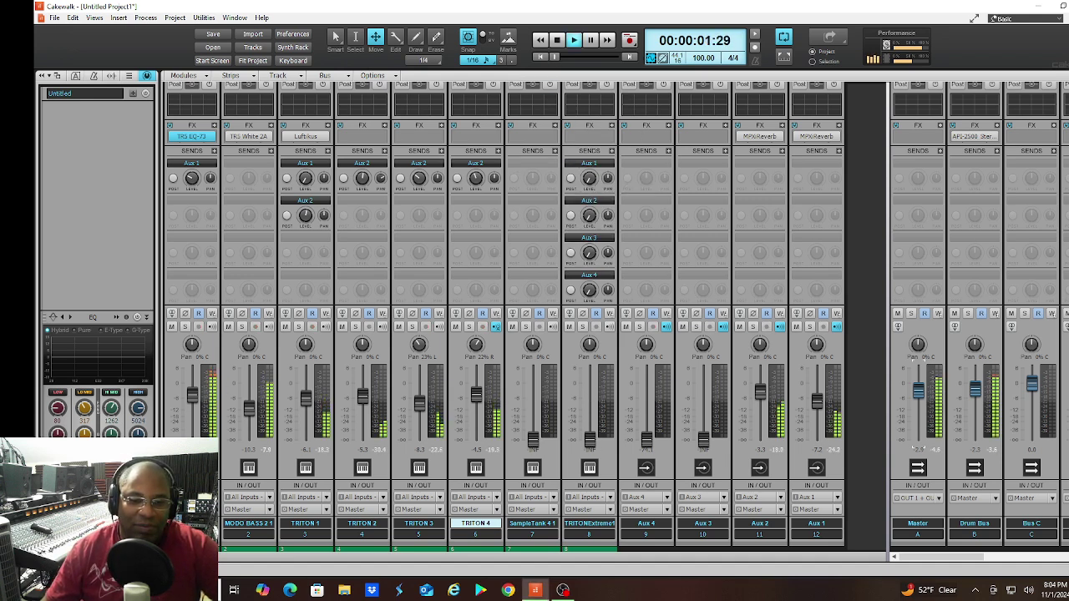
{"action": "left_click_drag", "start_coordinate": [596, 445], "coordinate": [591, 385]}
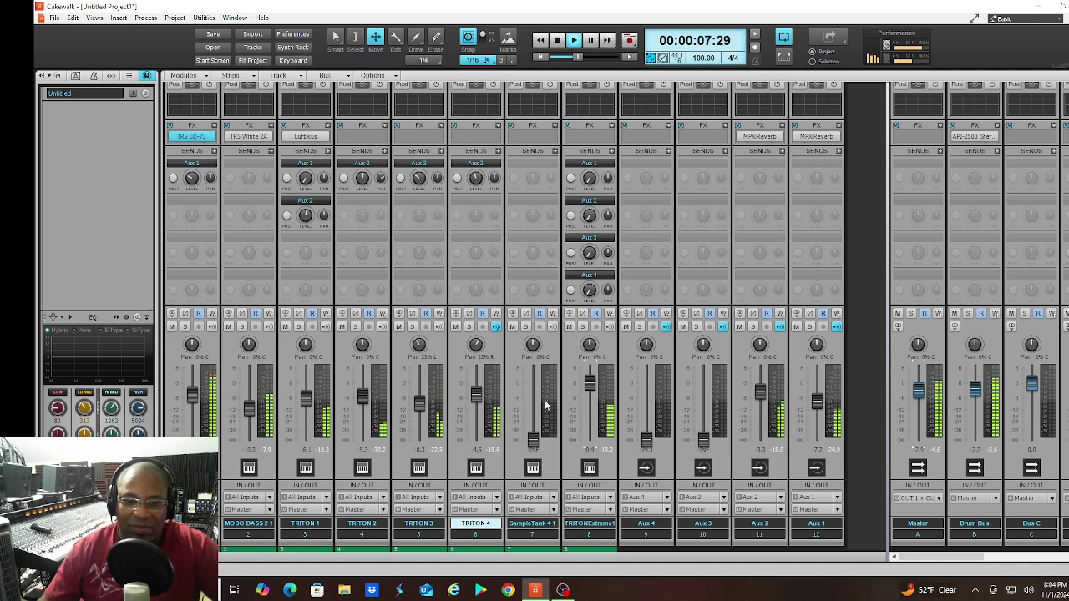
{"action": "mouse_move", "coordinate": [587, 346]}
{"action": "left_mouse_down"}
{"action": "mouse_move", "coordinate": [588, 331]}
{"action": "mouse_move", "coordinate": [587, 342]}
{"action": "left_mouse_up"}
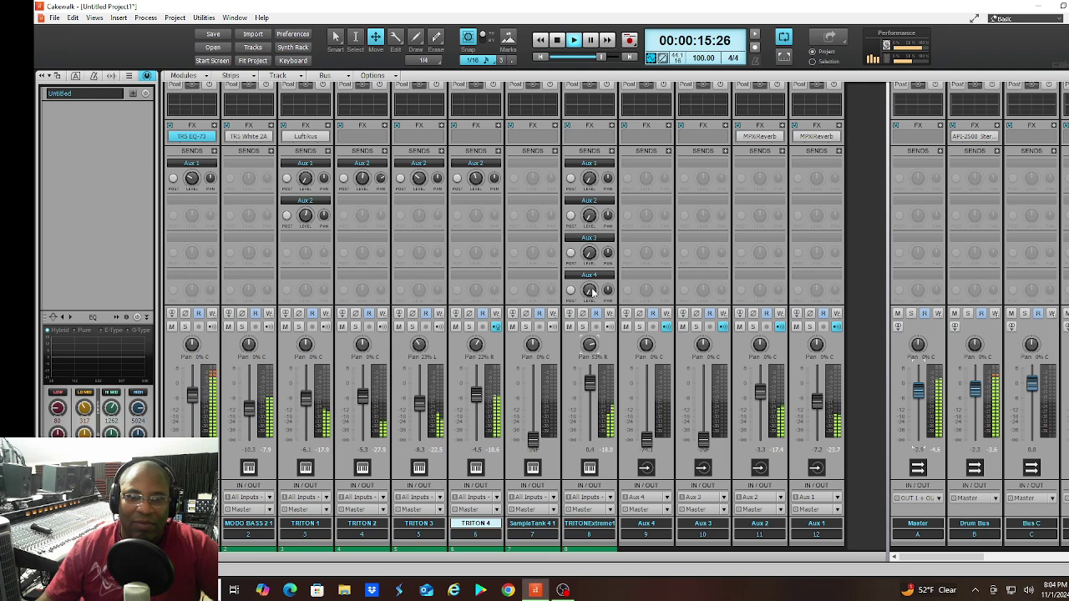
Raise the TRITONExtreme track's Aux 4 send level and set its input gain to about 6.1
{"action": "left_click_drag", "start_coordinate": [591, 292], "coordinate": [591, 278]}
{"action": "scroll", "coordinate": [713, 129], "scroll_direction": "up", "scroll_amount": 1}
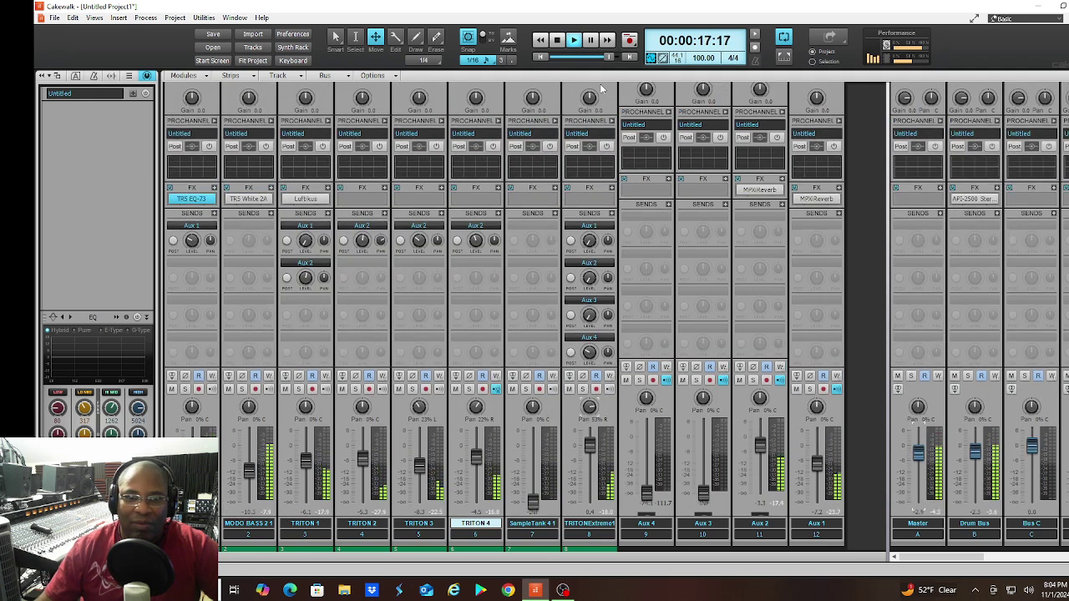
{"action": "scroll", "coordinate": [712, 129], "scroll_direction": "up", "scroll_amount": 1}
{"action": "left_click_drag", "start_coordinate": [590, 101], "coordinate": [589, 96]}
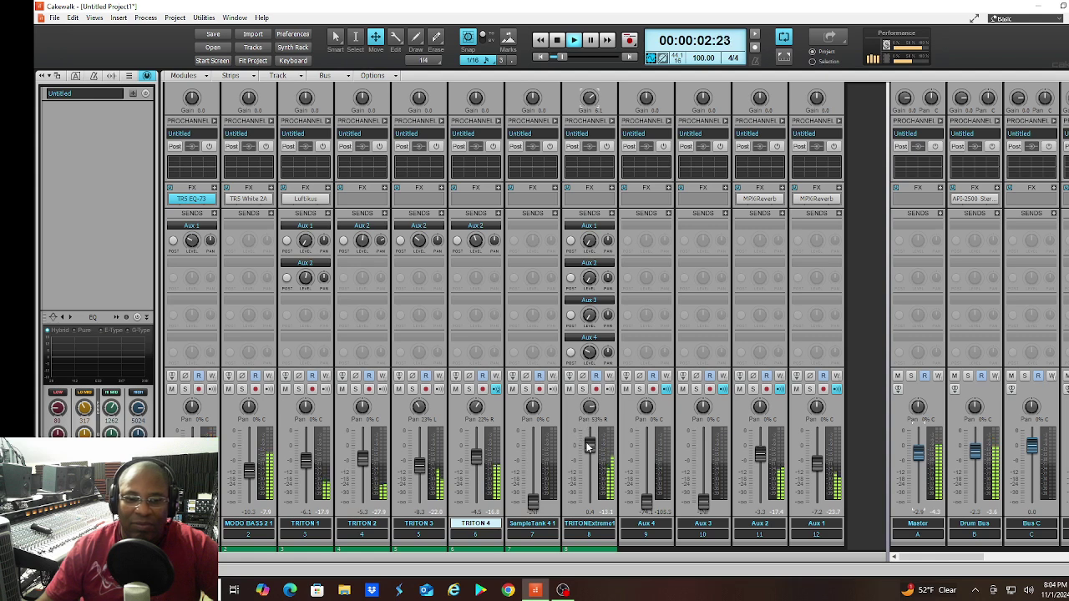
Stop playback and lower the TRITONExtreme track's fader to about -2.0
{"action": "left_click_drag", "start_coordinate": [589, 444], "coordinate": [590, 448]}
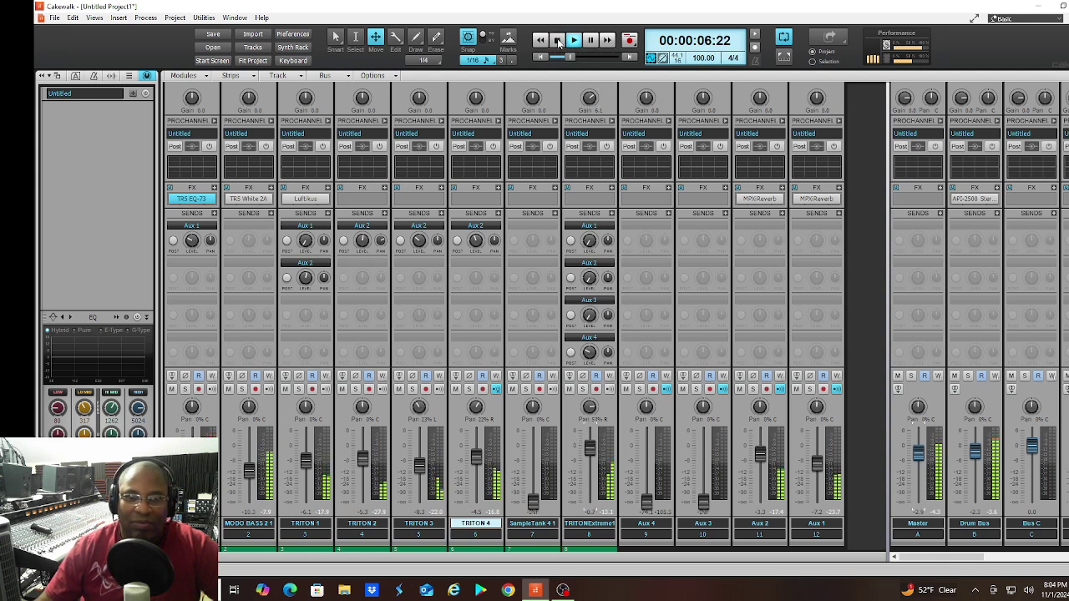
{"action": "left_click", "coordinate": [557, 40]}
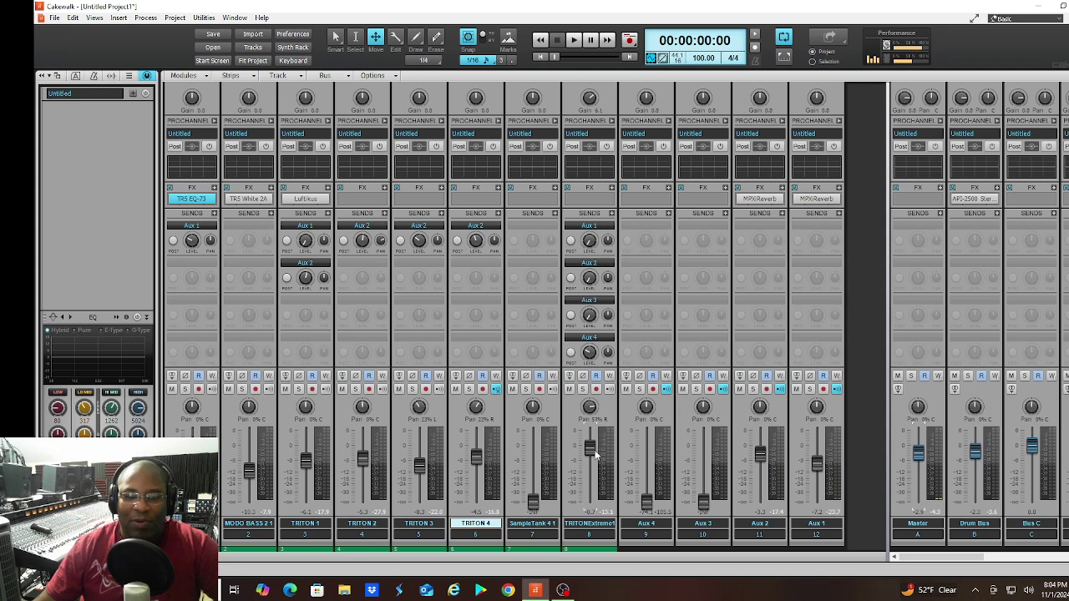
{"action": "left_click_drag", "start_coordinate": [594, 452], "coordinate": [590, 452]}
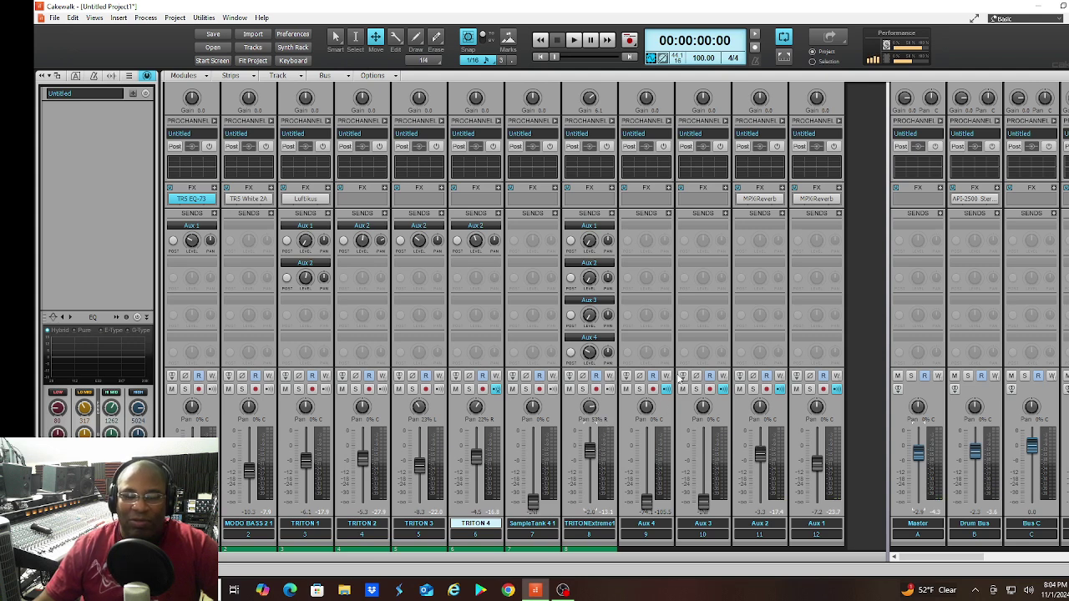
Insert the TH3 guitar amp effect on the Aux 4 track and move its window clear for editing
{"action": "left_click", "coordinate": [669, 189]}
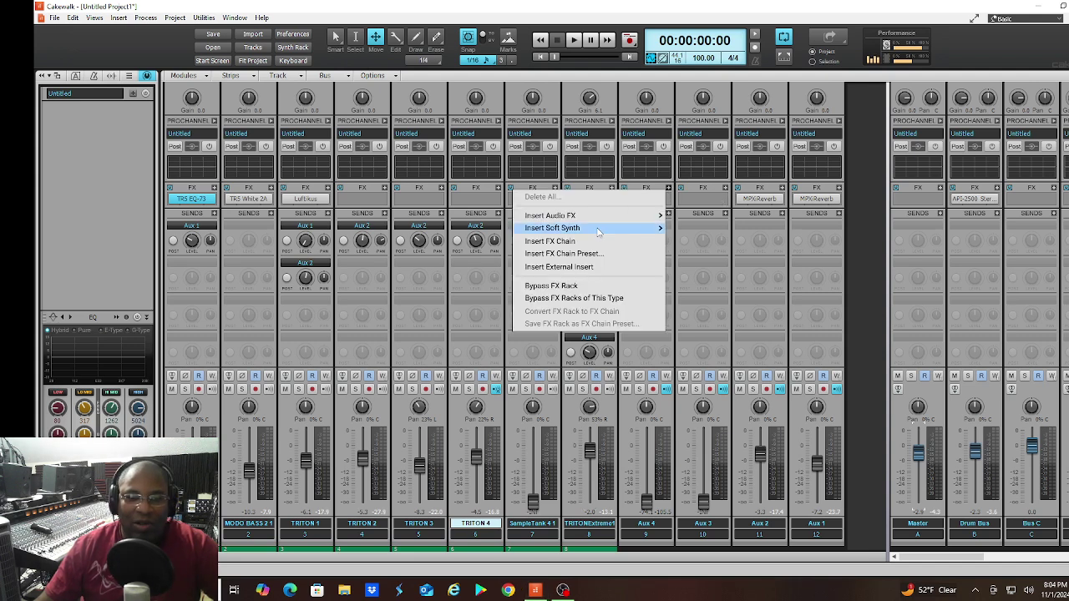
{"action": "mouse_move", "coordinate": [608, 219]}
{"action": "mouse_move", "coordinate": [724, 389]}
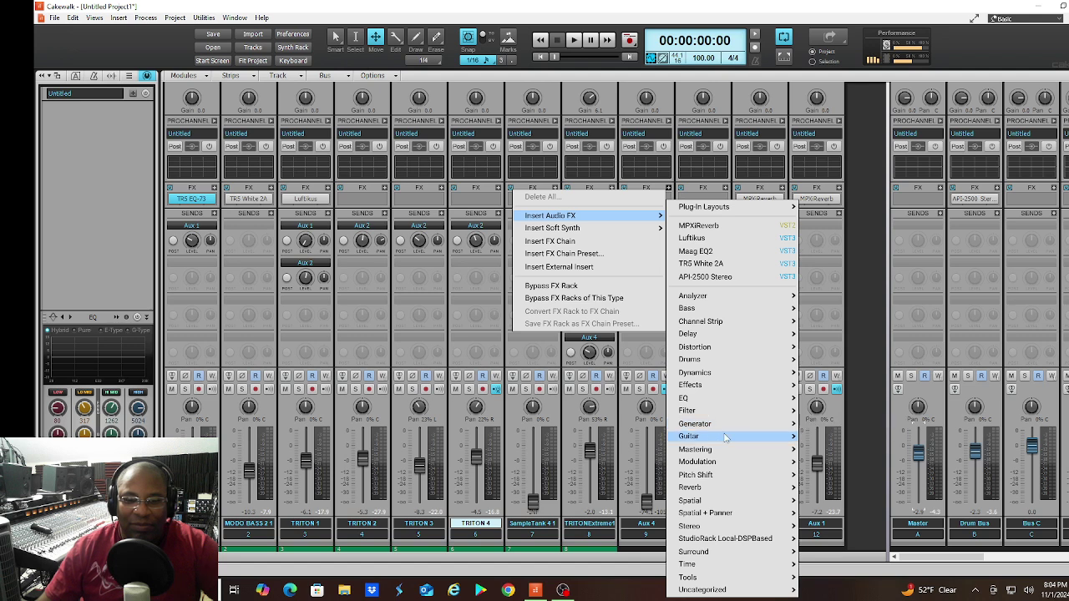
{"action": "mouse_move", "coordinate": [726, 439]}
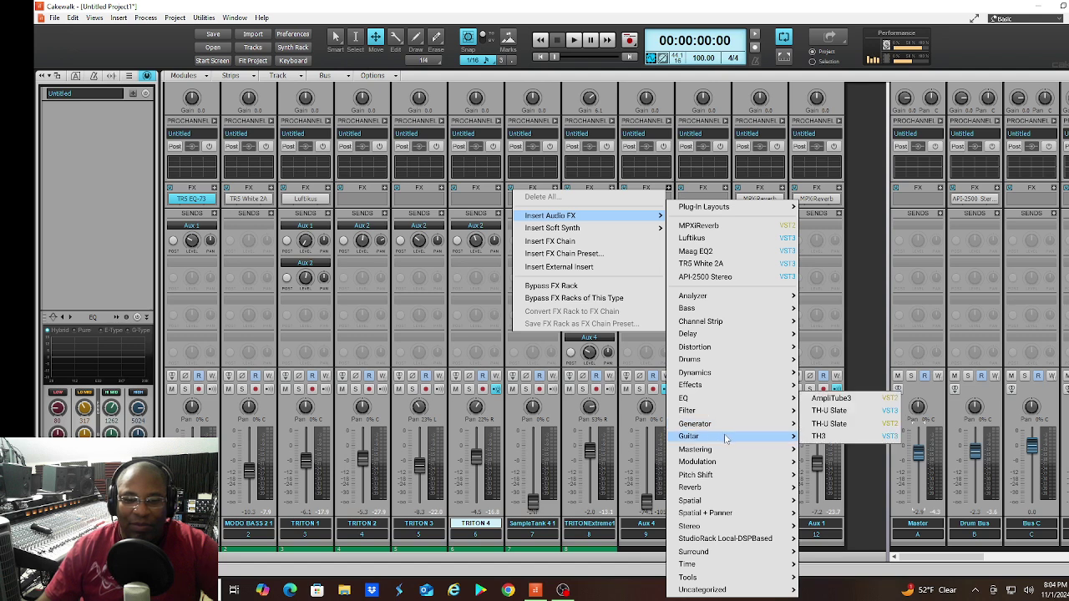
{"action": "left_click", "coordinate": [816, 437]}
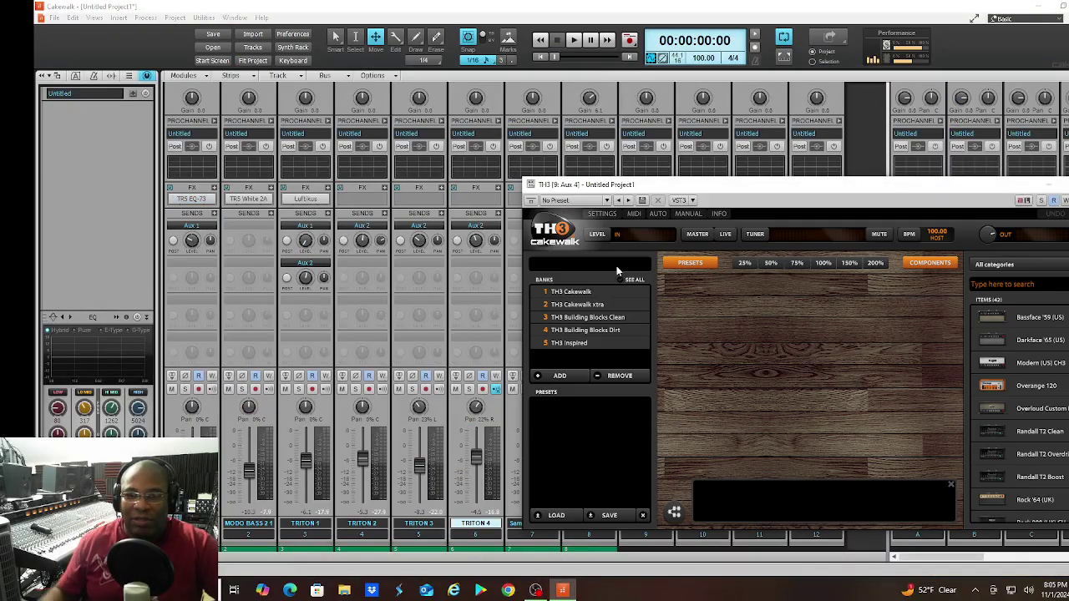
{"action": "left_click_drag", "start_coordinate": [775, 192], "coordinate": [516, 111]}
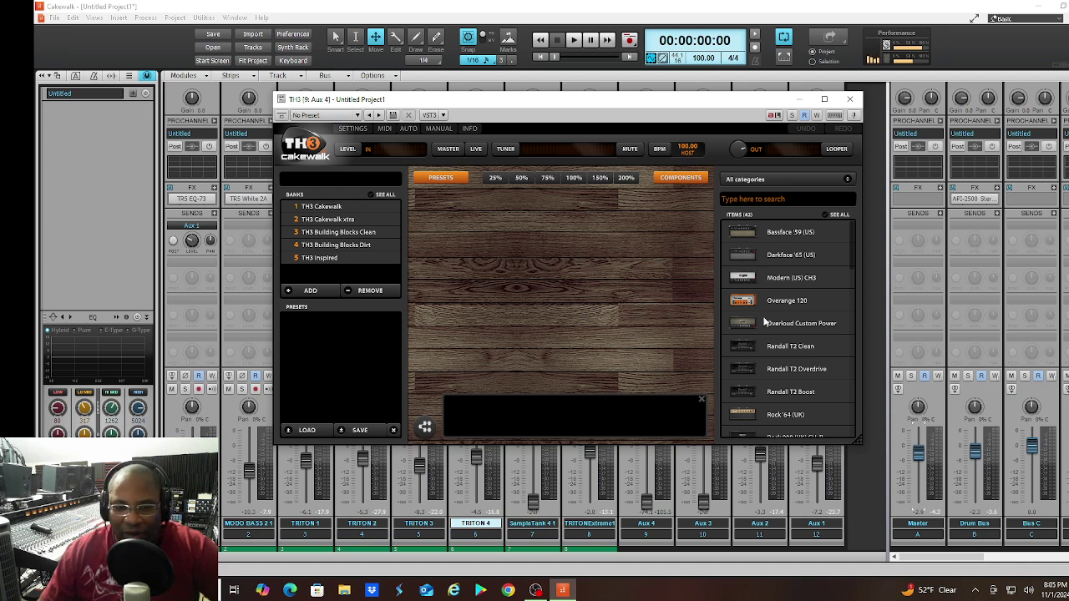
Add the Randall T2 Clean amp and the 2x12 OB Darkface '65 (US) cabinet to the TH3 signal chain
{"action": "left_click_drag", "start_coordinate": [749, 355], "coordinate": [485, 259]}
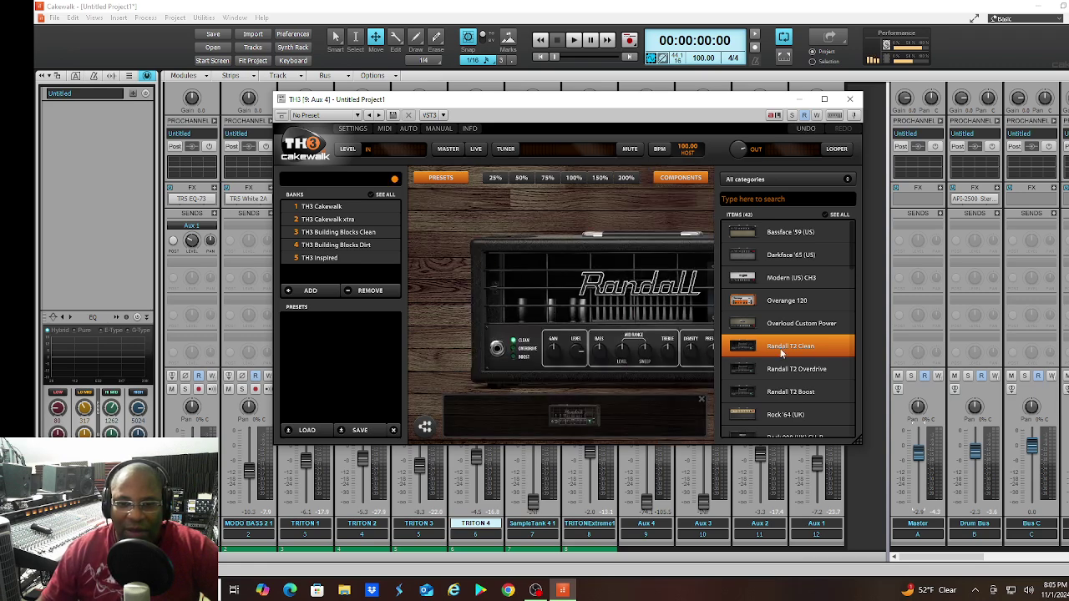
{"action": "scroll", "coordinate": [849, 251], "scroll_direction": "down", "scroll_amount": 8}
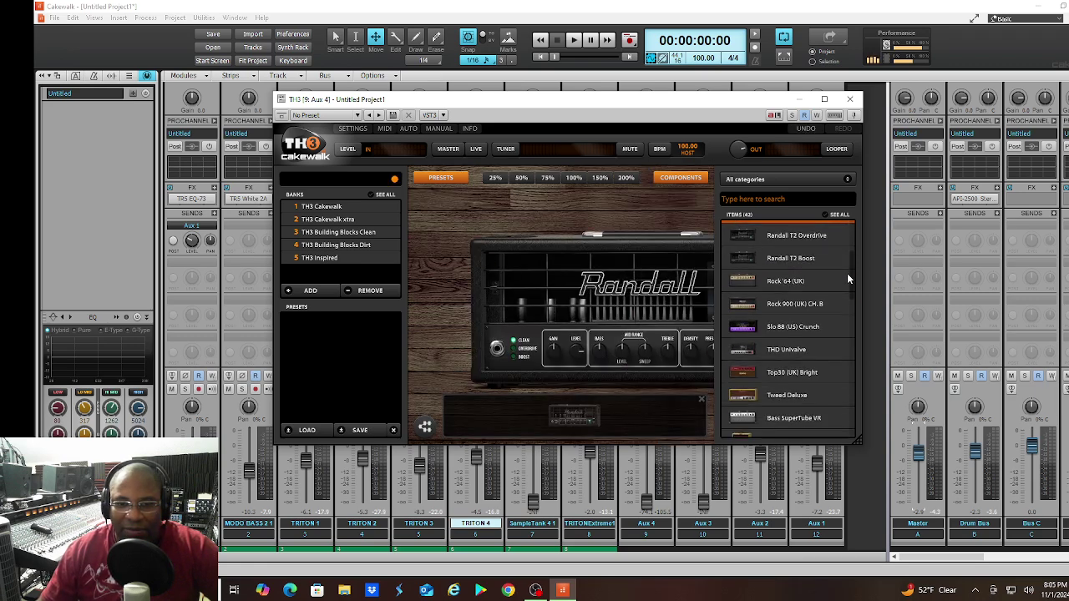
{"action": "scroll", "coordinate": [845, 288], "scroll_direction": "down", "scroll_amount": 8}
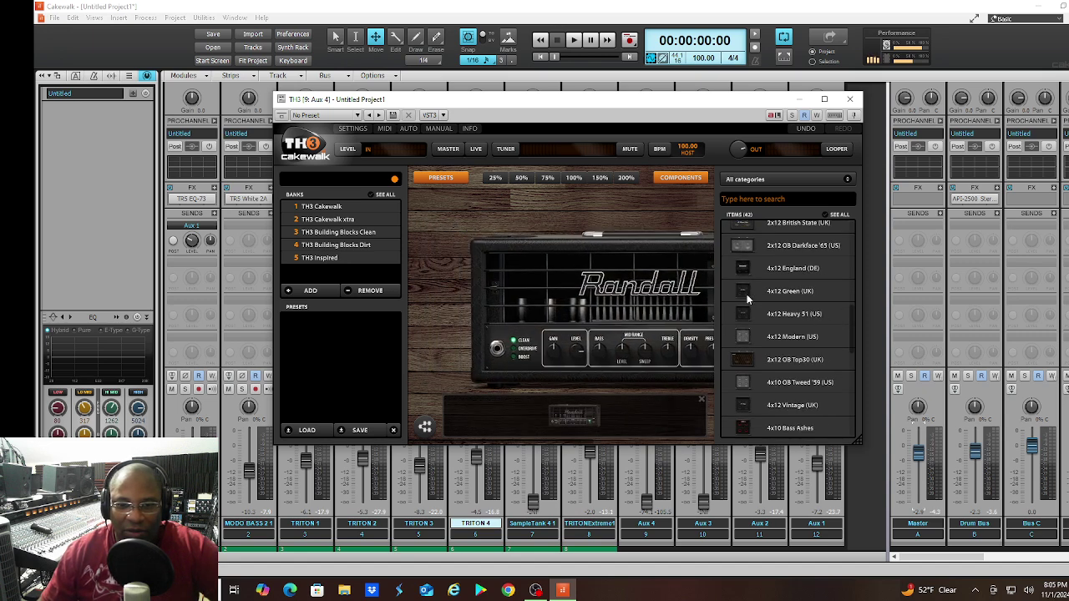
{"action": "left_click", "coordinate": [744, 247]}
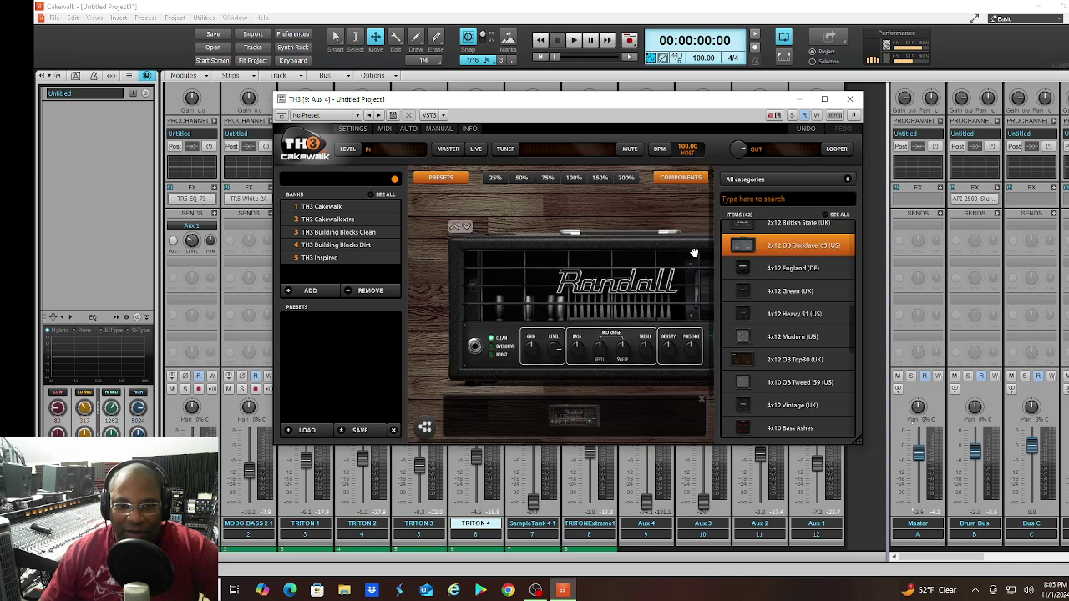
Examine the Darkface cabinet and the Randall amp in the TH3 signal chain
{"action": "left_click", "coordinate": [601, 419]}
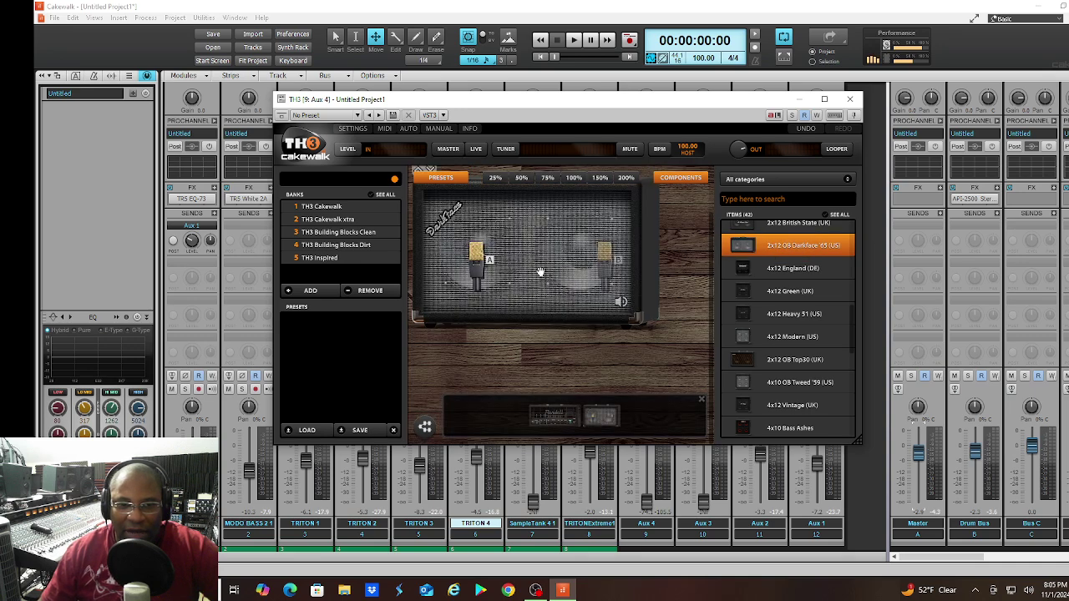
{"action": "left_click_drag", "start_coordinate": [568, 310], "coordinate": [544, 312]}
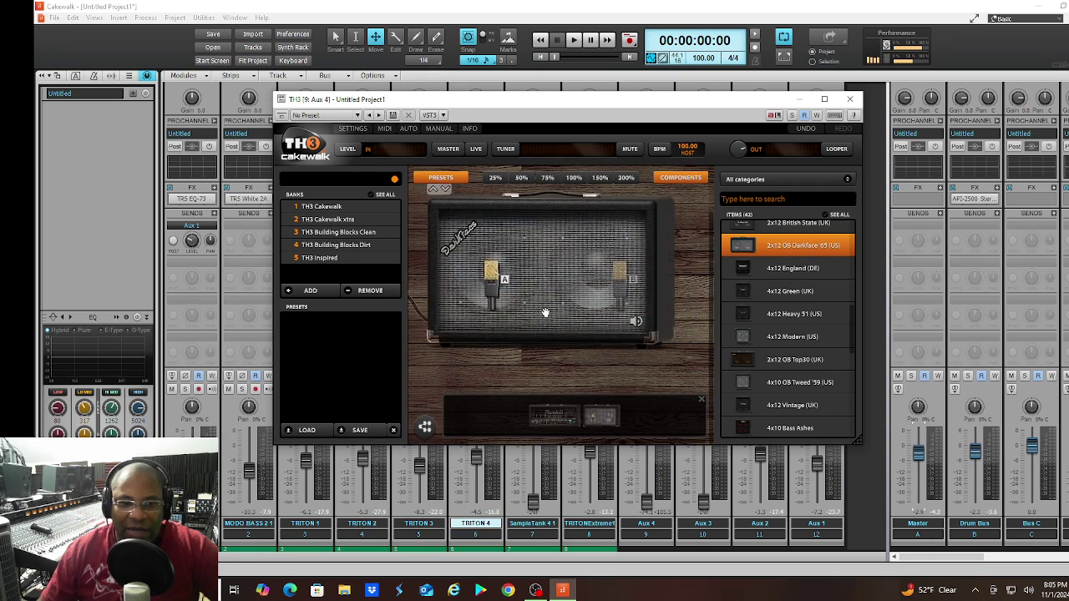
{"action": "left_click", "coordinate": [564, 419]}
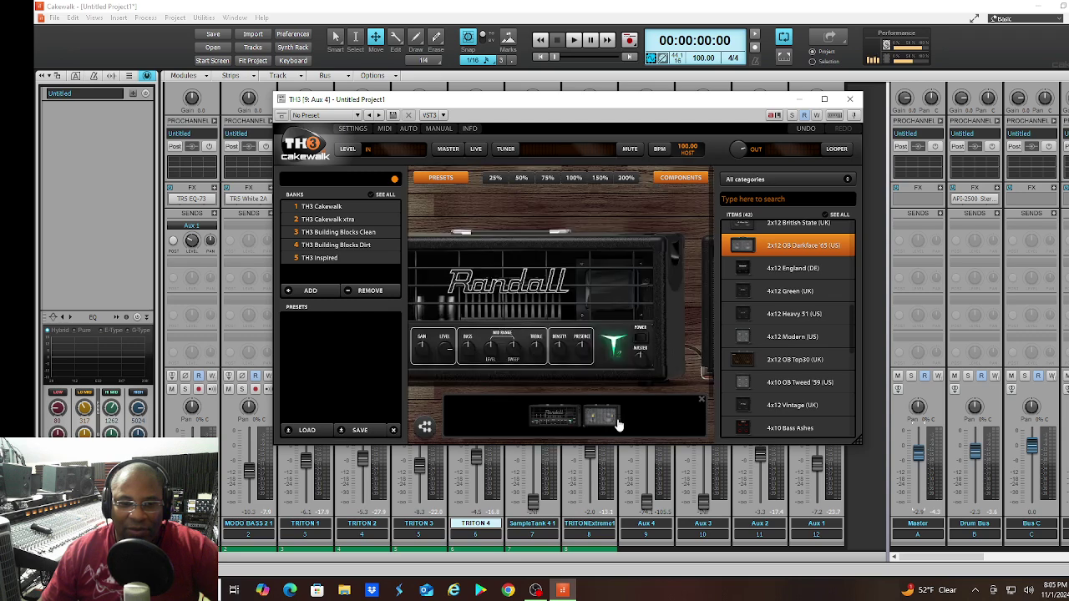
{"action": "left_click", "coordinate": [616, 425]}
{"action": "left_click", "coordinate": [573, 416]}
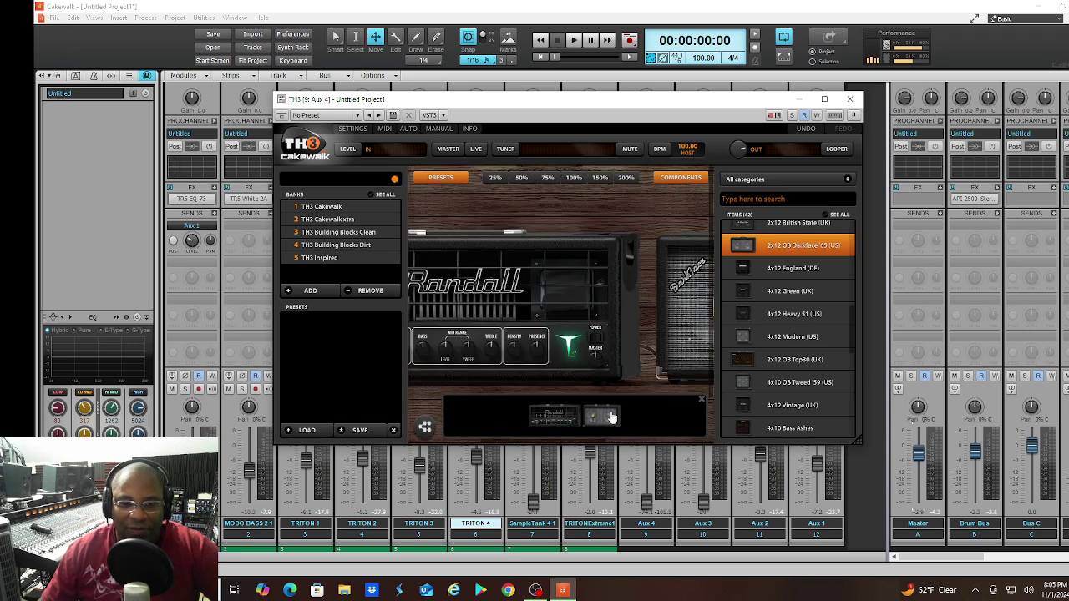
{"action": "left_click", "coordinate": [610, 416]}
{"action": "left_click", "coordinate": [566, 416]}
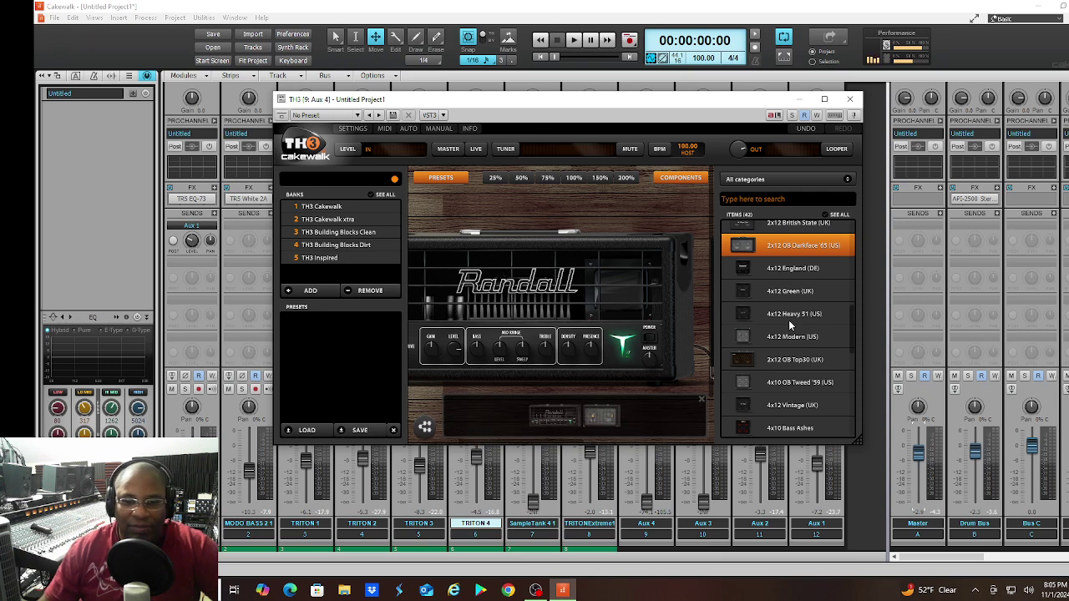
Add the CHR-2 chorus pedal in front of the Randall amp and close TH3
{"action": "scroll", "coordinate": [789, 325], "scroll_direction": "up", "scroll_amount": 5}
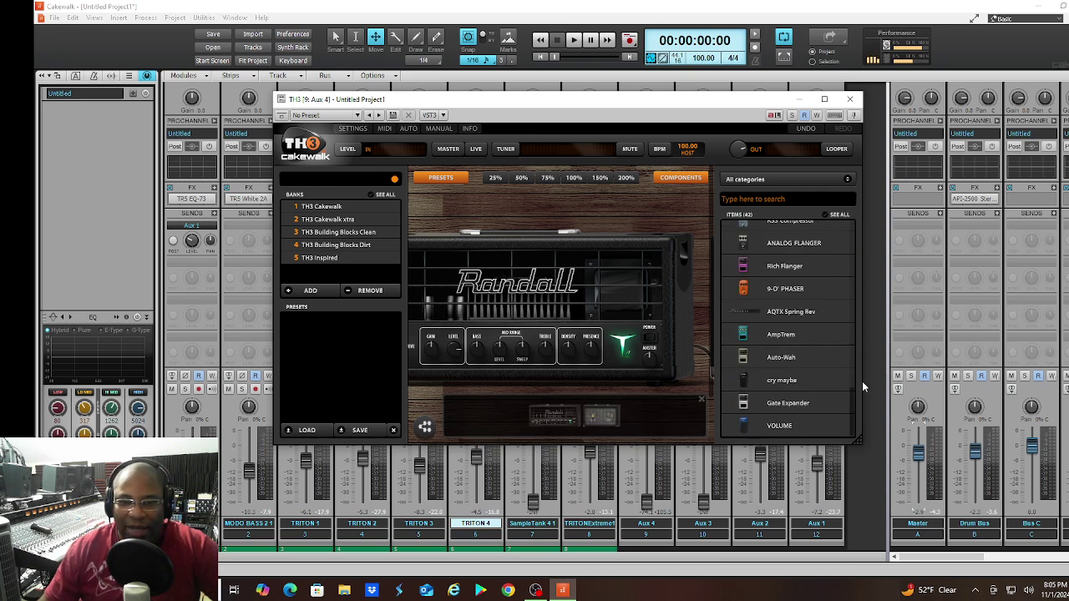
{"action": "scroll", "coordinate": [796, 379], "scroll_direction": "up", "scroll_amount": 2}
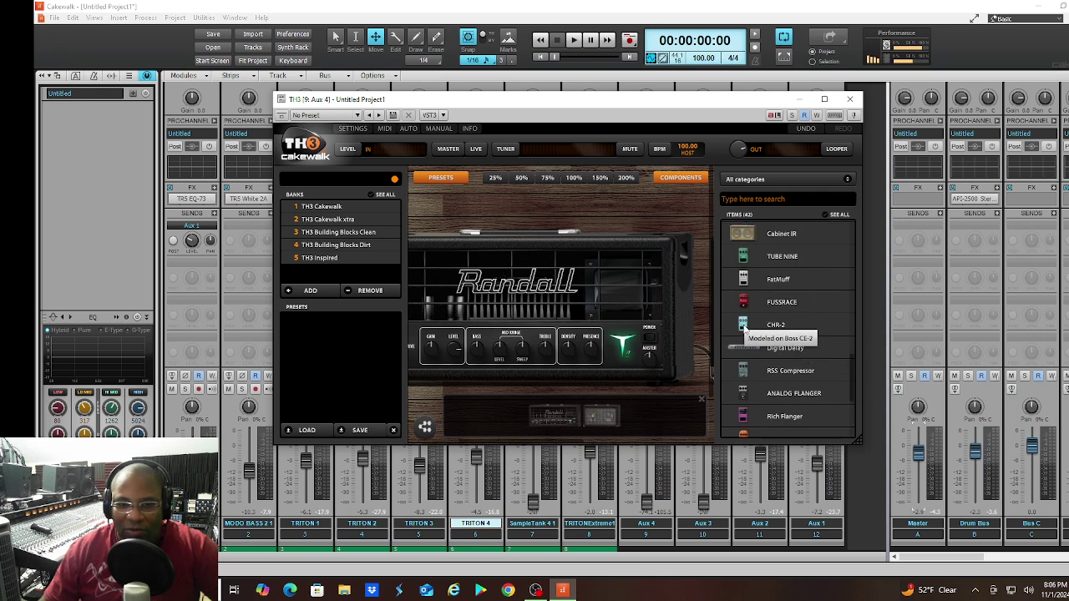
{"action": "left_click_drag", "start_coordinate": [746, 327], "coordinate": [459, 325]}
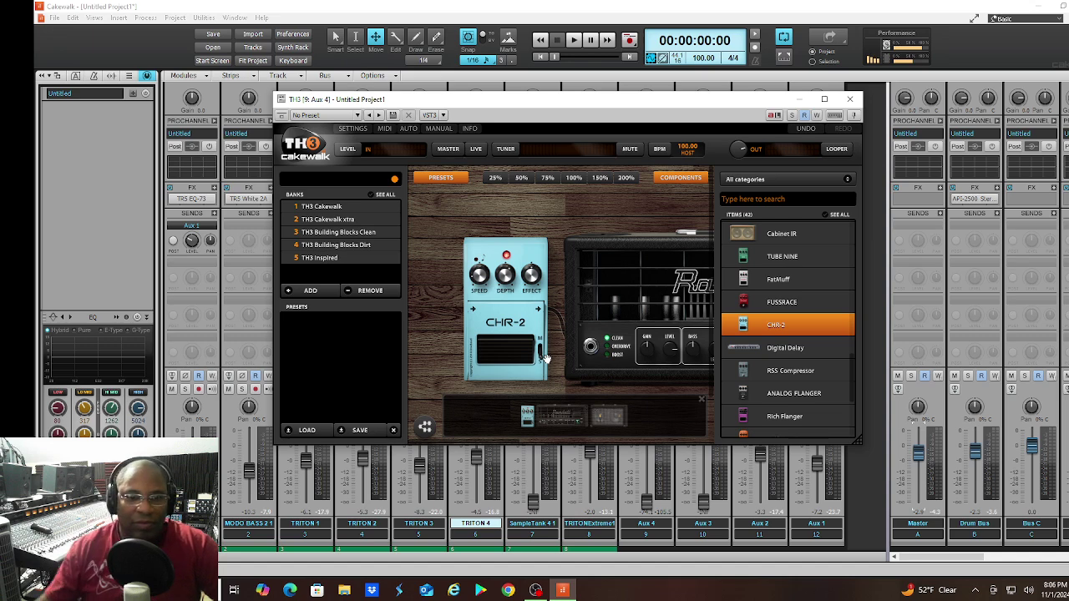
{"action": "left_click", "coordinate": [849, 99]}
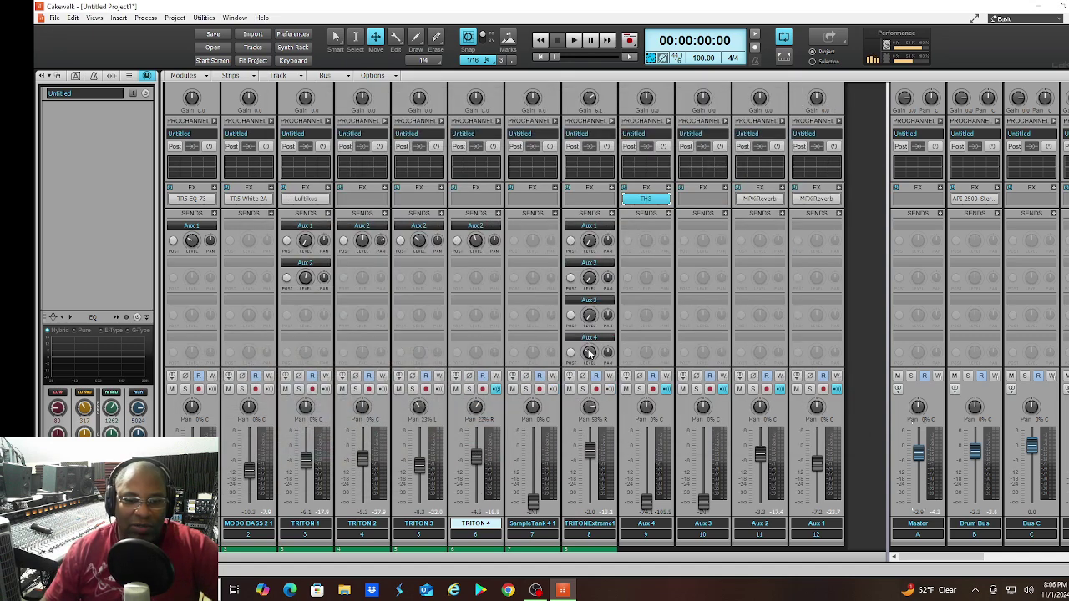
Raise the TRITONExtreme track's Aux 4 send and bring the Aux 4 fader up to about -1.3 dB during playback
{"action": "mouse_move", "coordinate": [589, 353]}
{"action": "left_click_drag", "start_coordinate": [646, 501], "coordinate": [647, 464]}
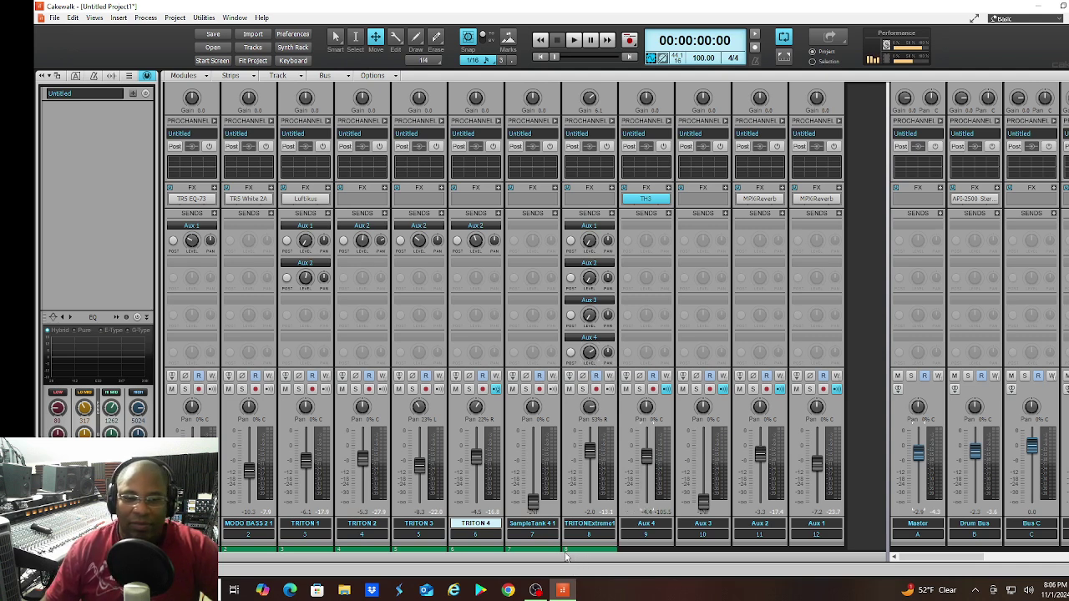
{"action": "key", "text": "space"}
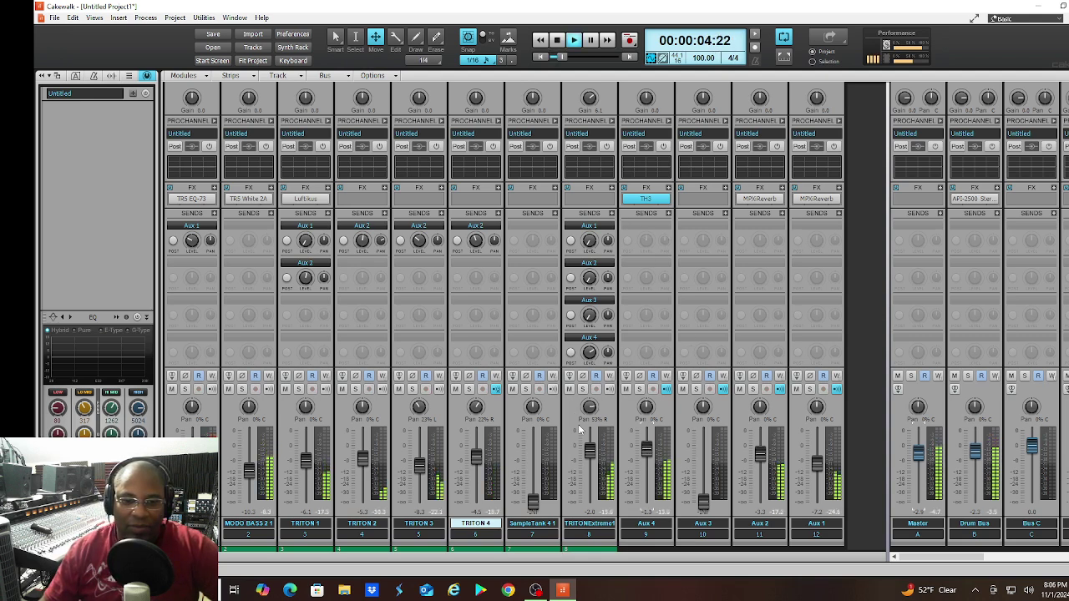
Reopen TH3 on Aux 4 and adjust the CHR-2 chorus pedal's Depth while the mix plays
{"action": "double_click", "coordinate": [646, 200]}
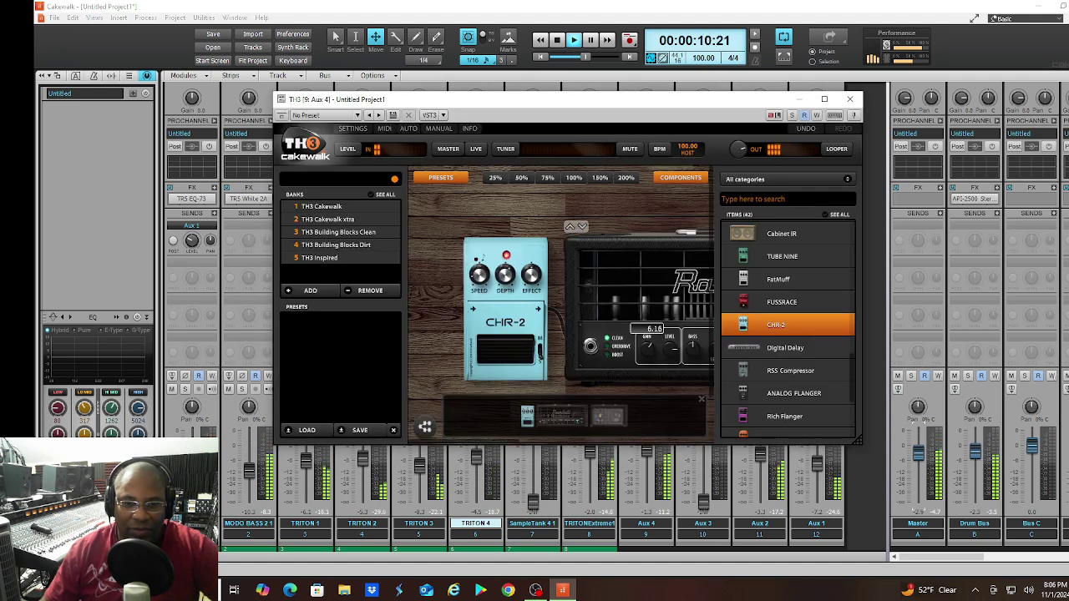
{"action": "left_click", "coordinate": [573, 414]}
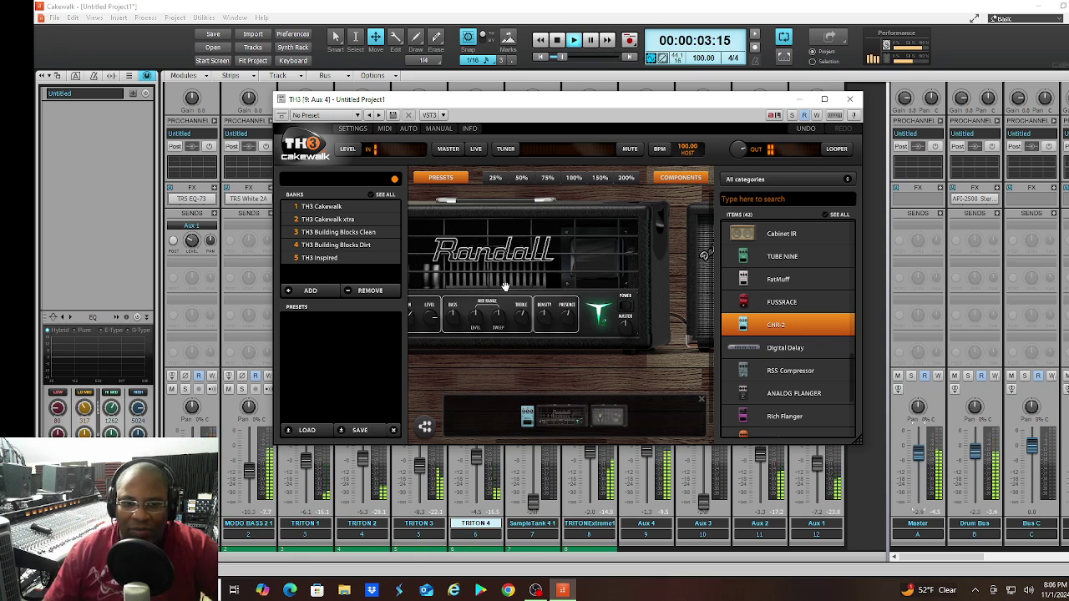
{"action": "left_click", "coordinate": [526, 416]}
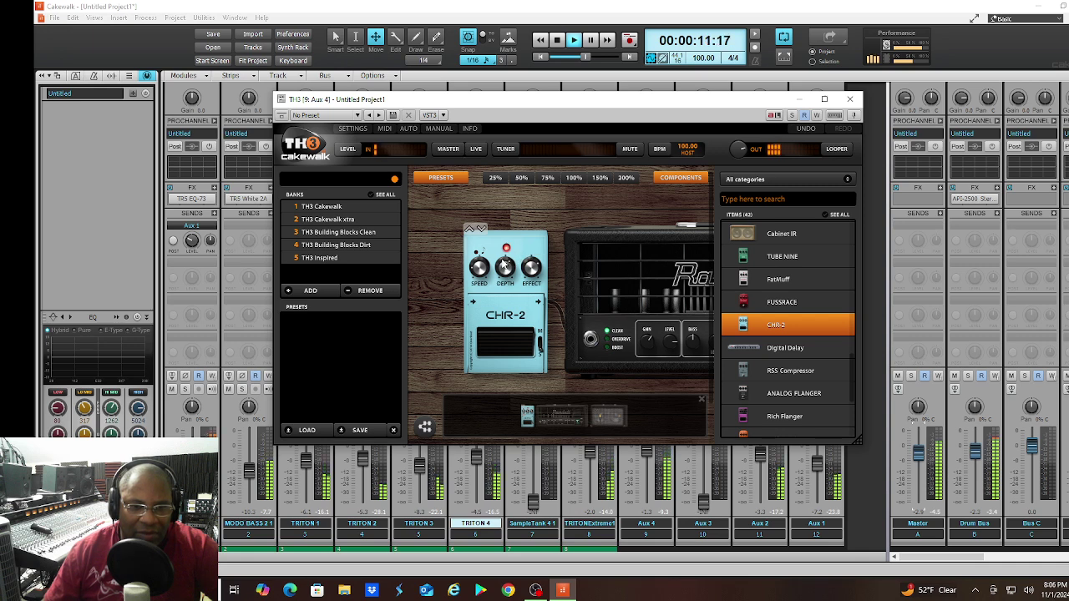
{"action": "left_click_drag", "start_coordinate": [505, 269], "coordinate": [504, 252]}
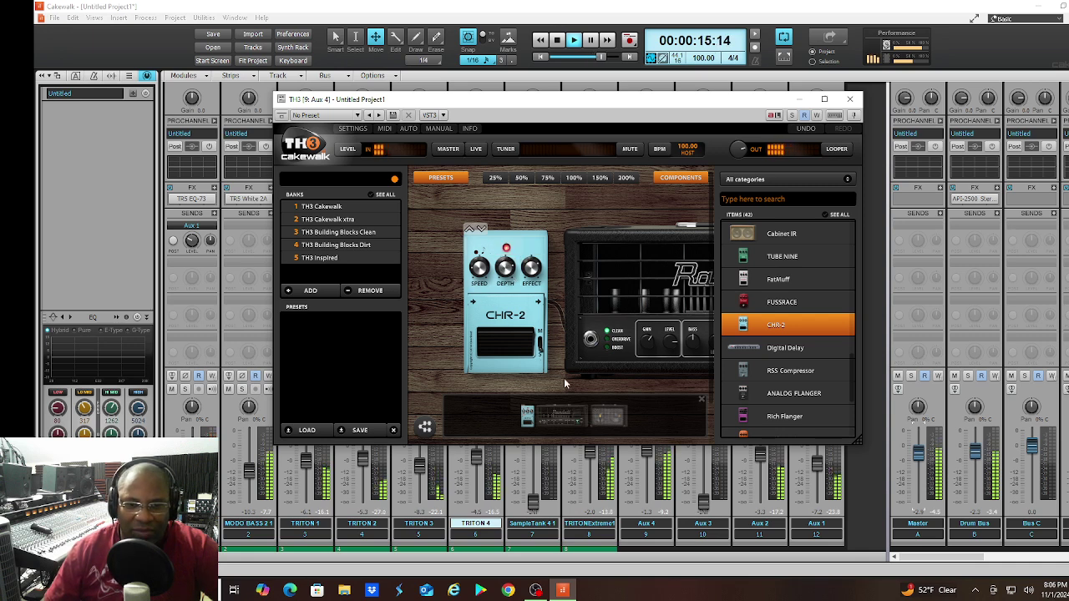
Reposition microphone A between the two speakers of the Darkface cabinet and close TH3
{"action": "left_click", "coordinate": [602, 420]}
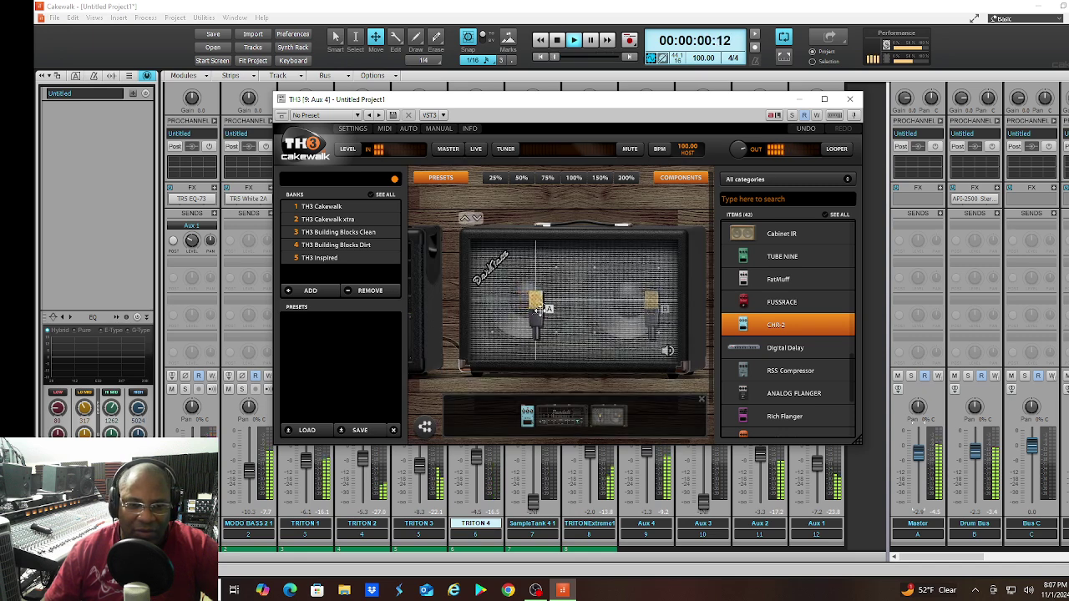
{"action": "mouse_move", "coordinate": [539, 310]}
{"action": "left_mouse_down"}
{"action": "mouse_move", "coordinate": [565, 313]}
{"action": "mouse_move", "coordinate": [541, 311]}
{"action": "left_mouse_up"}
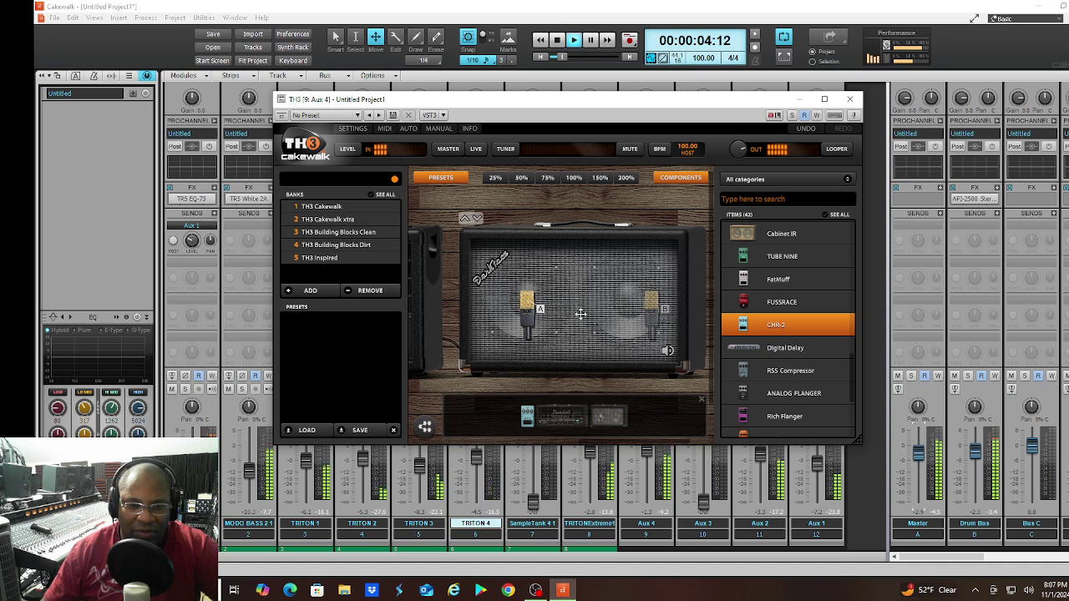
{"action": "left_click_drag", "start_coordinate": [527, 306], "coordinate": [568, 311]}
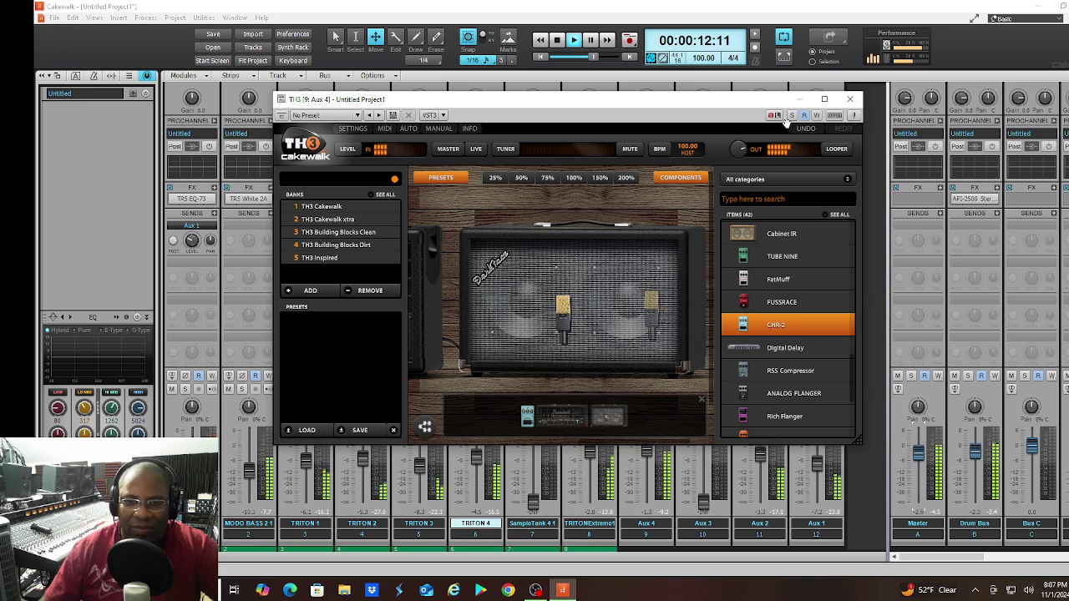
{"action": "left_click", "coordinate": [850, 99]}
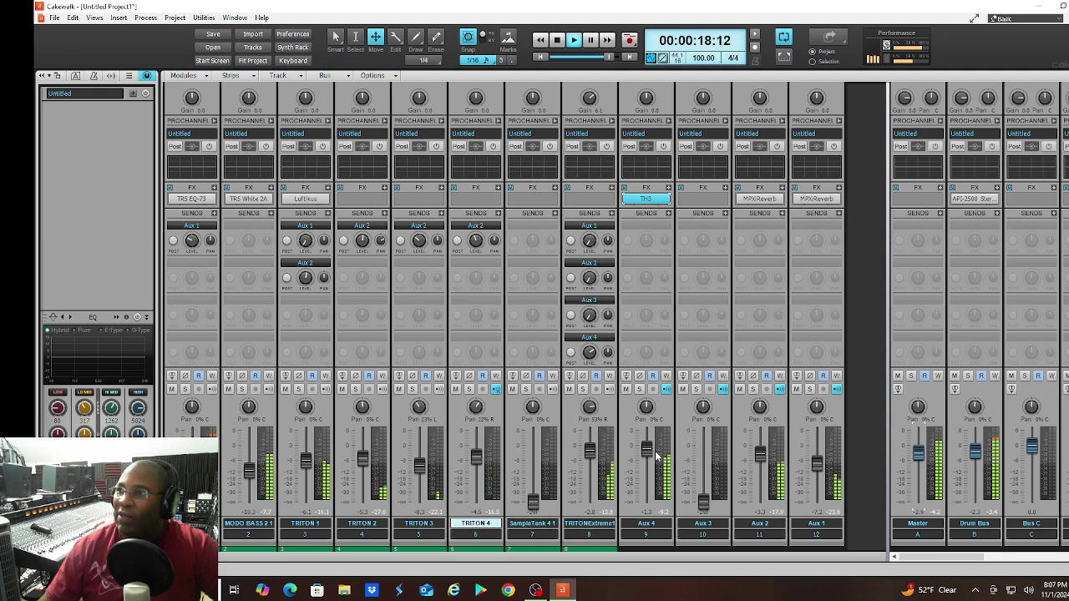
Pan Aux 4 right and TRITONExtreme slightly left, and lower their faders to about -4.4 dB and -4.6 dB
{"action": "key", "text": "w"}
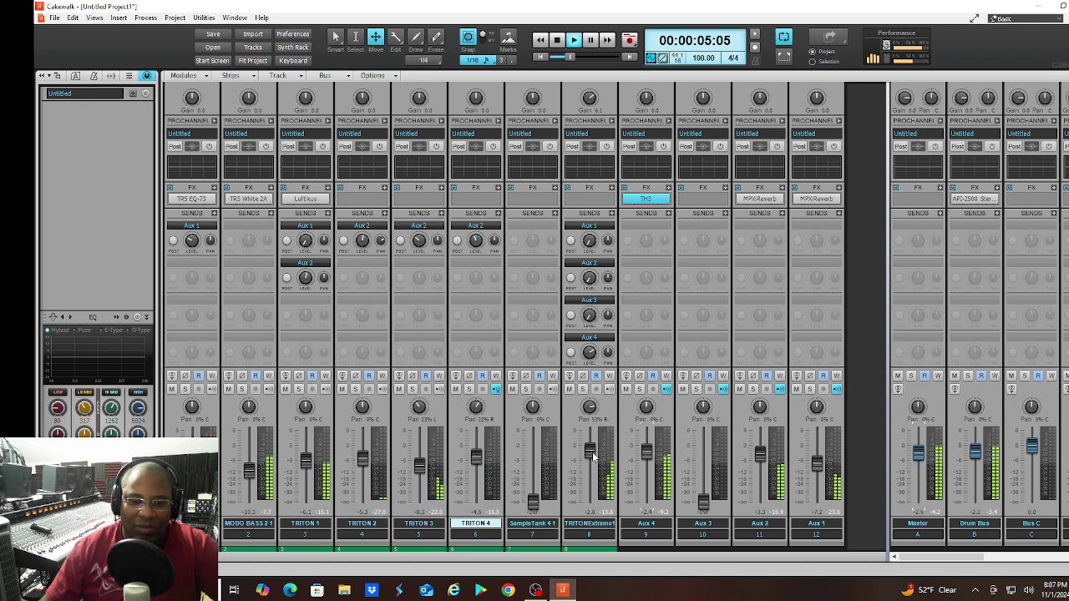
{"action": "left_click_drag", "start_coordinate": [645, 408], "coordinate": [648, 381]}
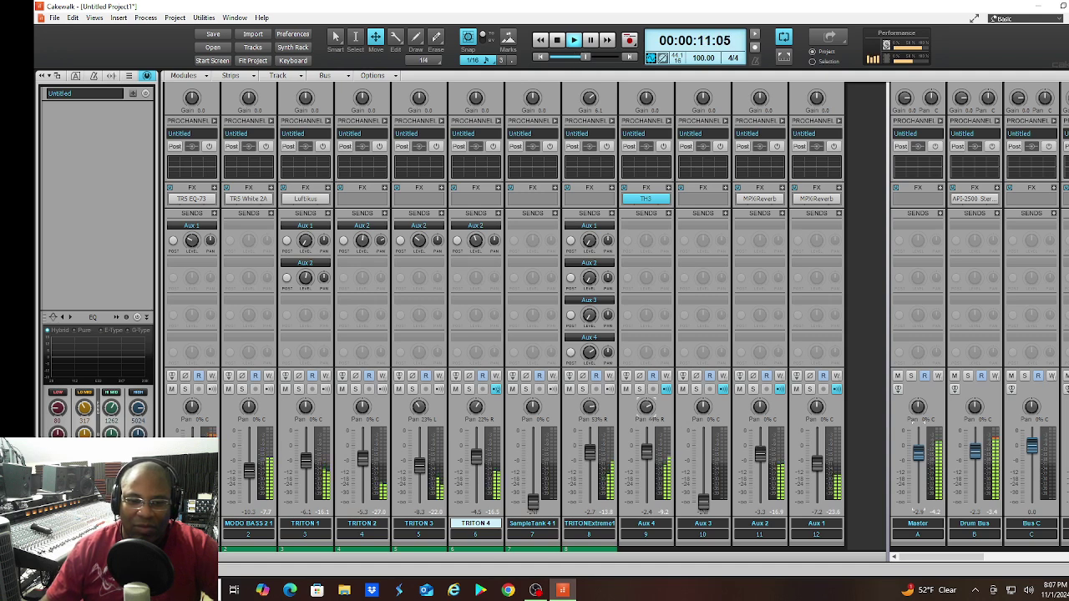
{"action": "left_click_drag", "start_coordinate": [592, 416], "coordinate": [592, 439]}
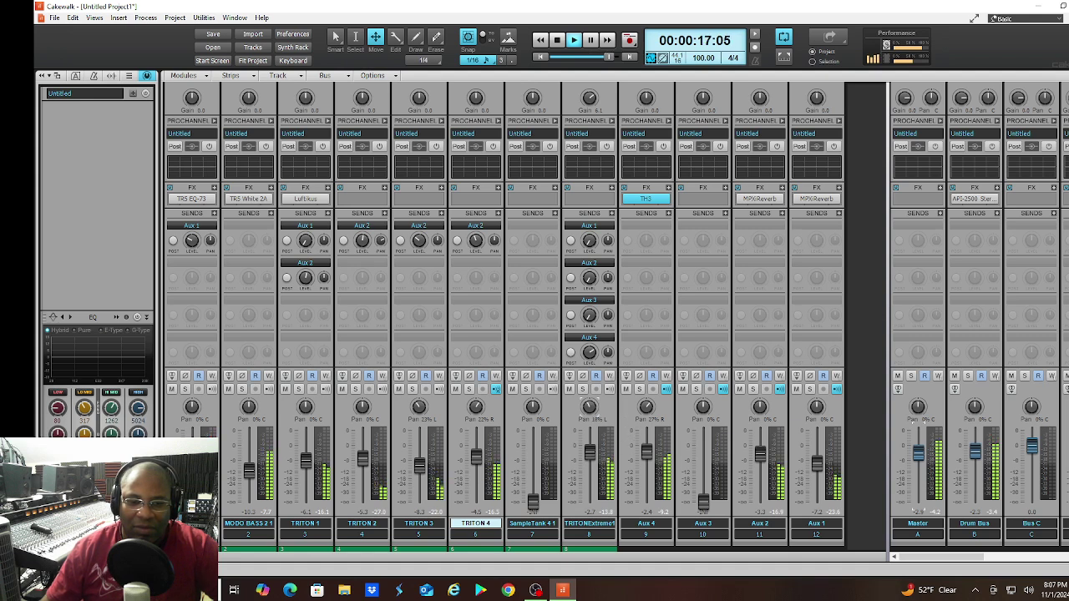
{"action": "mouse_move", "coordinate": [646, 452]}
{"action": "left_mouse_down"}
{"action": "mouse_move", "coordinate": [594, 459]}
{"action": "mouse_move", "coordinate": [650, 457]}
{"action": "left_mouse_up"}
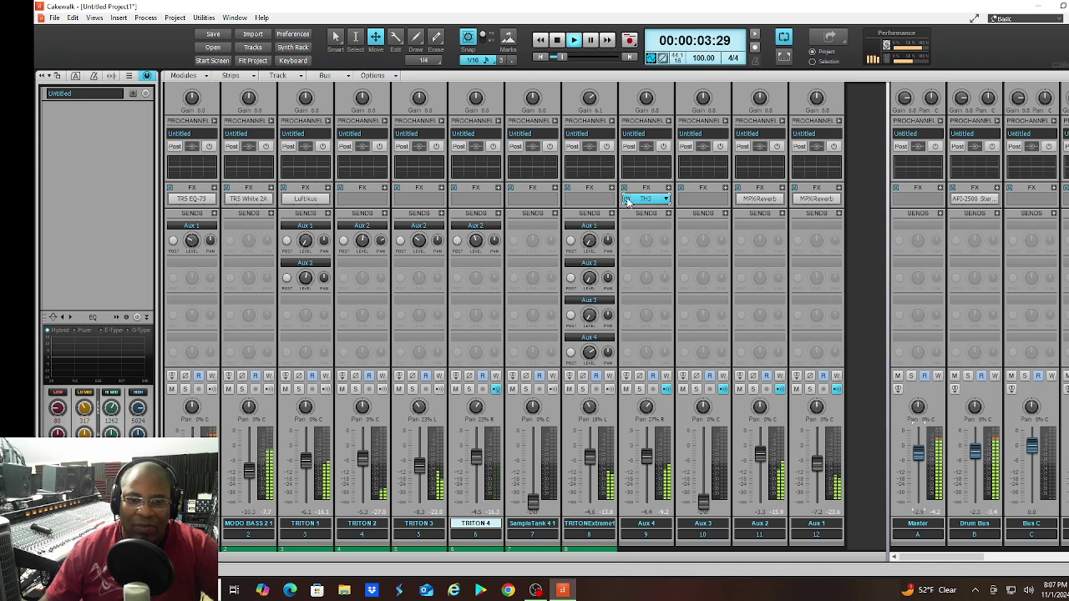
Compare the mix with TH3 bypassed and re-enabled, and raise the Aux 4 fader to about -2.4 dB
{"action": "left_click", "coordinate": [627, 200]}
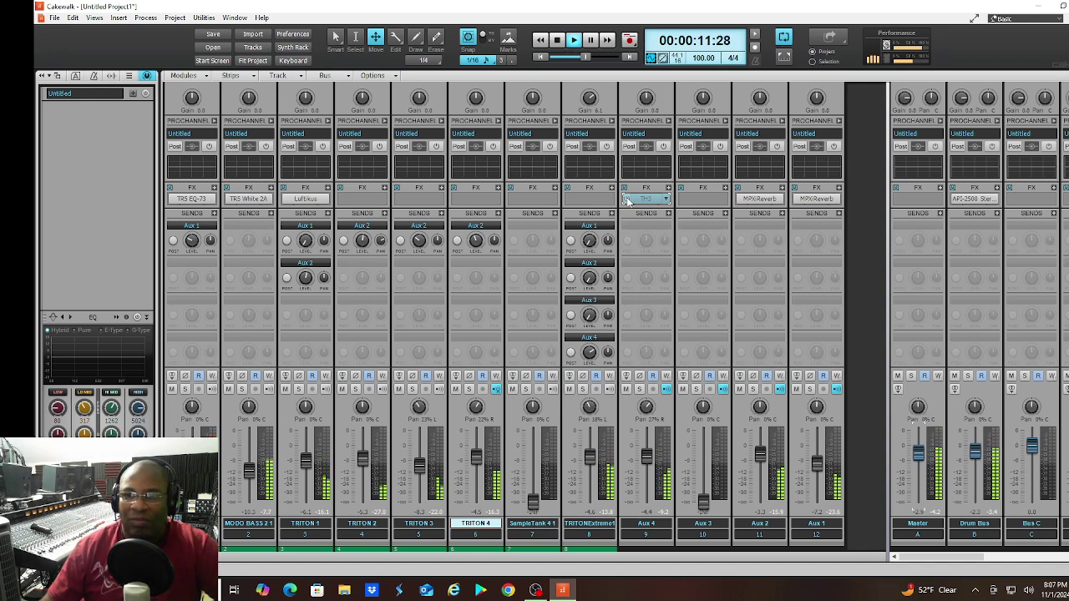
{"action": "left_click", "coordinate": [635, 203]}
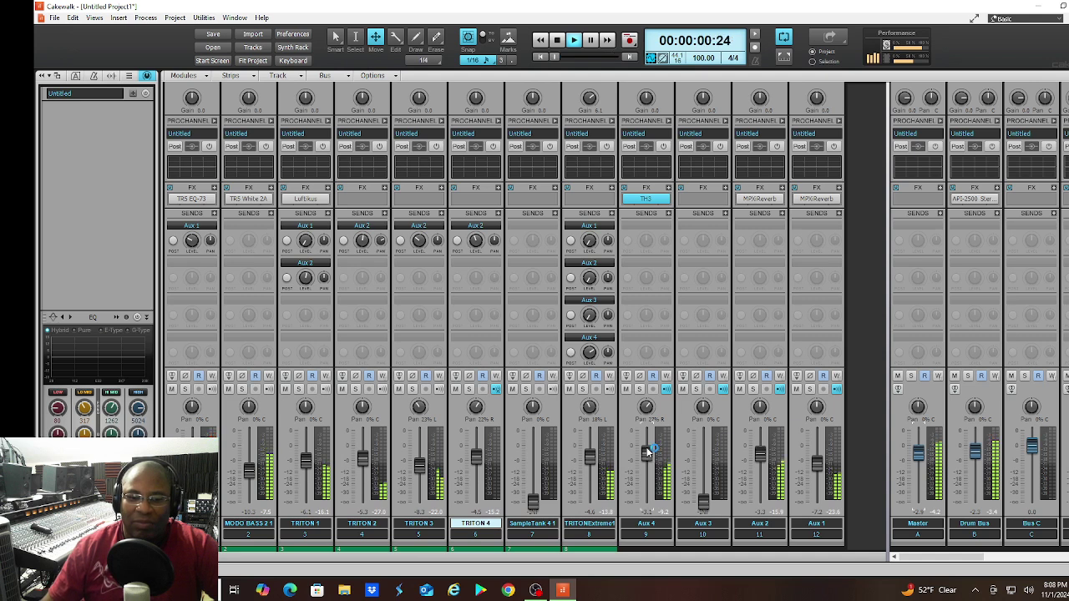
{"action": "left_click_drag", "start_coordinate": [648, 451], "coordinate": [649, 449]}
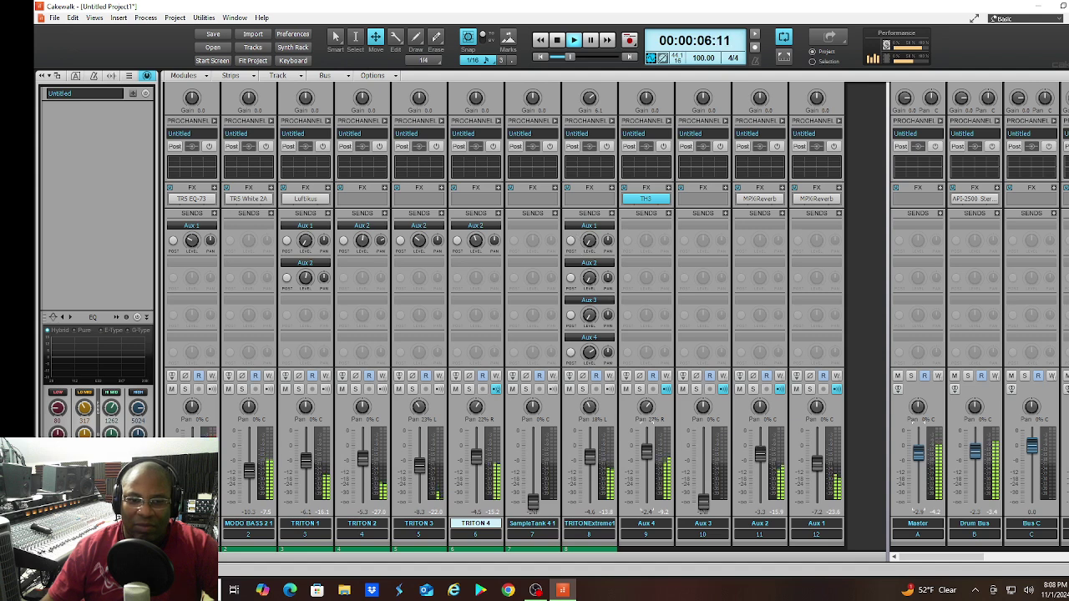
Raise TRITONExtreme's Aux 2 send, and lower its fader to about -5.2 dB and the Aux 4 fader to about -3.5 dB
{"action": "mouse_move", "coordinate": [589, 278]}
{"action": "left_mouse_down"}
{"action": "mouse_move", "coordinate": [590, 243]}
{"action": "mouse_move", "coordinate": [589, 279]}
{"action": "left_mouse_up"}
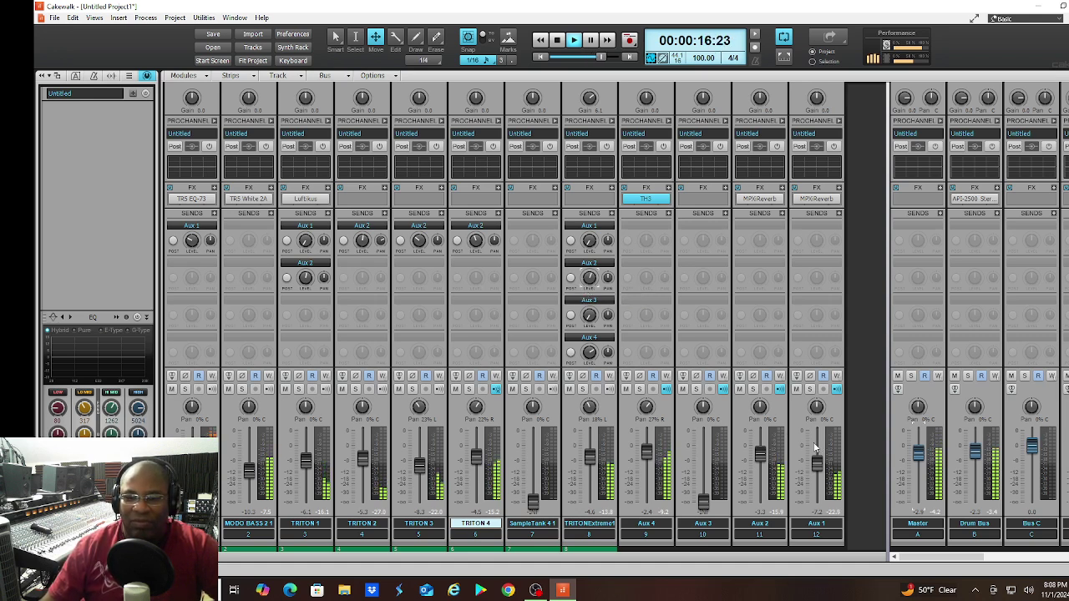
{"action": "mouse_move", "coordinate": [813, 447]}
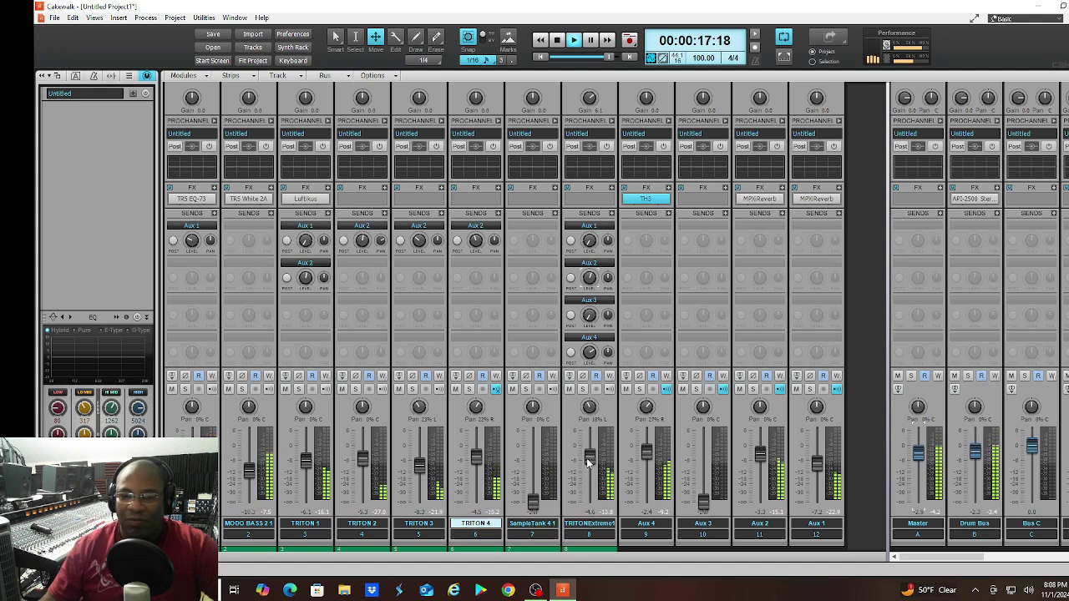
{"action": "key", "text": "w"}
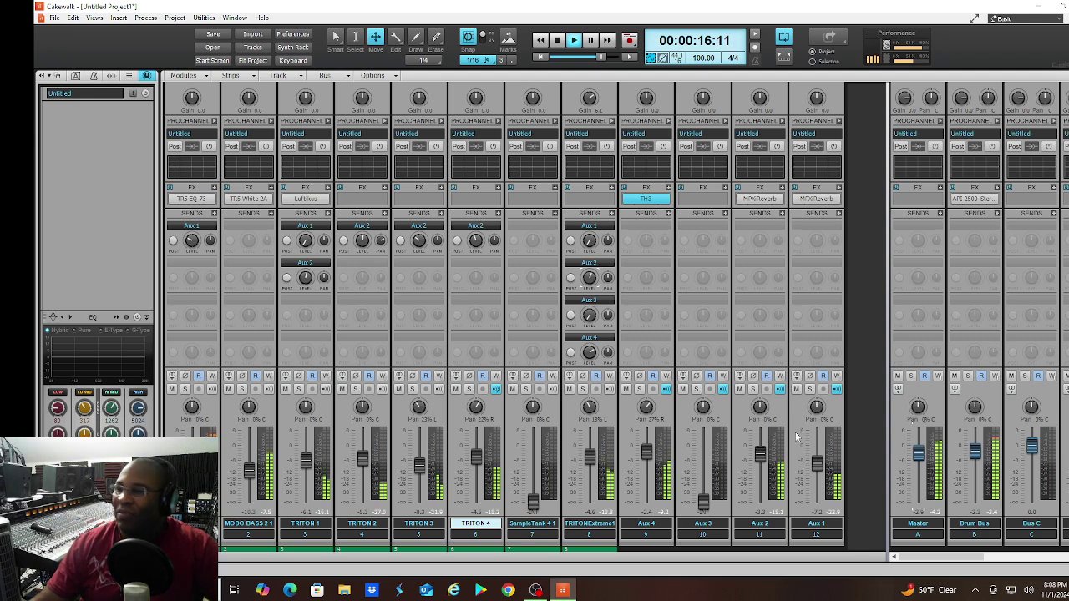
{"action": "left_click_drag", "start_coordinate": [589, 456], "coordinate": [645, 455]}
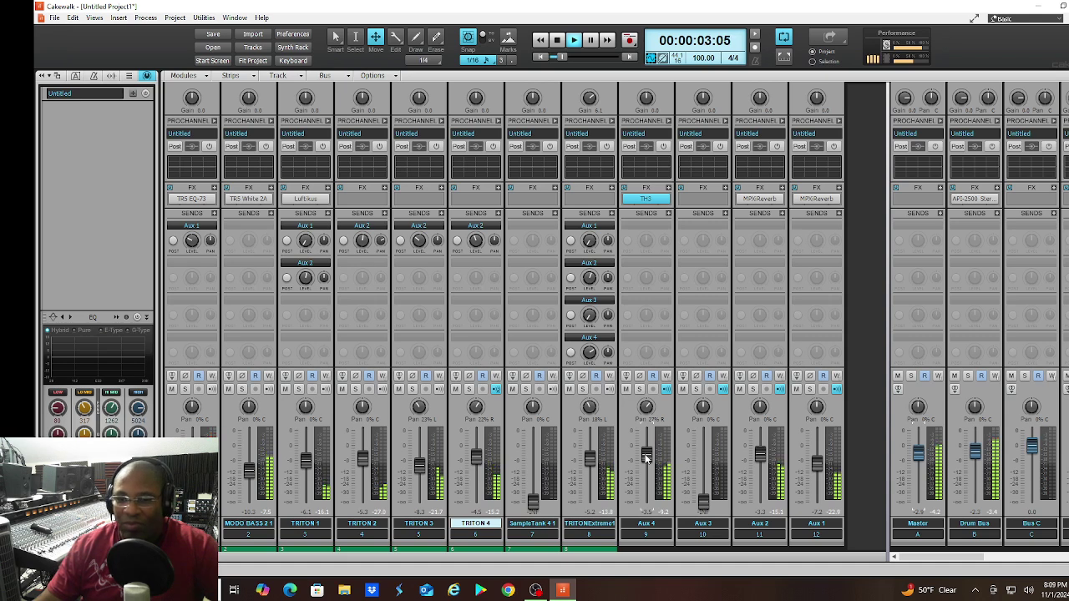
{"action": "key", "text": "space"}
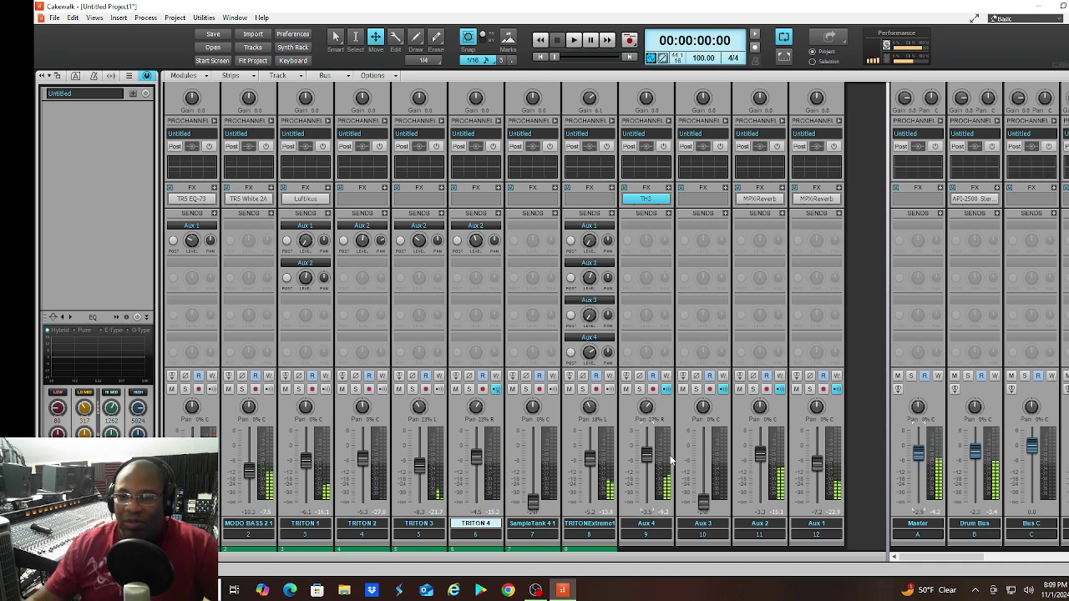
Insert the TR5 White Channel EQ on the Master bus and move its window clear of the Master strip
{"action": "left_click", "coordinate": [940, 189]}
{"action": "mouse_move", "coordinate": [868, 222]}
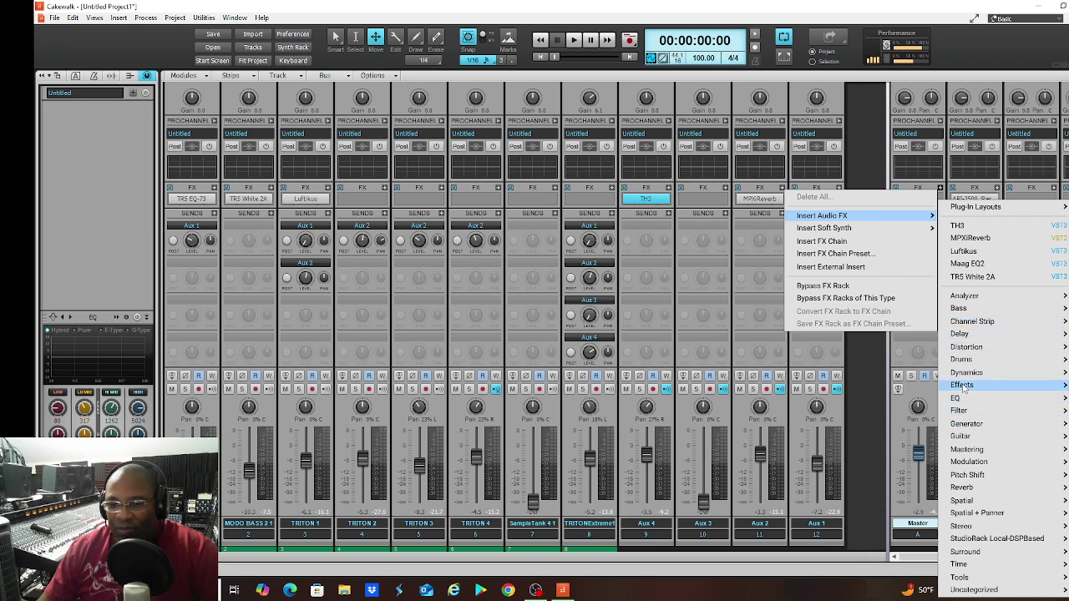
{"action": "mouse_move", "coordinate": [962, 386]}
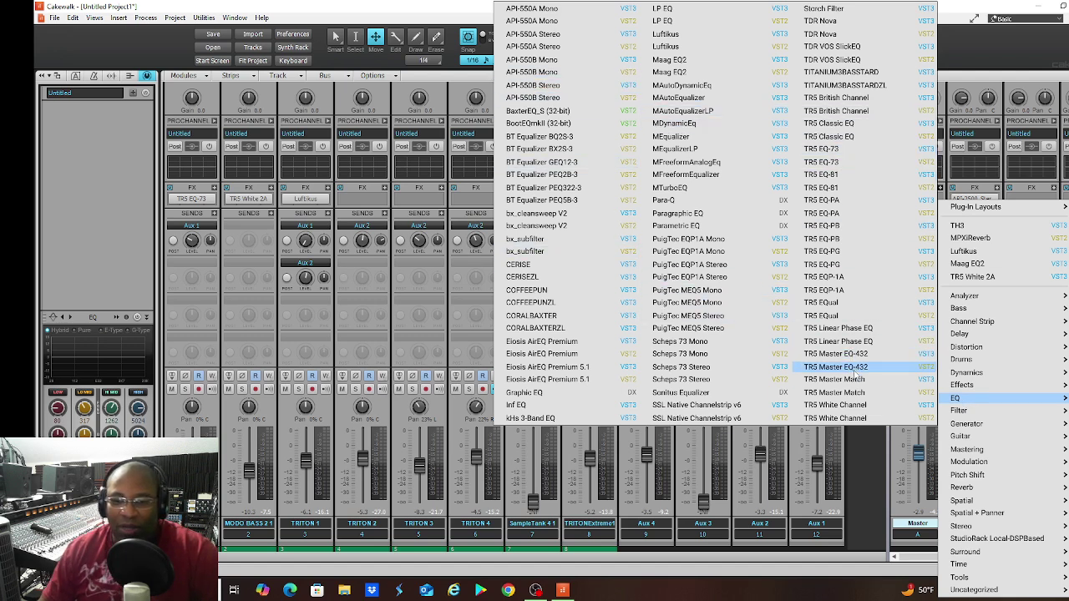
{"action": "left_click", "coordinate": [877, 408]}
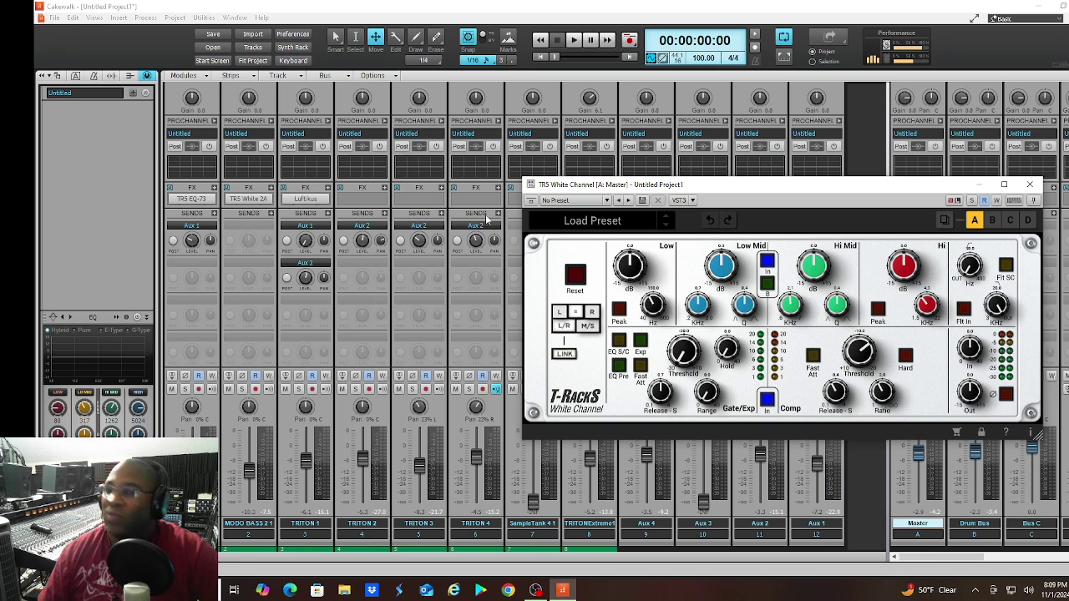
{"action": "left_click_drag", "start_coordinate": [748, 189], "coordinate": [492, 152]}
Boost the Hi and Low bands and cut the Low Mid band in the Master's White Channel, comparing with the EQ switched out
{"action": "key", "text": "space"}
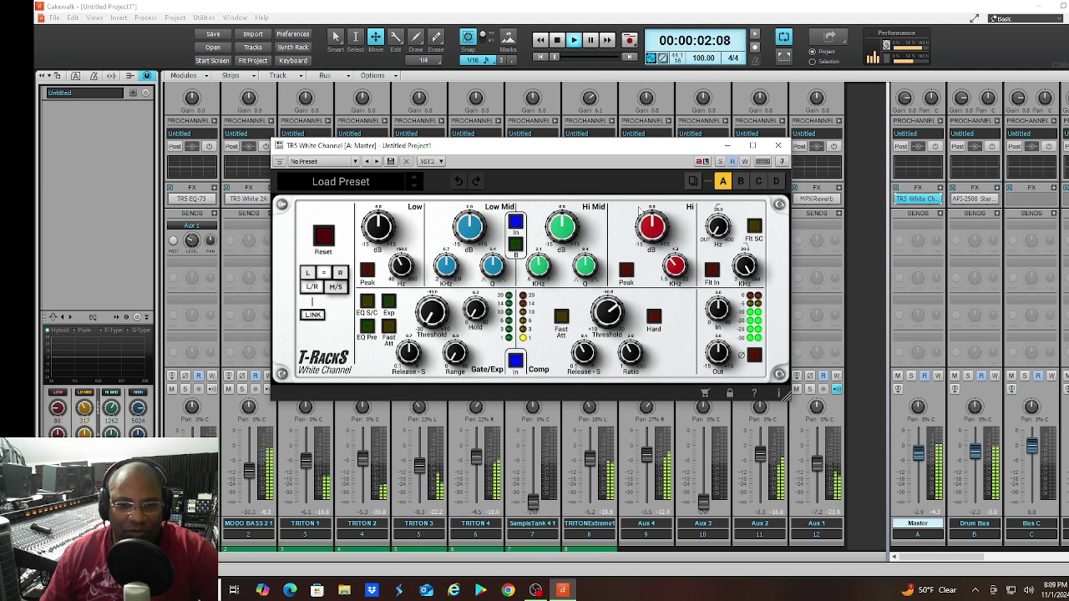
{"action": "left_click_drag", "start_coordinate": [657, 242], "coordinate": [640, 210]}
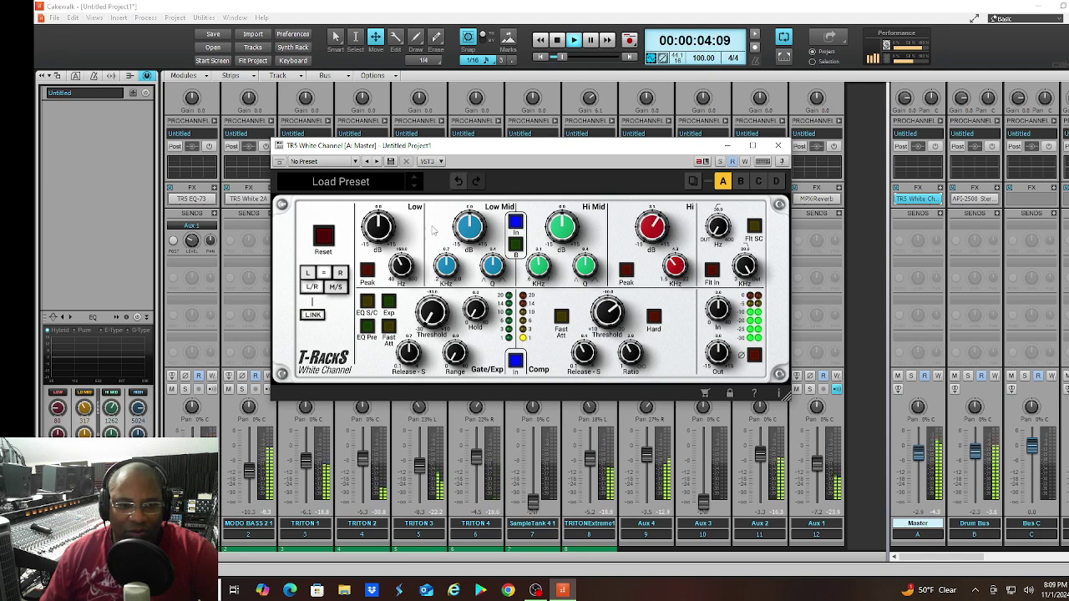
{"action": "left_click_drag", "start_coordinate": [377, 232], "coordinate": [372, 221]}
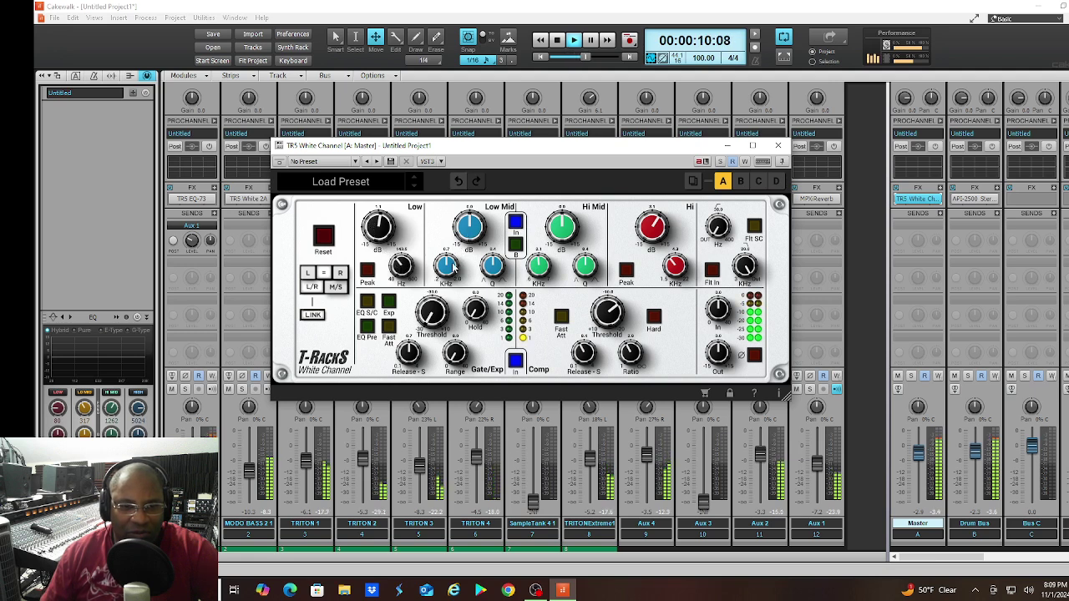
{"action": "left_click_drag", "start_coordinate": [467, 237], "coordinate": [461, 258]}
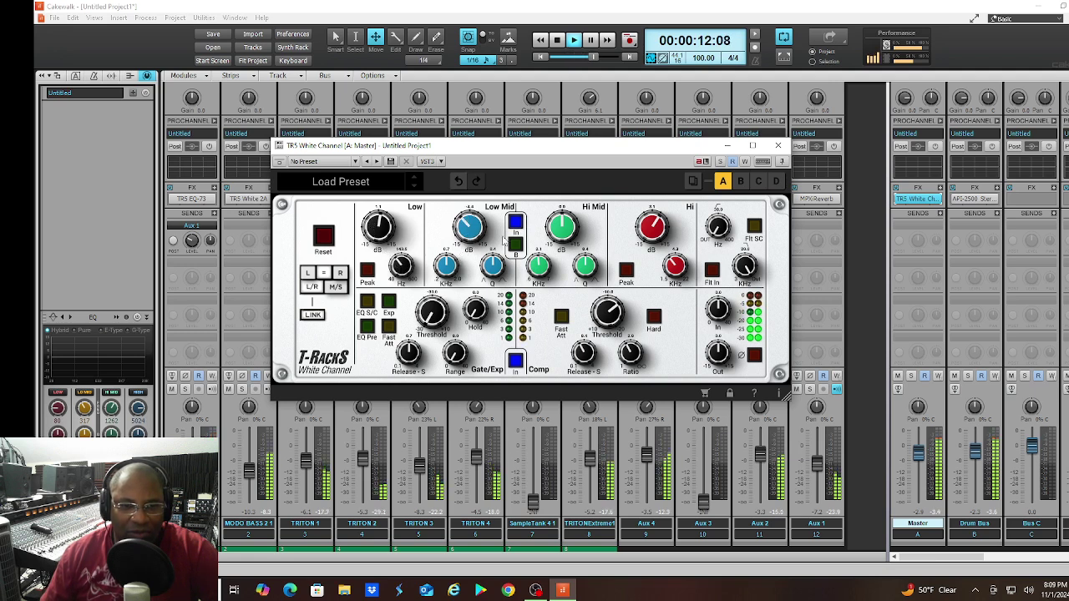
{"action": "left_click", "coordinate": [515, 226]}
{"action": "left_click", "coordinate": [515, 225]}
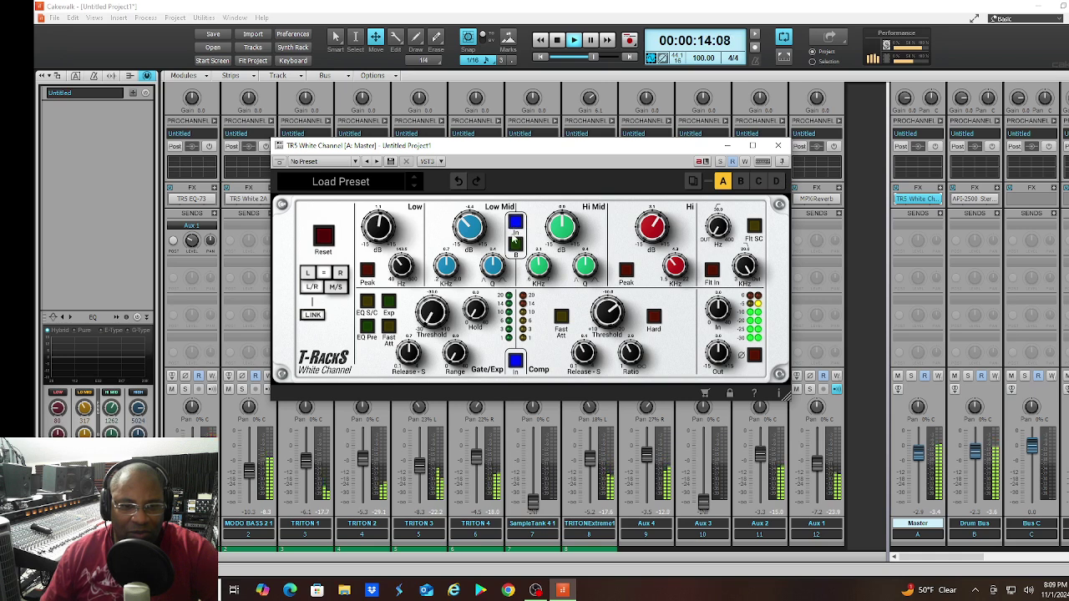
Boost the Hi Mid band slightly, fine-tune the filters, Hi band and output level, then close White Channel and stop playback
{"action": "left_click_drag", "start_coordinate": [558, 232], "coordinate": [556, 220]}
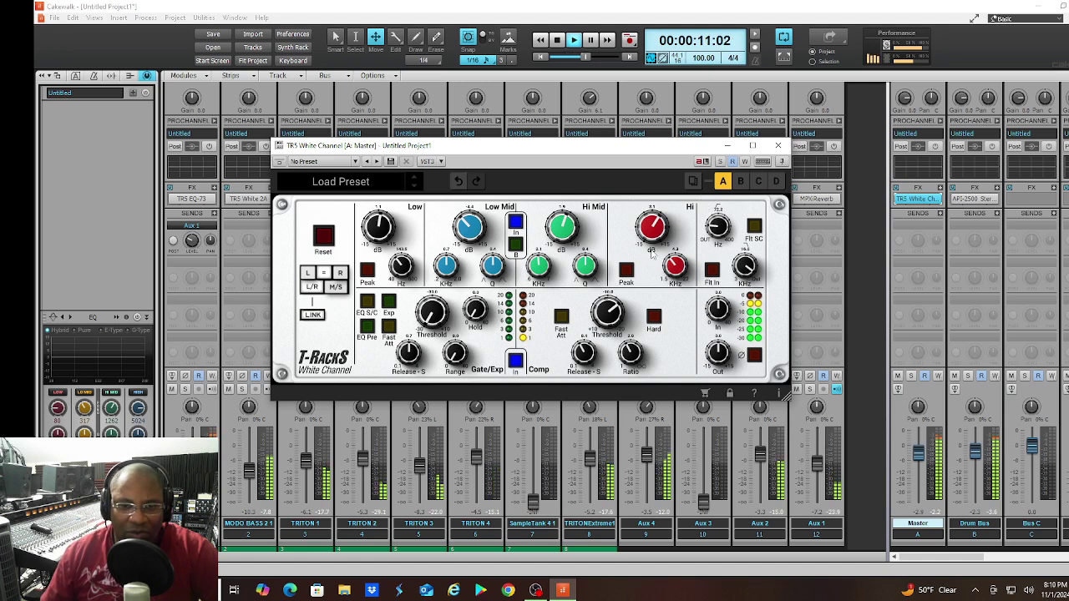
{"action": "left_click_drag", "start_coordinate": [650, 236], "coordinate": [650, 240]}
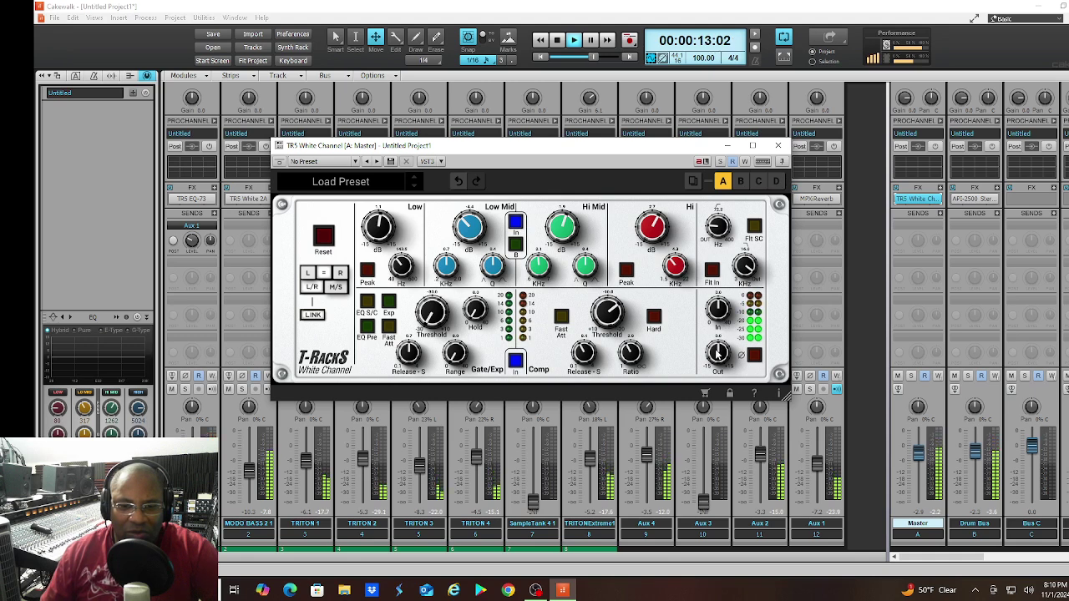
{"action": "mouse_move", "coordinate": [716, 351]}
{"action": "left_mouse_down"}
{"action": "mouse_move", "coordinate": [707, 376]}
{"action": "mouse_move", "coordinate": [711, 354]}
{"action": "left_mouse_up"}
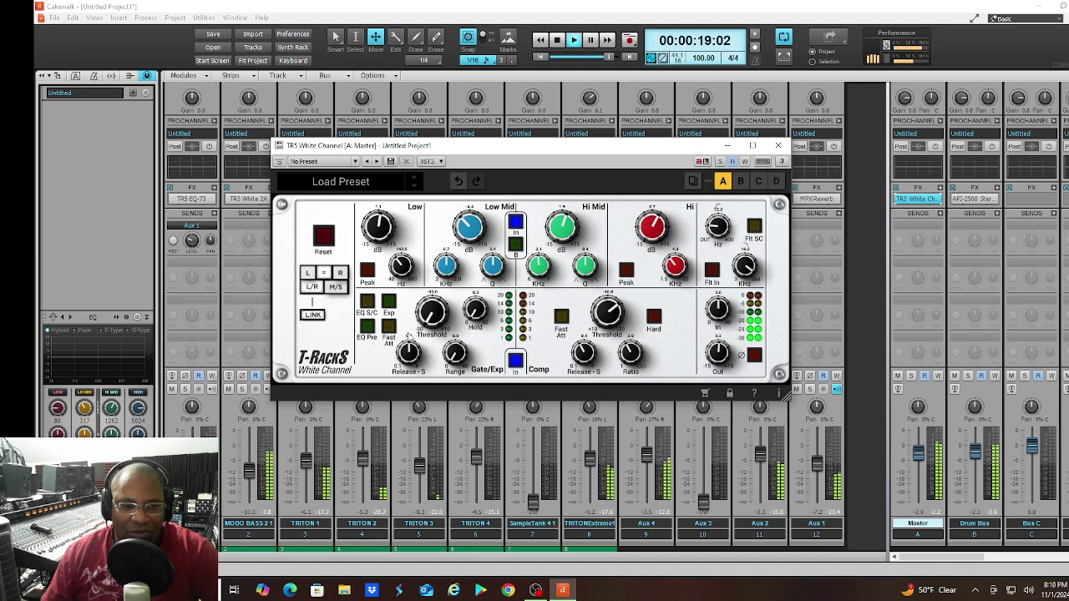
{"action": "left_click", "coordinate": [776, 148]}
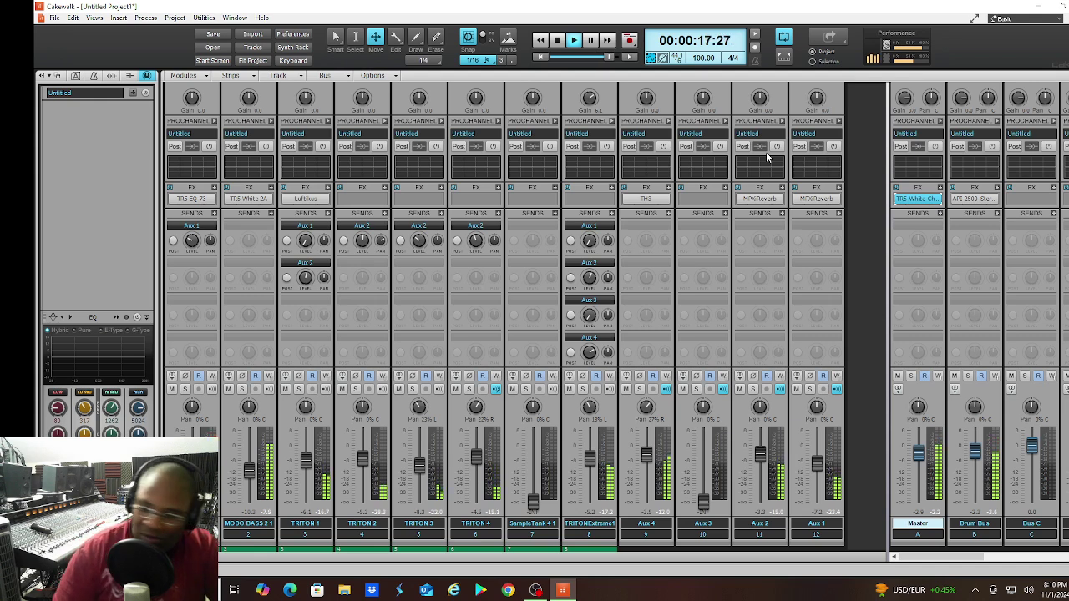
{"action": "key", "text": "space"}
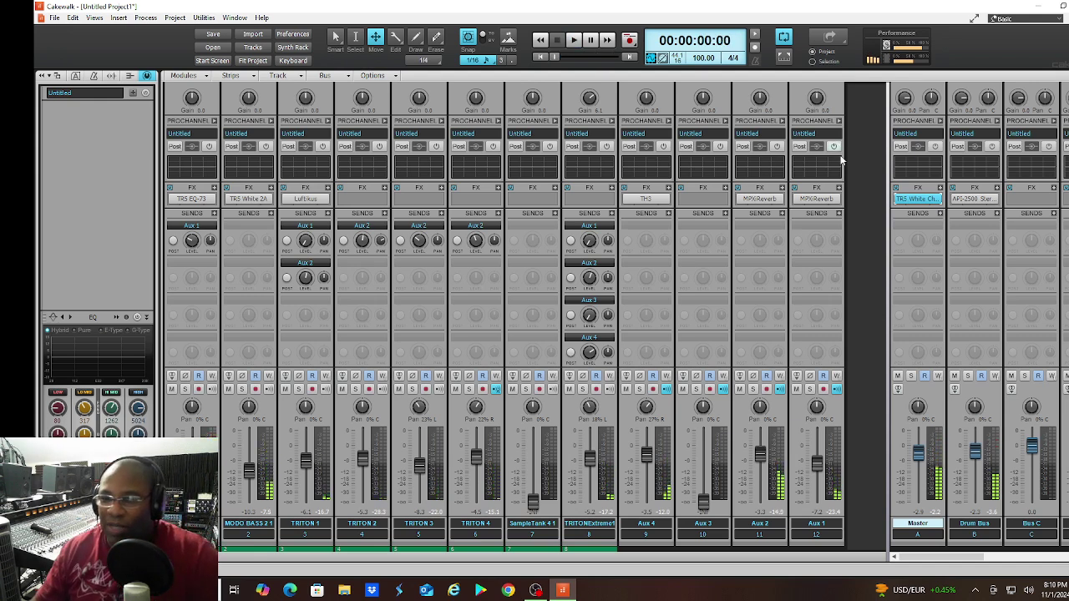
Insert the TR5 Bus Compressor on the Master bus after the White Channel and close its window
{"action": "left_click", "coordinate": [940, 189]}
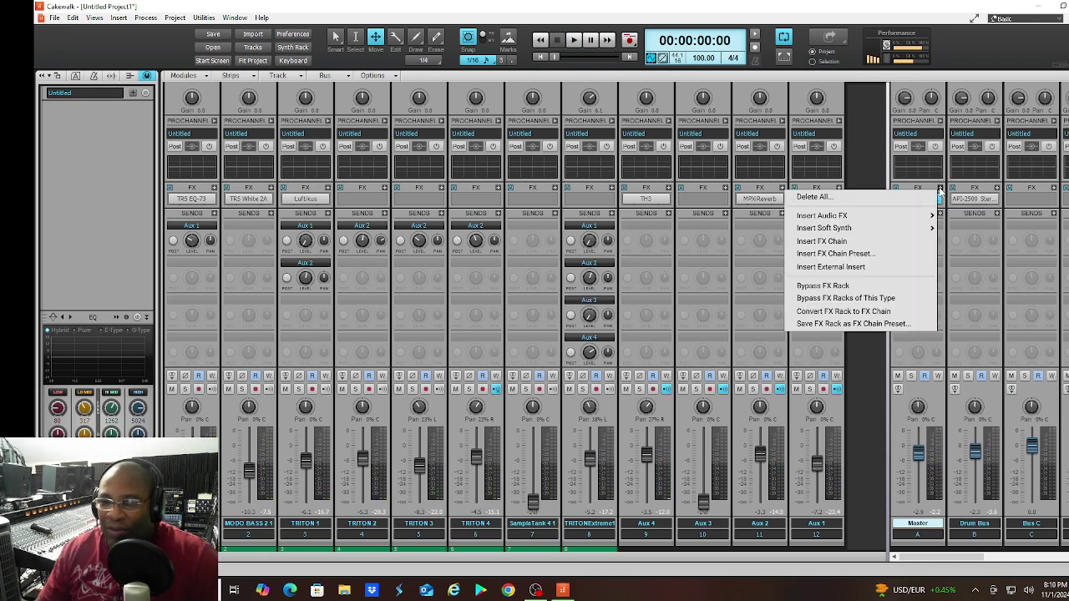
{"action": "mouse_move", "coordinate": [863, 219]}
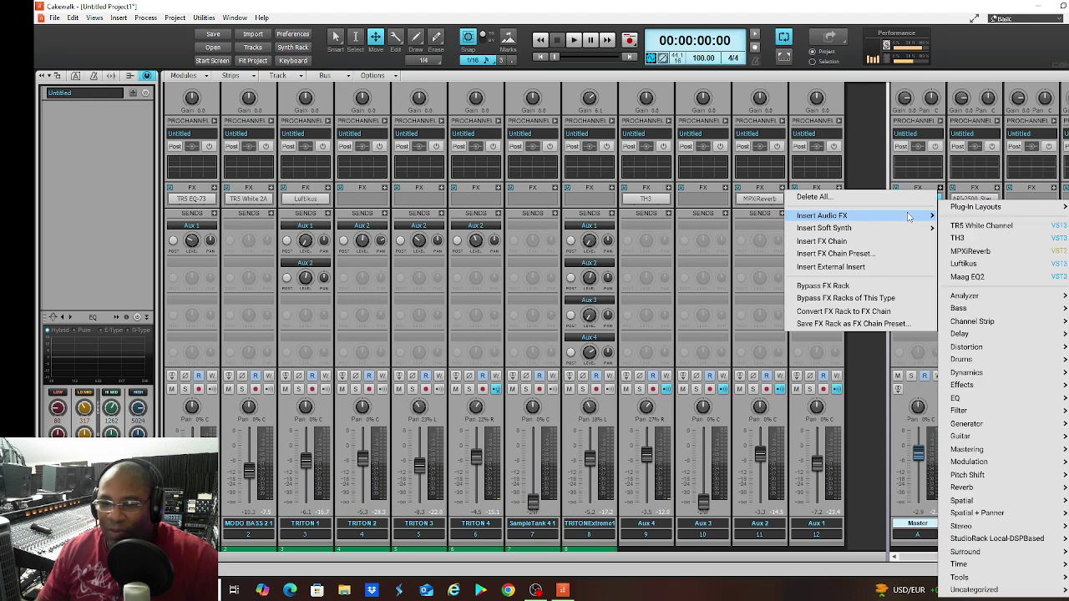
{"action": "mouse_move", "coordinate": [961, 390]}
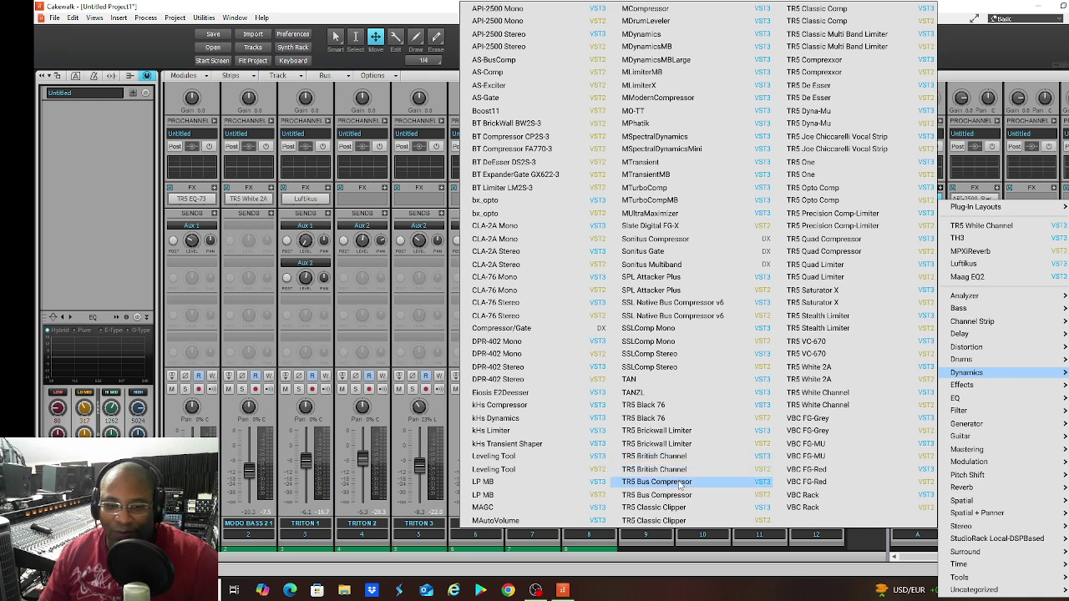
{"action": "left_click", "coordinate": [679, 481]}
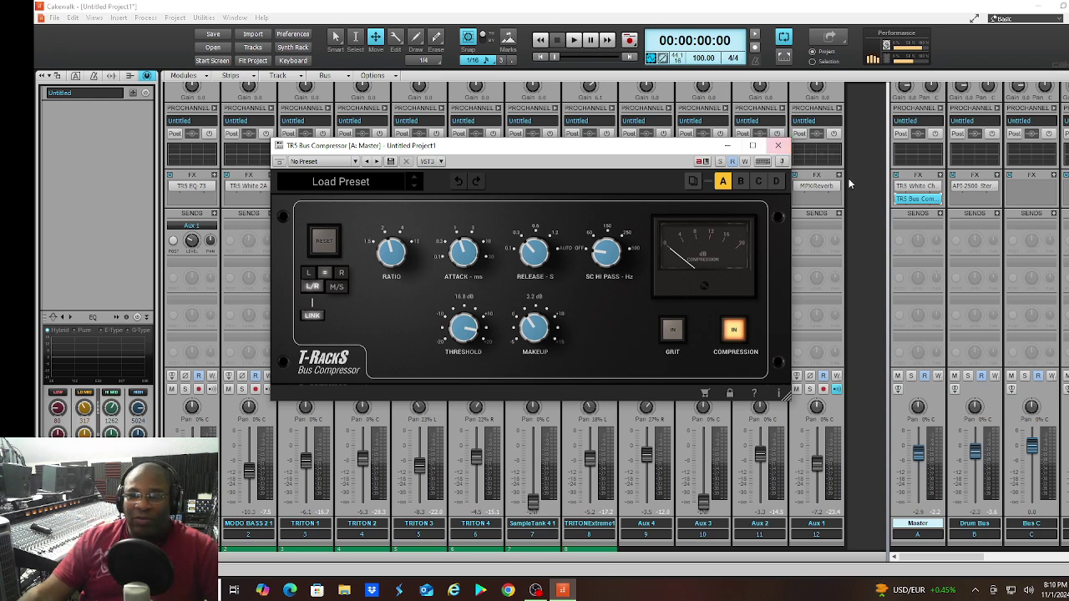
{"action": "left_click", "coordinate": [770, 149]}
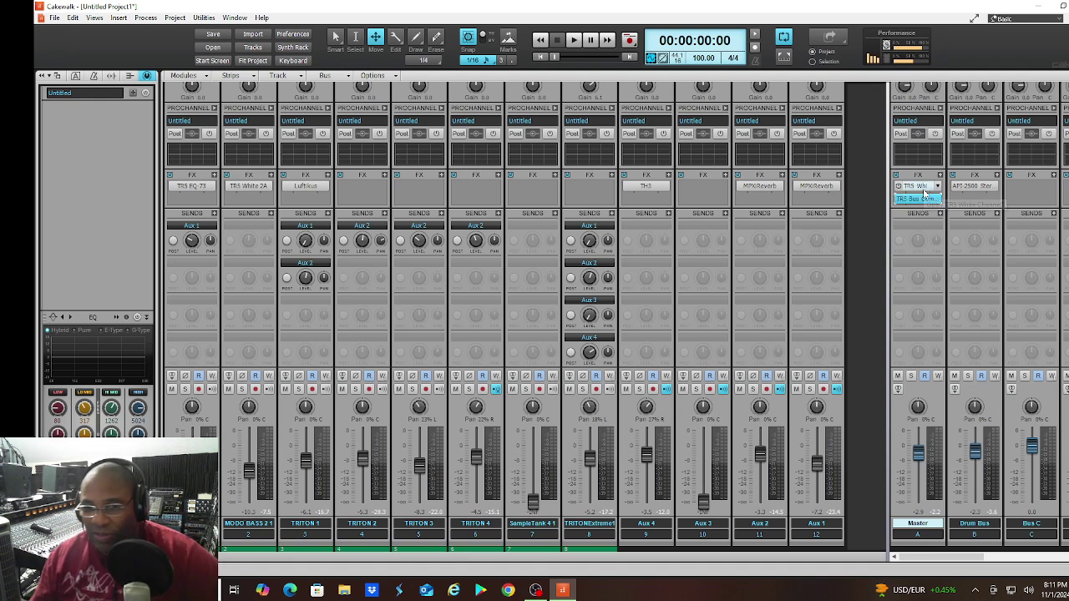
Reopen the Master's Bus Compressor and, during playback, raise ratio and release, setting threshold to about 4.8 dB and makeup to about 3.8 dB
{"action": "left_click", "coordinate": [918, 198]}
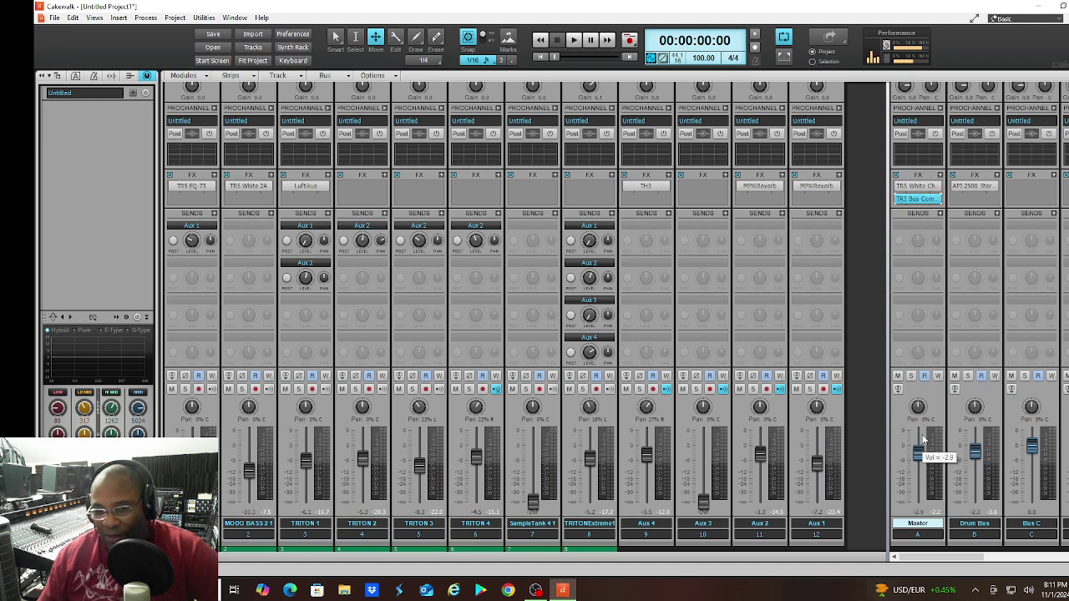
{"action": "double_click", "coordinate": [923, 203]}
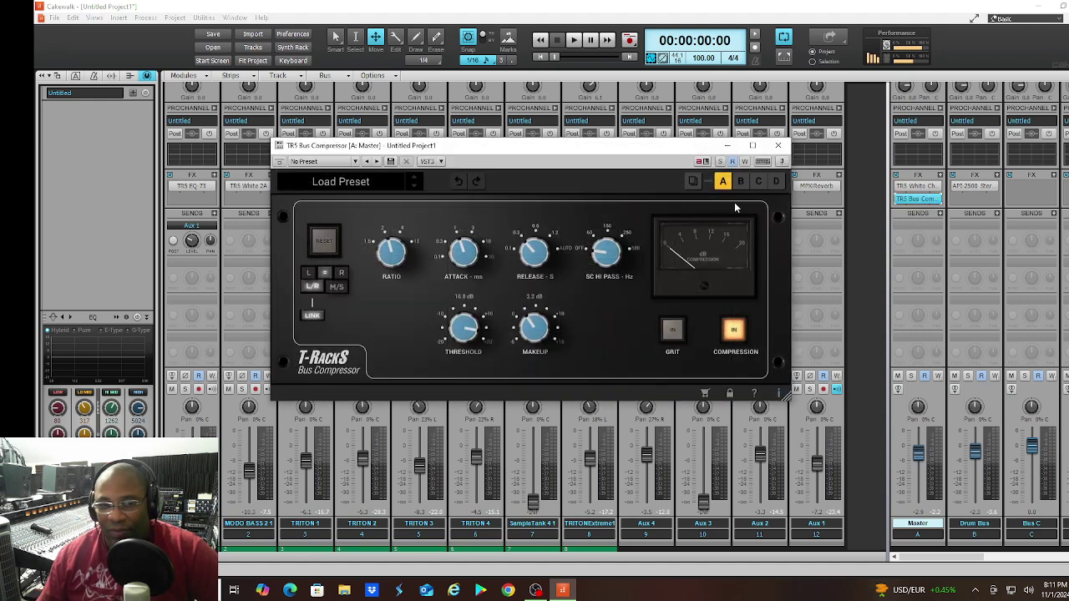
{"action": "key", "text": "space"}
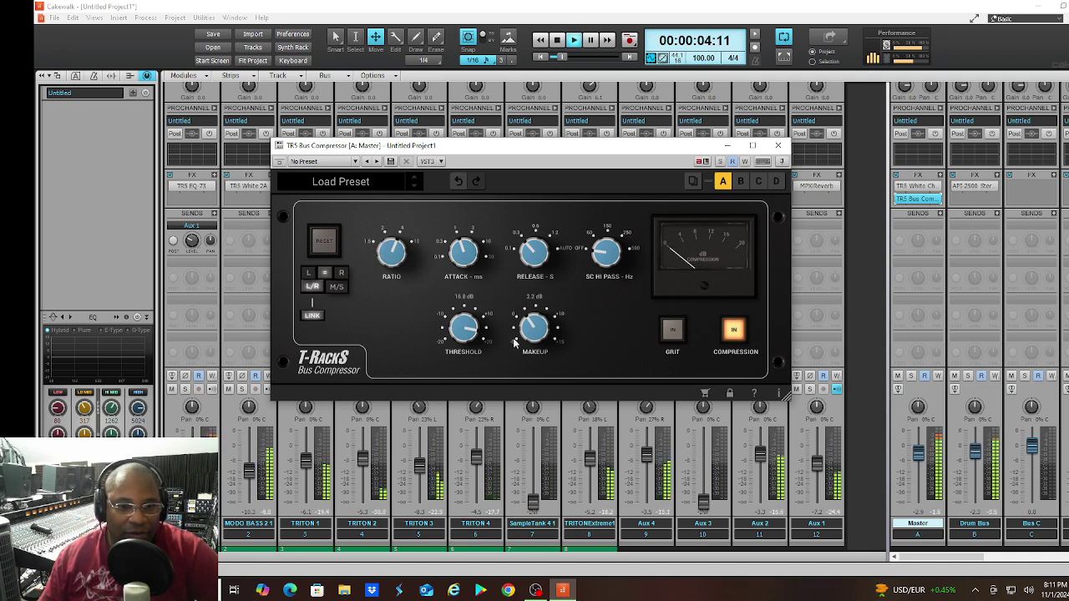
{"action": "left_click_drag", "start_coordinate": [469, 325], "coordinate": [523, 317]}
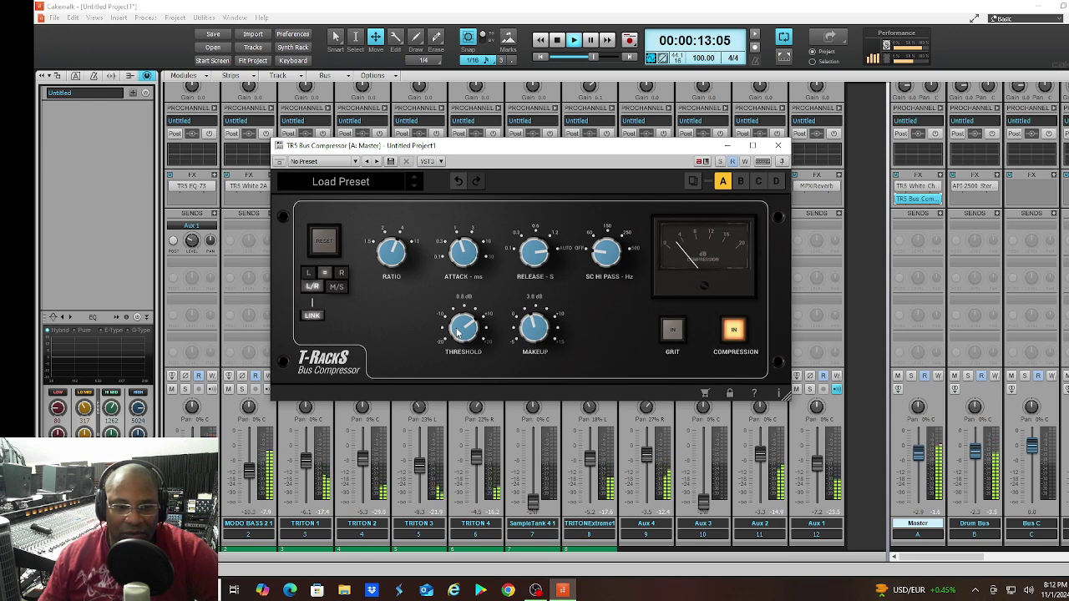
{"action": "left_click_drag", "start_coordinate": [456, 329], "coordinate": [452, 344]}
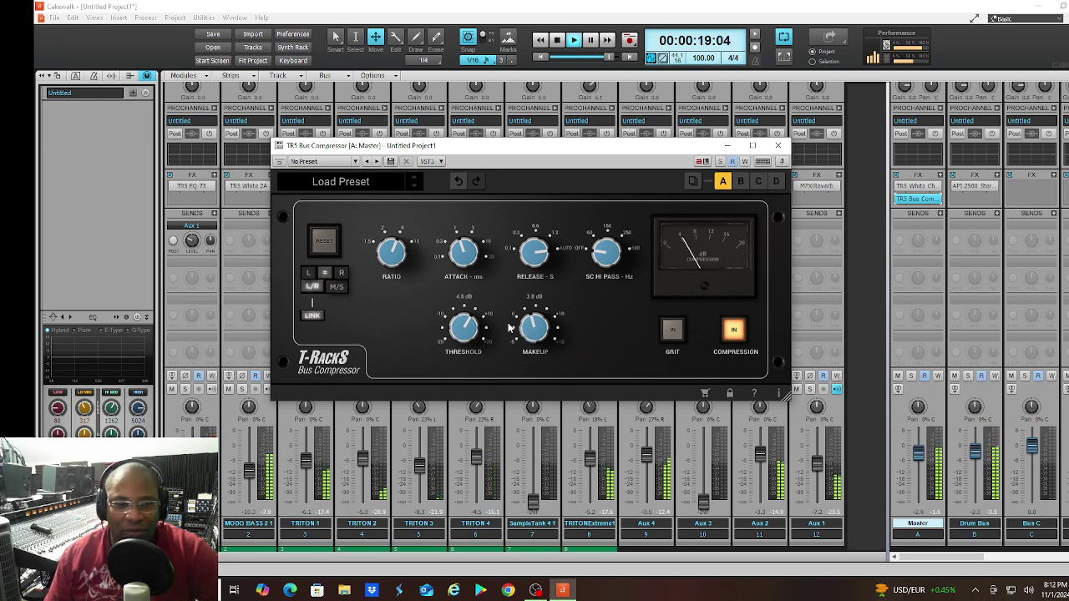
Restart playback and adjust the Bus Compressor's threshold to about 1.8 dB and its makeup gain to about 7.0 dB
{"action": "key", "text": "space"}
{"action": "left_click_drag", "start_coordinate": [460, 325], "coordinate": [459, 348]}
{"action": "left_click_drag", "start_coordinate": [534, 340], "coordinate": [528, 316]}
{"action": "key", "text": "space"}
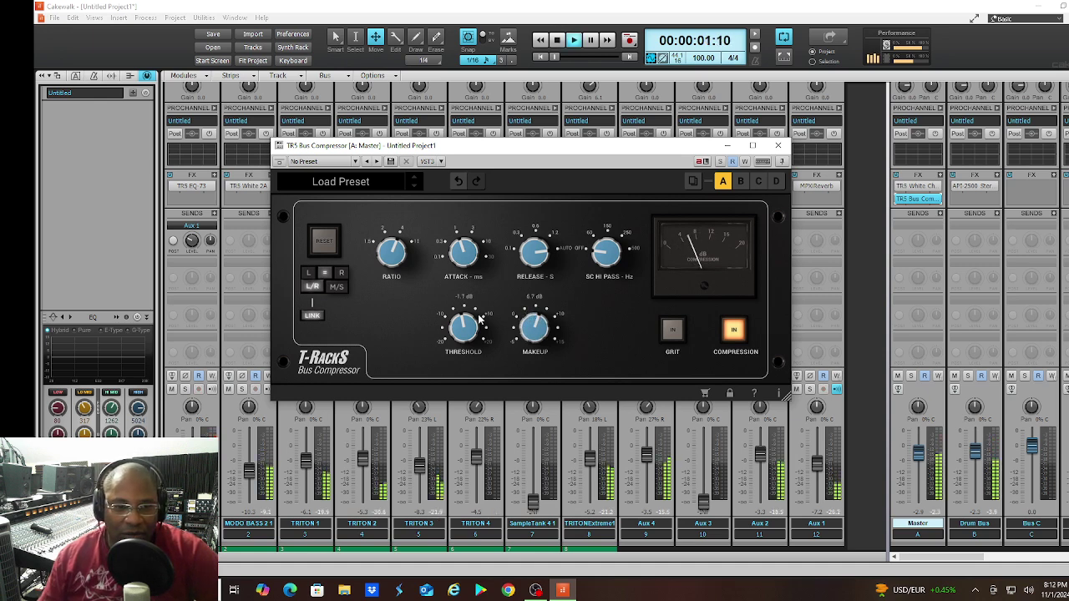
{"action": "left_click_drag", "start_coordinate": [464, 326], "coordinate": [523, 326]}
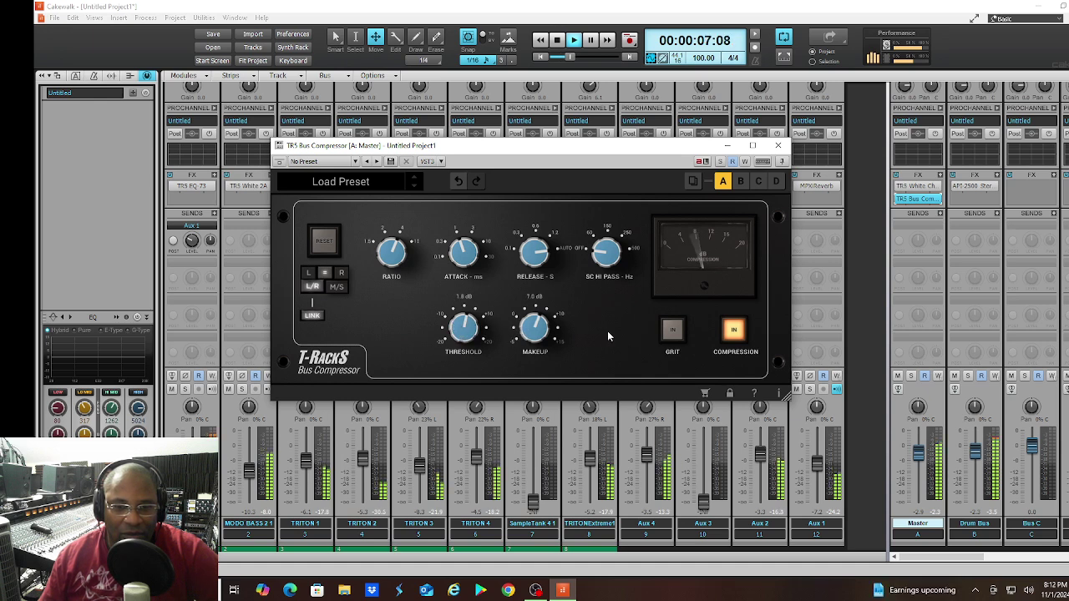
Switch on Grit in the Bus Compressor, set the threshold to about 2.4 dB and close the plug-in
{"action": "left_click", "coordinate": [672, 329]}
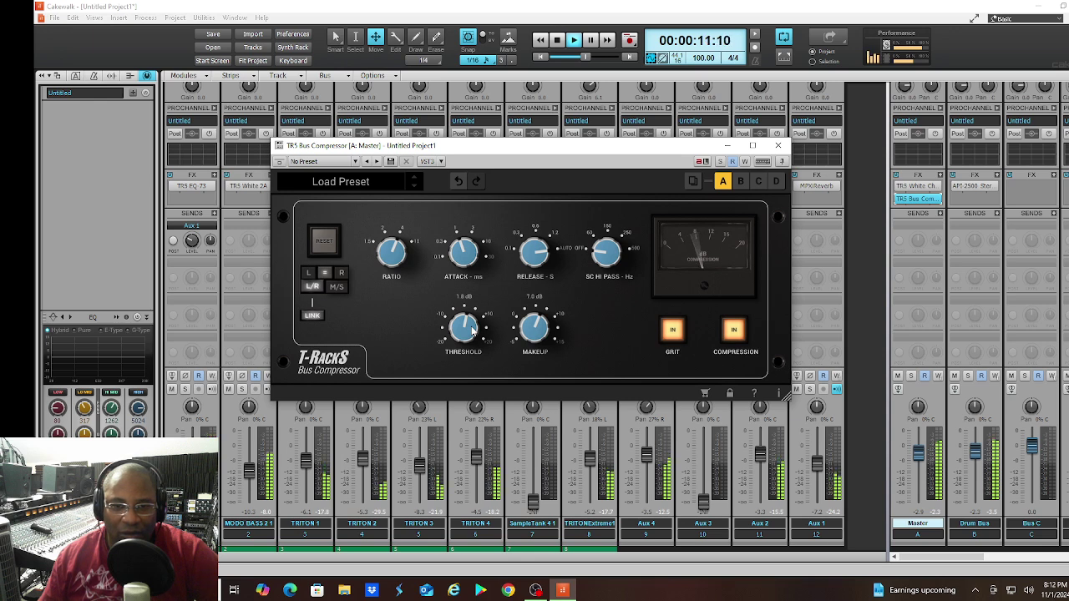
{"action": "left_click_drag", "start_coordinate": [462, 329], "coordinate": [459, 326]}
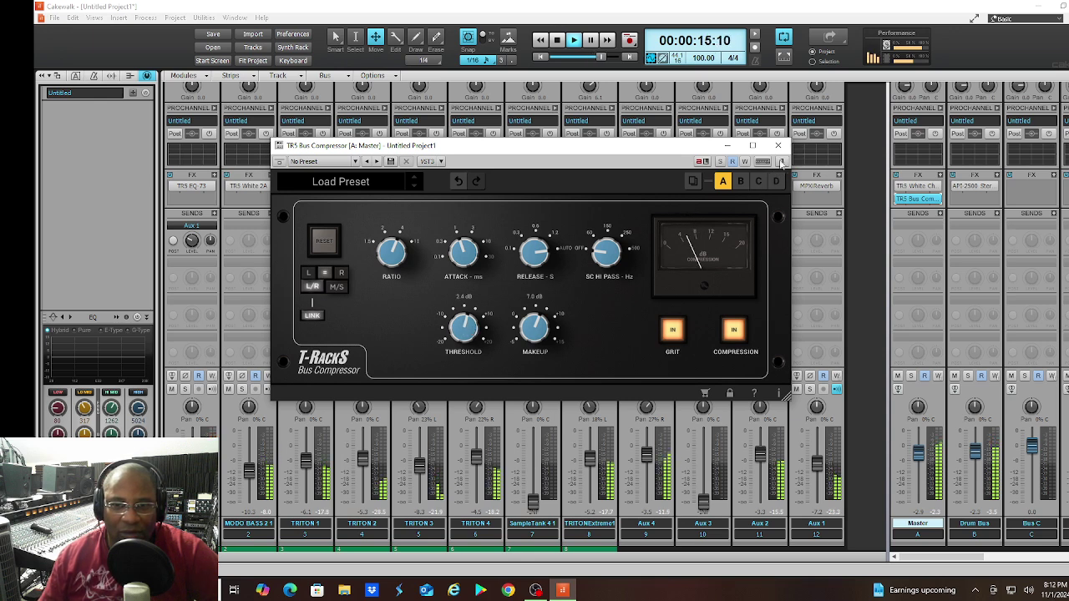
{"action": "left_click", "coordinate": [779, 146]}
Replay from the start and lower the TRITONExtreme fader to about -7.3 dB and the Aux 4 fader to about -7.1 dB
{"action": "left_click", "coordinate": [476, 524]}
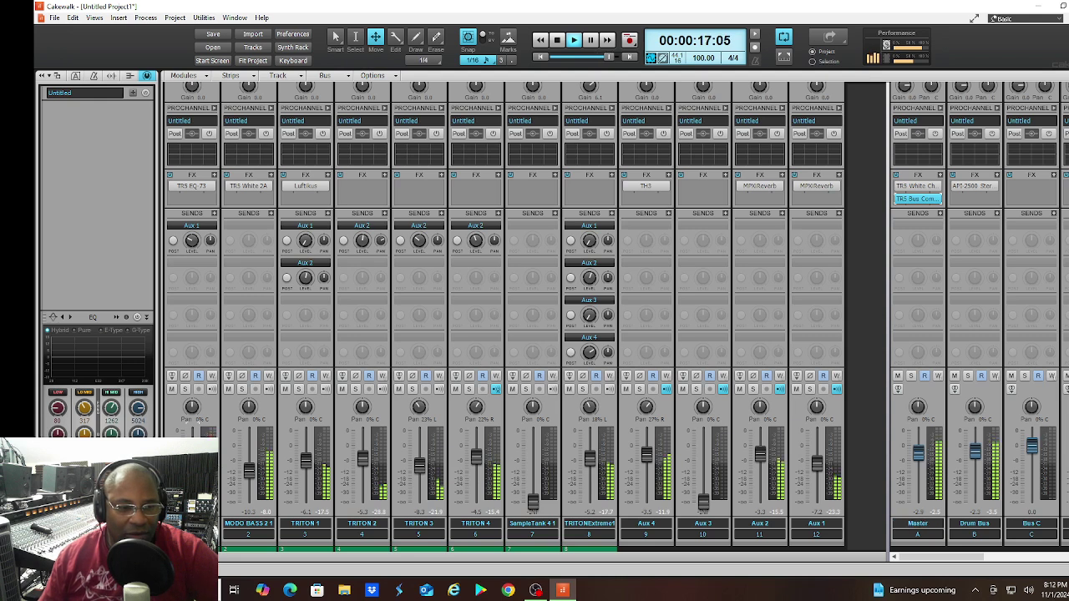
{"action": "key", "text": "w"}
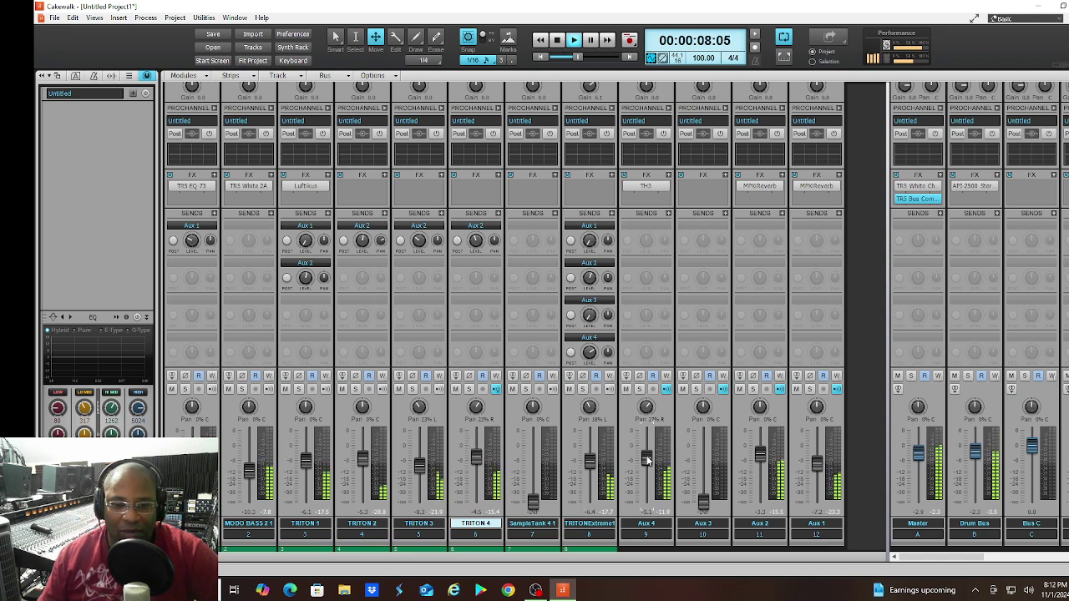
{"action": "left_click_drag", "start_coordinate": [646, 454], "coordinate": [648, 461]}
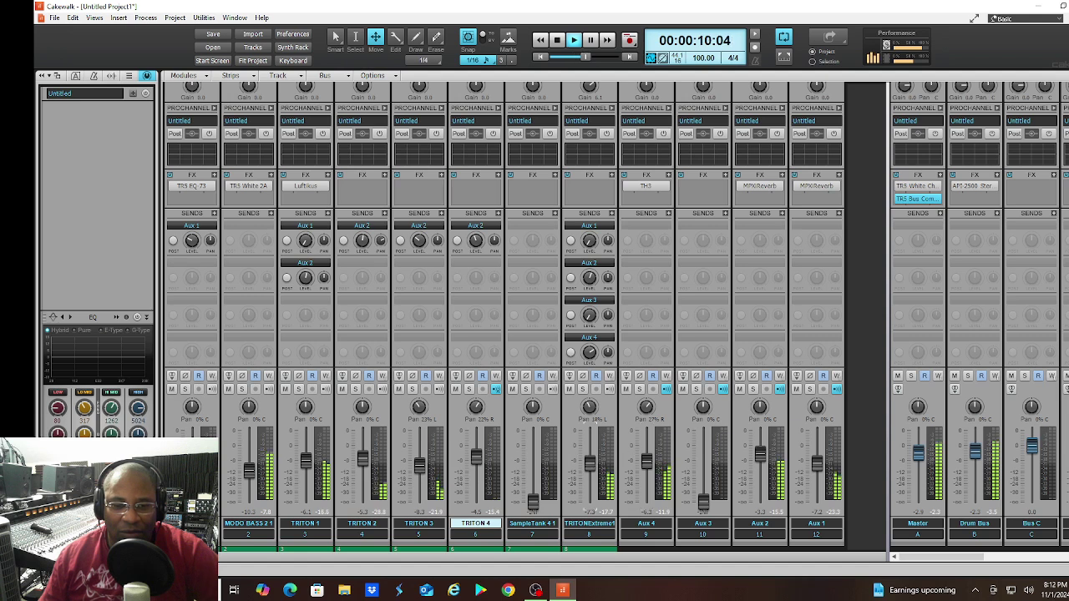
{"action": "left_click_drag", "start_coordinate": [646, 461], "coordinate": [646, 463]}
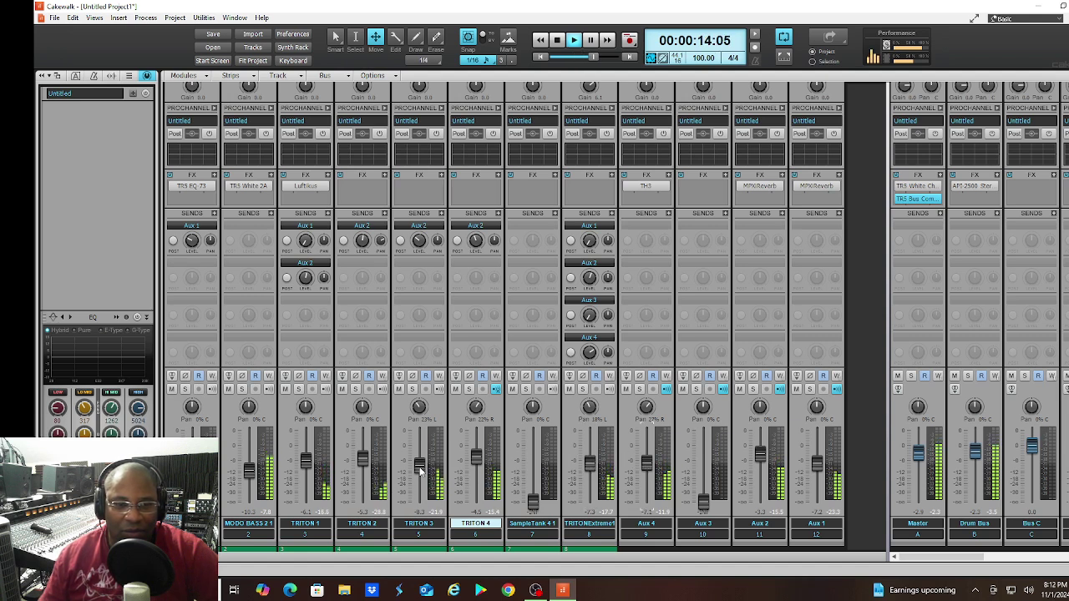
Lower the Aux 2 fader to about -5.8 dB and Aux 1 to about -8.3 dB, and raise TRITON 3 to about -6.8 dB
{"action": "left_click_drag", "start_coordinate": [420, 468], "coordinate": [420, 470]}
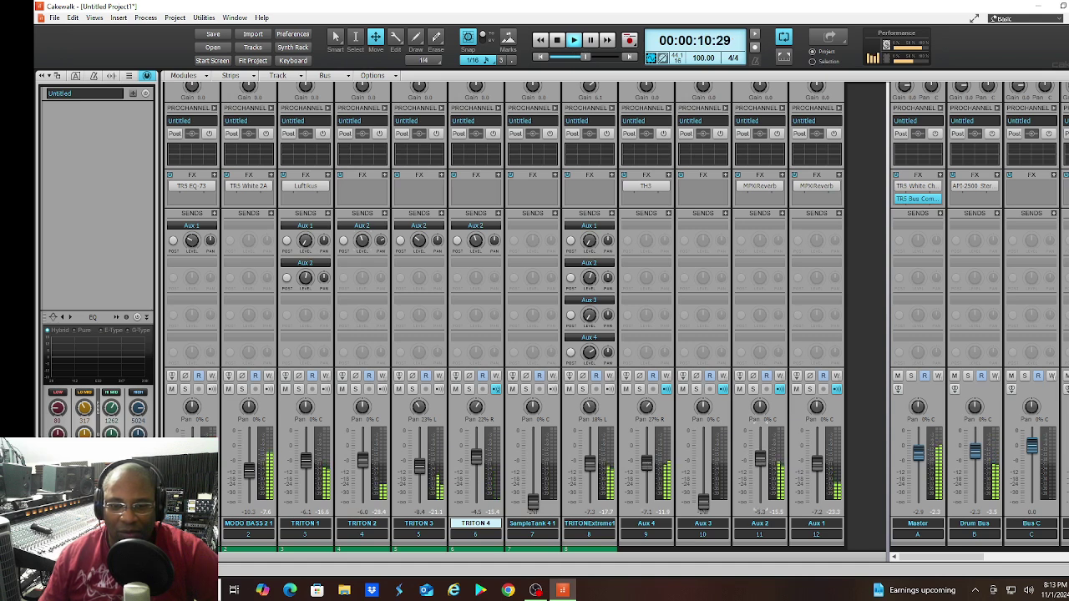
{"action": "left_click_drag", "start_coordinate": [818, 461], "coordinate": [819, 464]}
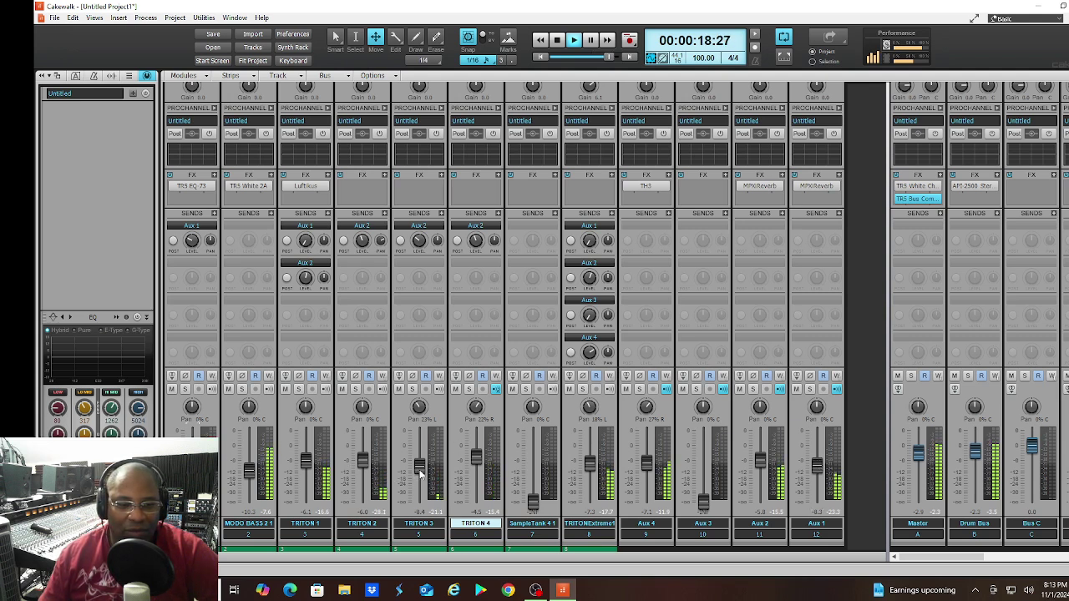
{"action": "left_click_drag", "start_coordinate": [420, 475], "coordinate": [418, 463]}
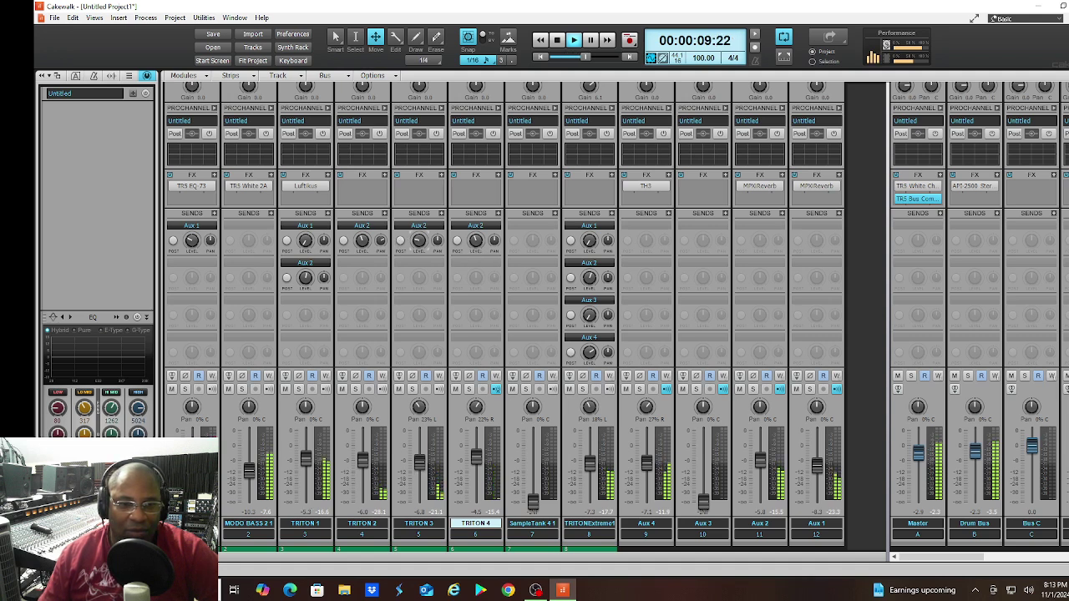
Reduce TRITON 2's Aux 2 send, set the TRITON 2, 4 and 3 faders to about -8.4, -4.0 and -9.5 dB, and stop playback
{"action": "left_click_drag", "start_coordinate": [363, 245], "coordinate": [356, 255]}
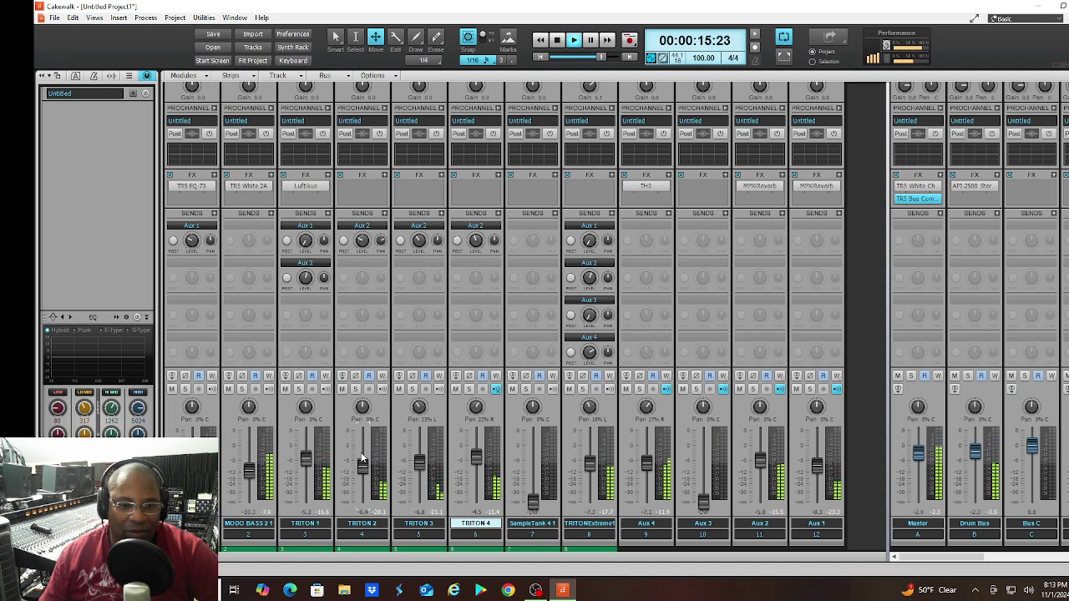
{"action": "left_click_drag", "start_coordinate": [362, 460], "coordinate": [363, 466]}
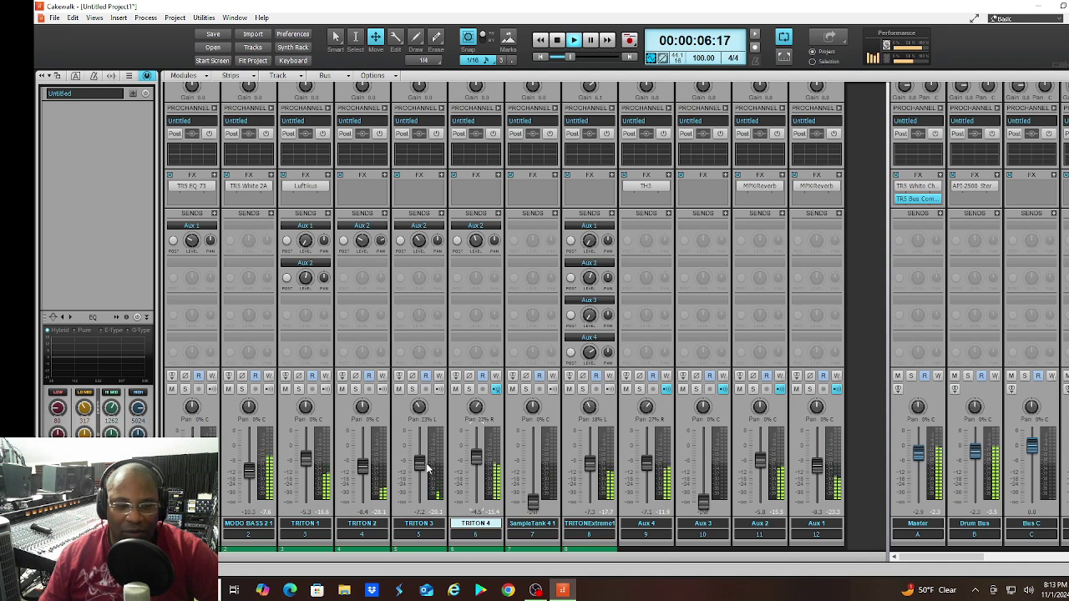
{"action": "left_click_drag", "start_coordinate": [475, 458], "coordinate": [475, 455]}
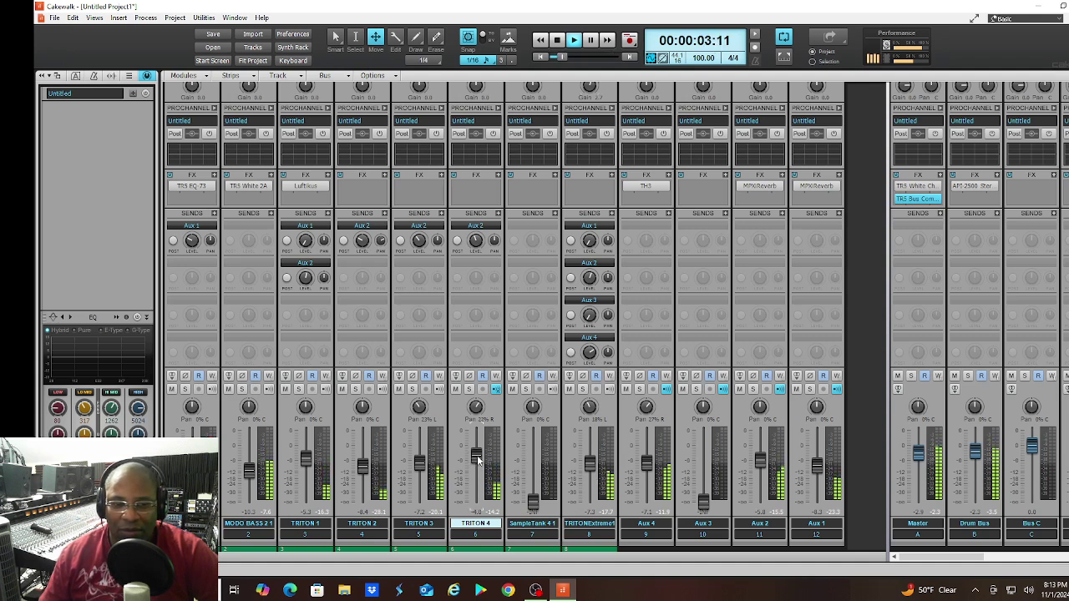
{"action": "left_click_drag", "start_coordinate": [419, 464], "coordinate": [419, 471]}
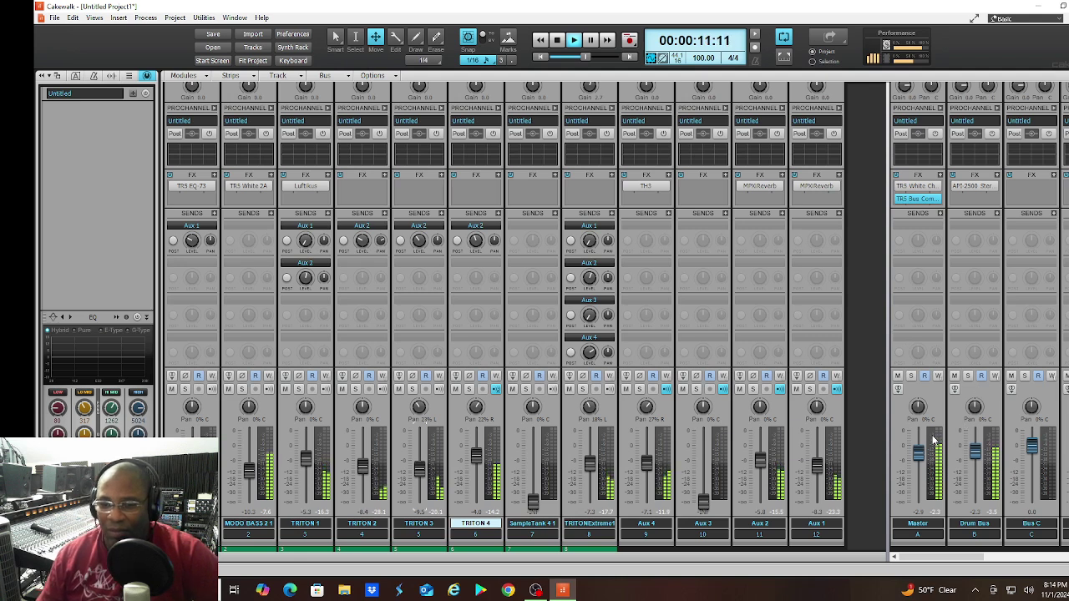
{"action": "key", "text": "space"}
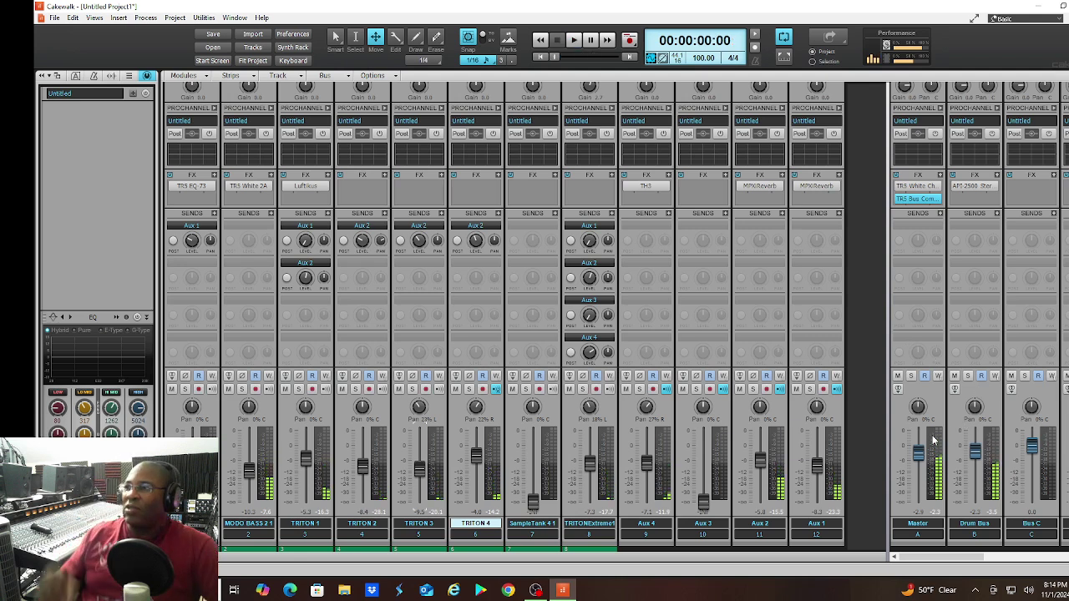
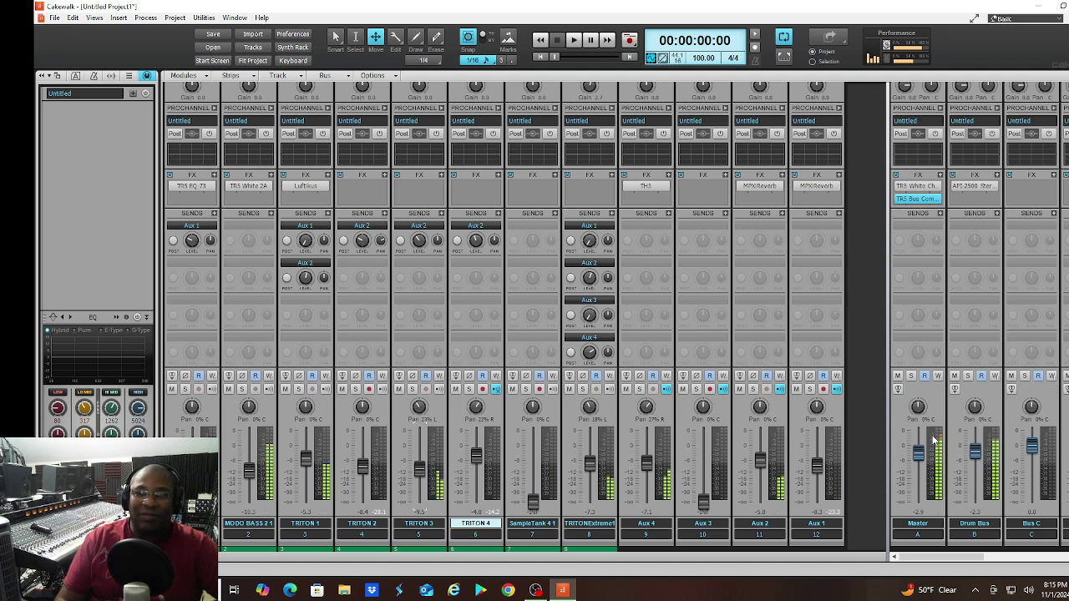
Lower the Drum Bus fader to about -8.3 dB during playback and reset the first track's clip indicator
{"action": "key", "text": "space"}
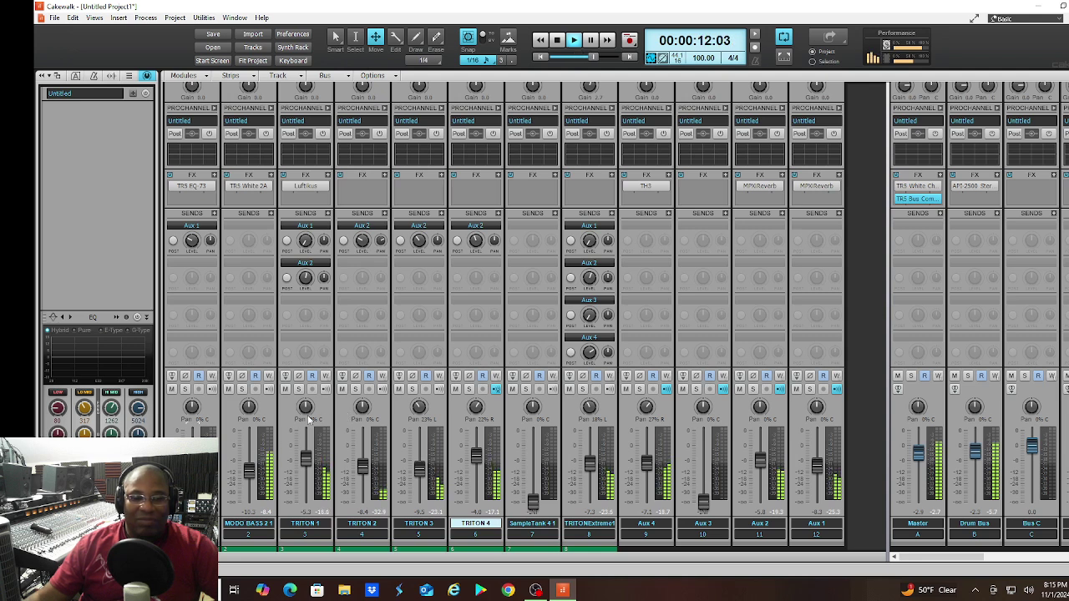
{"action": "left_click_drag", "start_coordinate": [975, 452], "coordinate": [976, 461]}
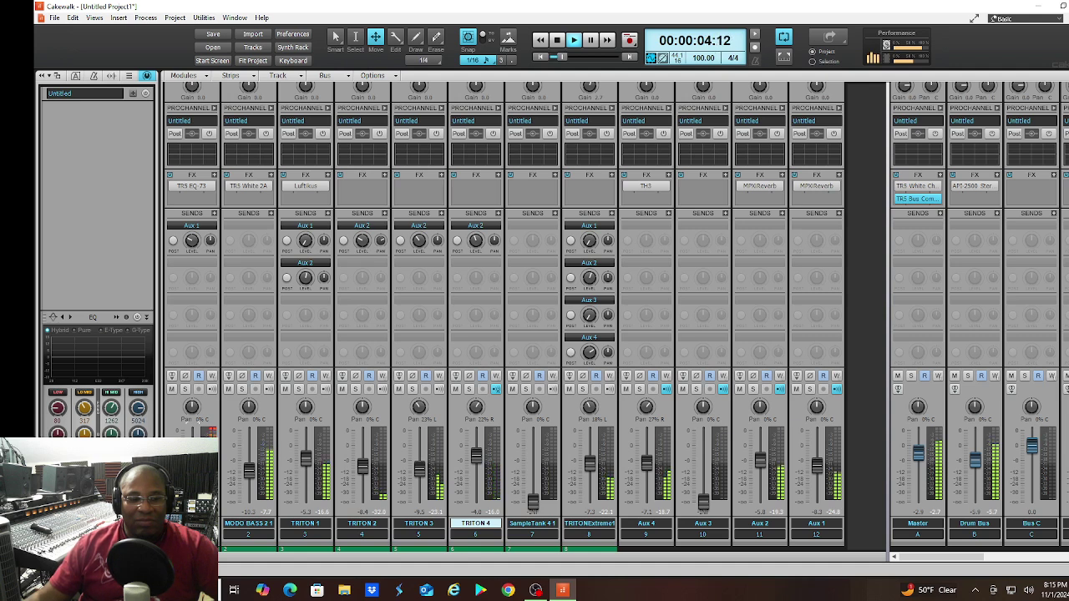
{"action": "left_click", "coordinate": [213, 433]}
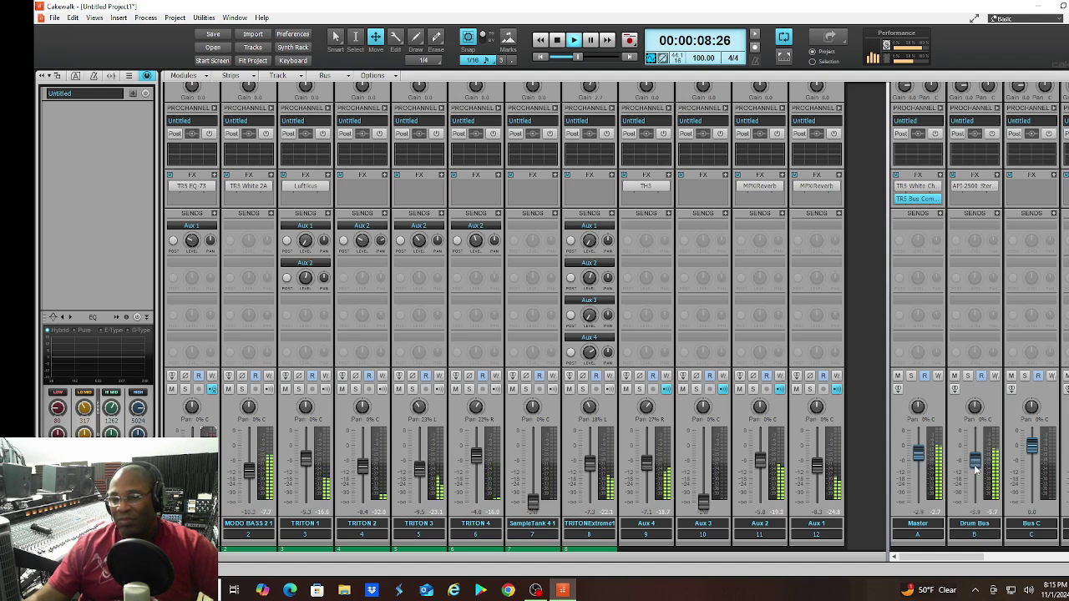
{"action": "left_click_drag", "start_coordinate": [976, 465], "coordinate": [975, 469]}
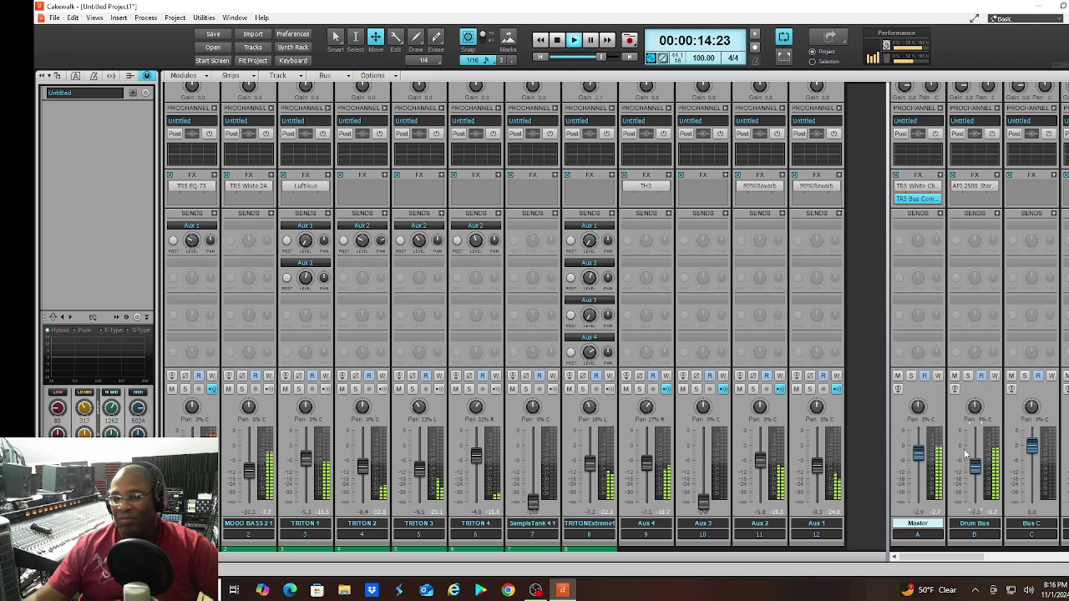
Set Thrust to NORM and Knee to SOFT in the Drum Bus API-2500 compressor, then close it
{"action": "left_click", "coordinate": [972, 190]}
{"action": "double_click", "coordinate": [971, 189]}
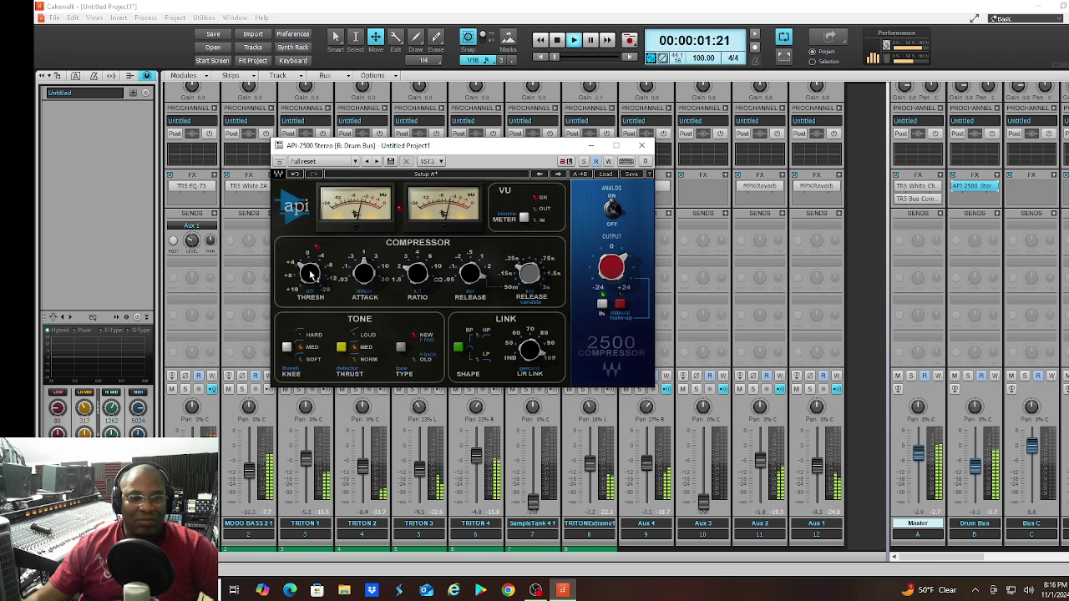
{"action": "mouse_move", "coordinate": [307, 274]}
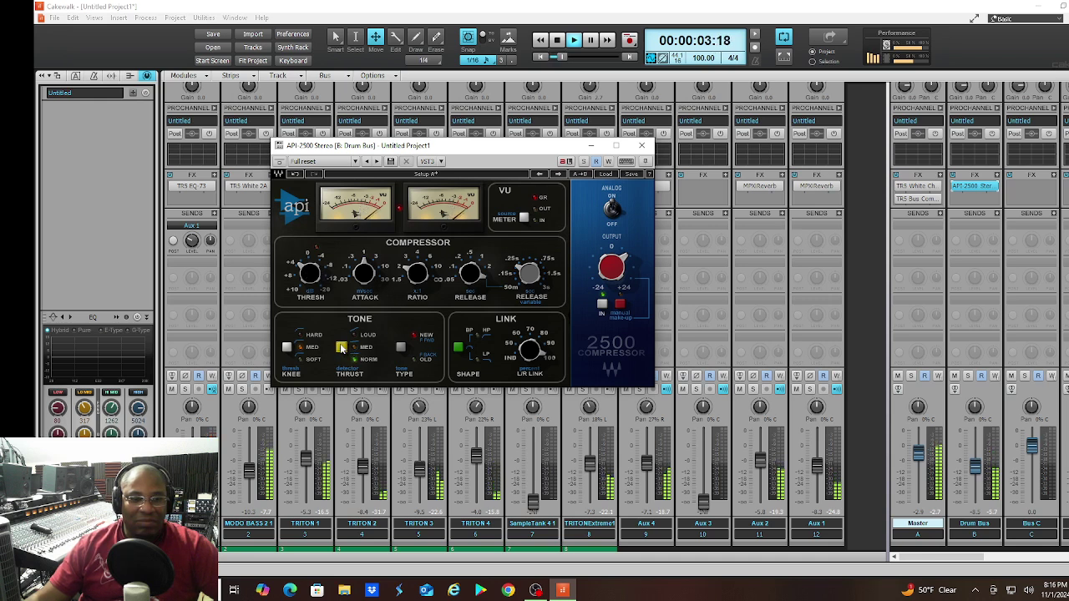
{"action": "left_click", "coordinate": [286, 346]}
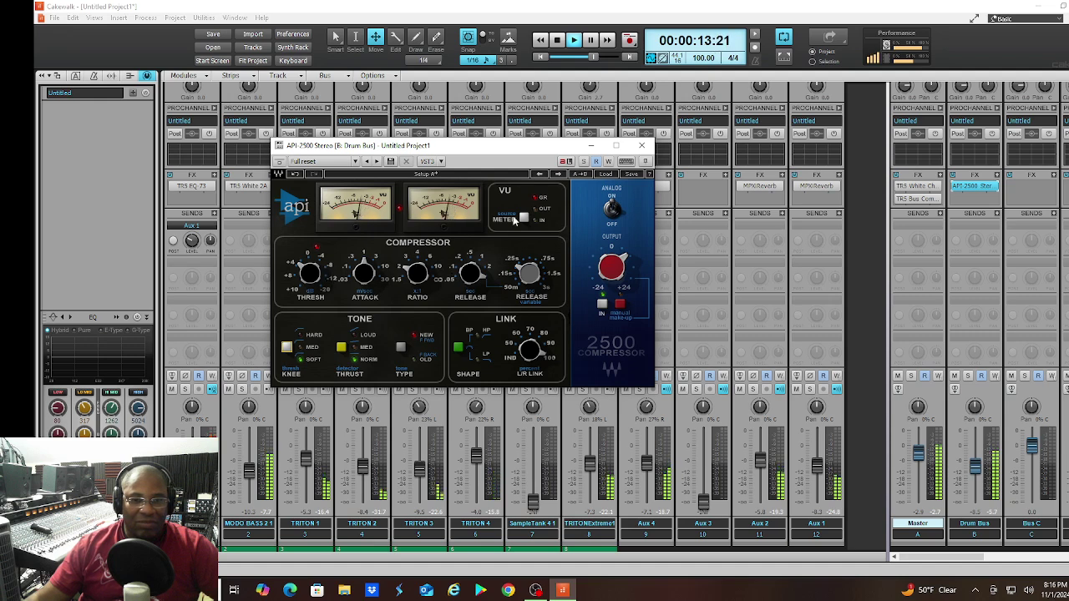
{"action": "left_click", "coordinate": [641, 145]}
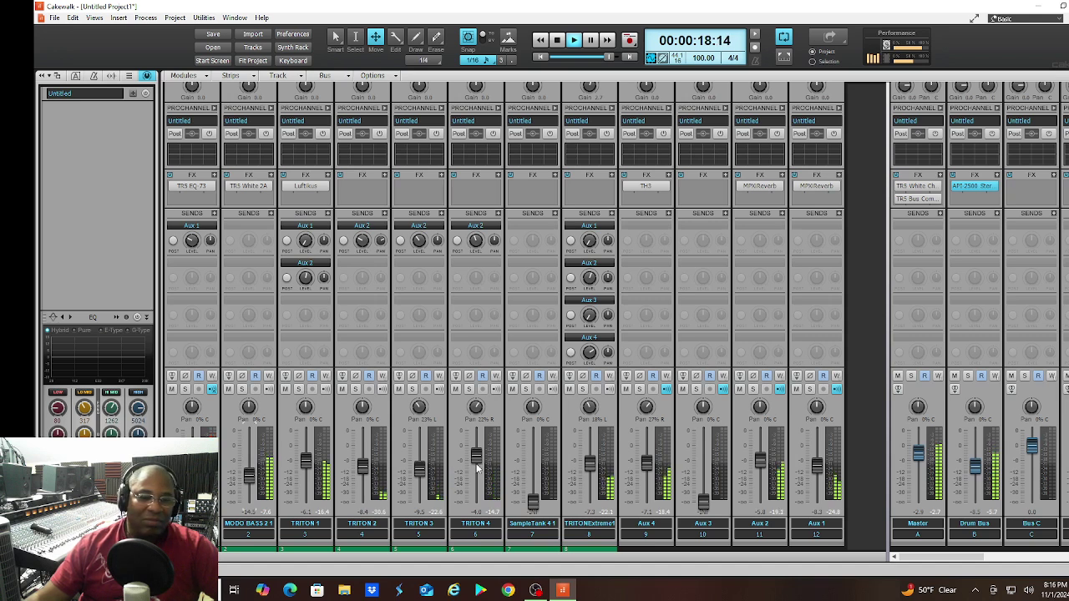
Lower the TRITON 4 fader to about -4.9 dB during playback and stop playback
{"action": "left_click_drag", "start_coordinate": [475, 461], "coordinate": [474, 463]}
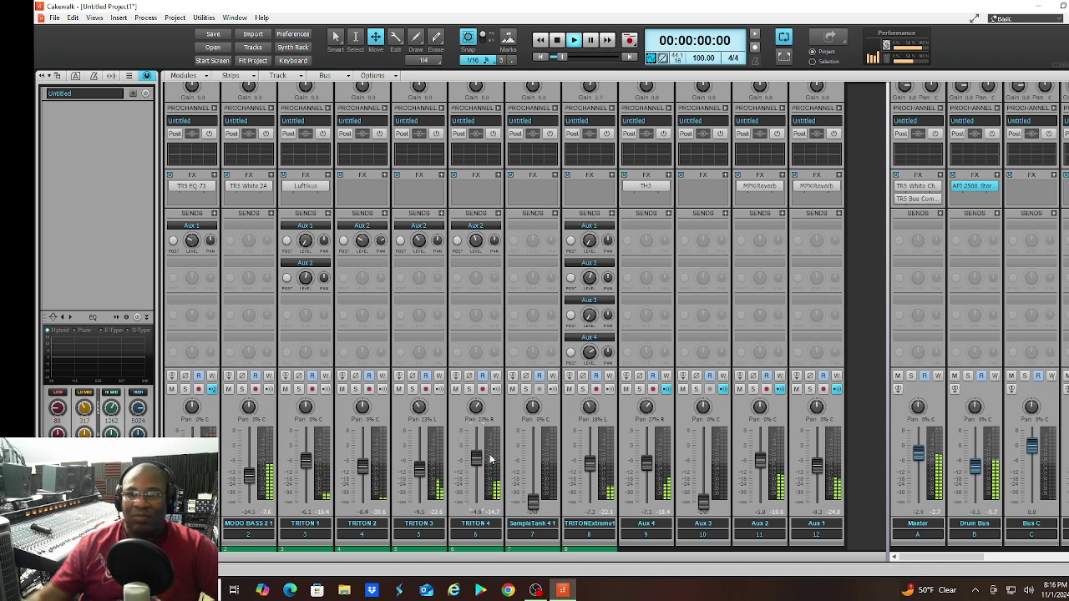
{"action": "key", "text": "space"}
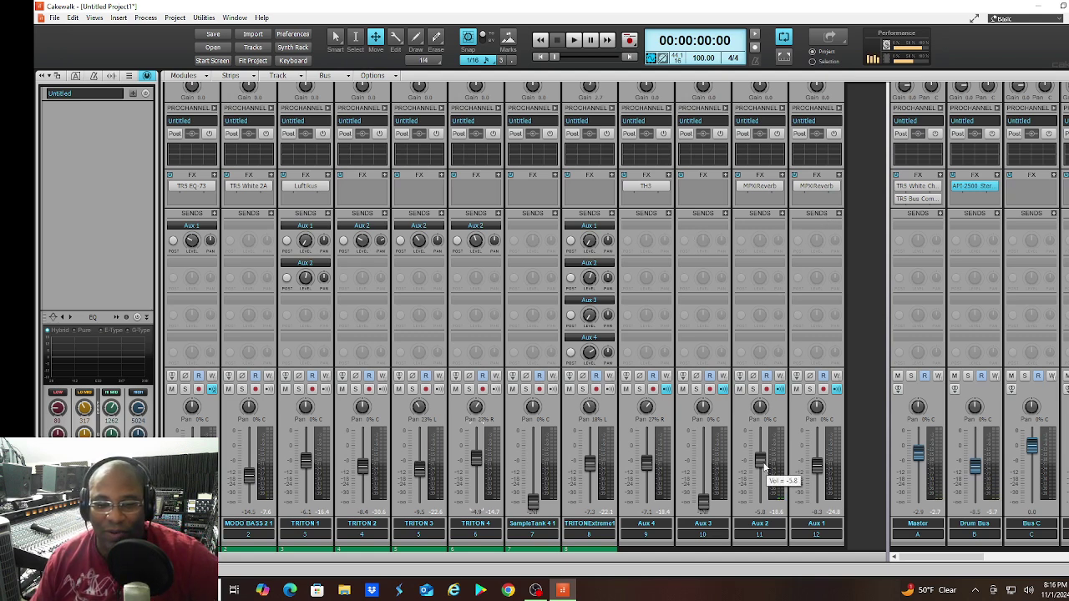
Rebalance the reverb returns against the playing mix, setting Aux 2 to about -7.6 dB and Aux 1 to about -8.6 dB, and stop playback
{"action": "mouse_move", "coordinate": [765, 468]}
{"action": "left_mouse_down"}
{"action": "mouse_move", "coordinate": [819, 478]}
{"action": "mouse_move", "coordinate": [783, 465]}
{"action": "left_mouse_up"}
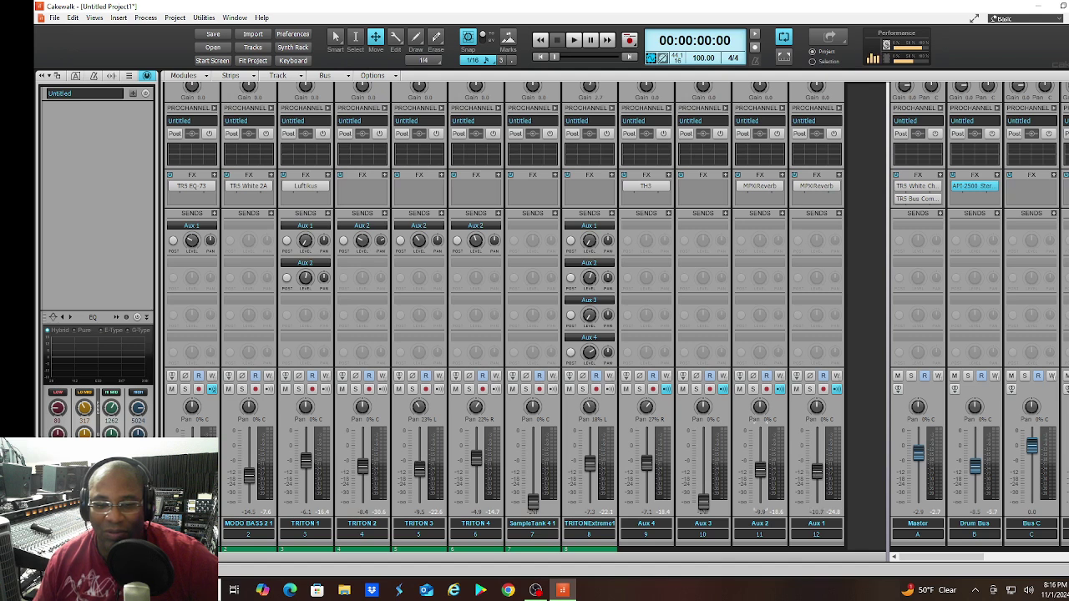
{"action": "key", "text": "space"}
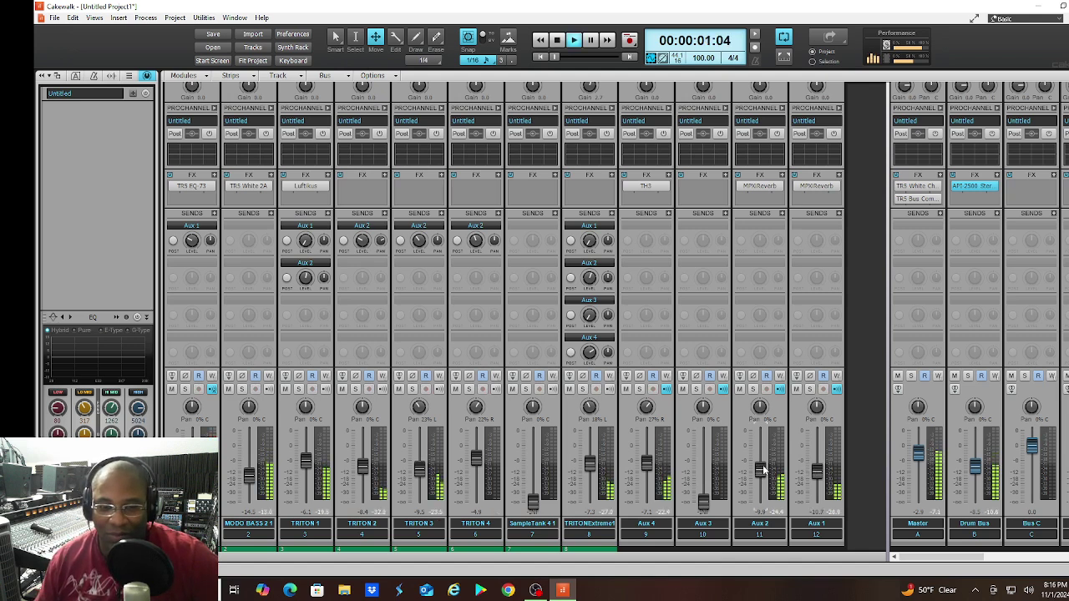
{"action": "left_click_drag", "start_coordinate": [761, 473], "coordinate": [762, 469]}
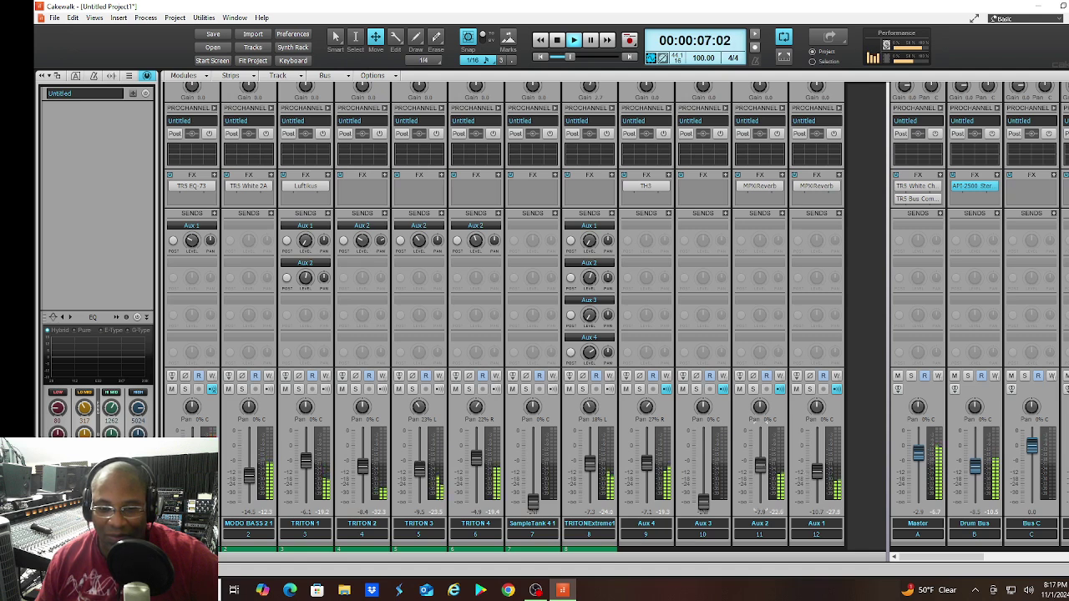
{"action": "left_click_drag", "start_coordinate": [816, 473], "coordinate": [817, 467]}
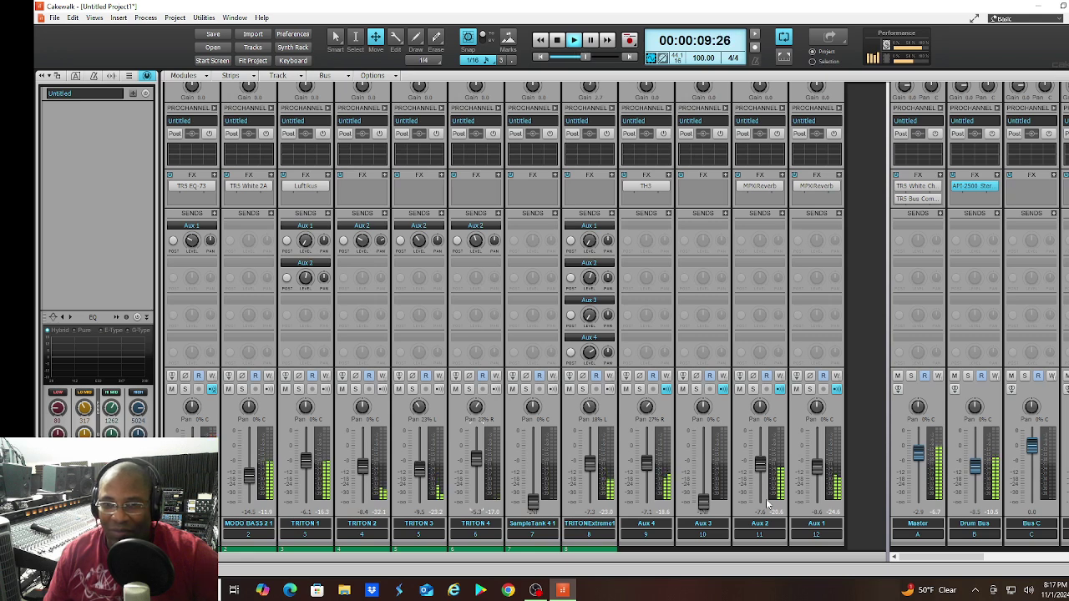
{"action": "key", "text": "space"}
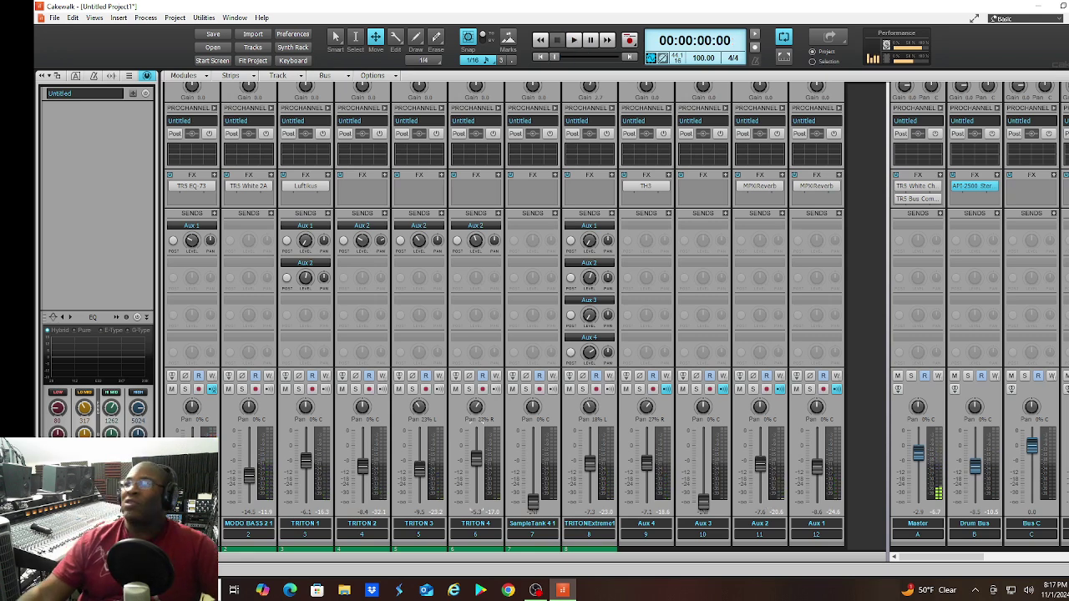